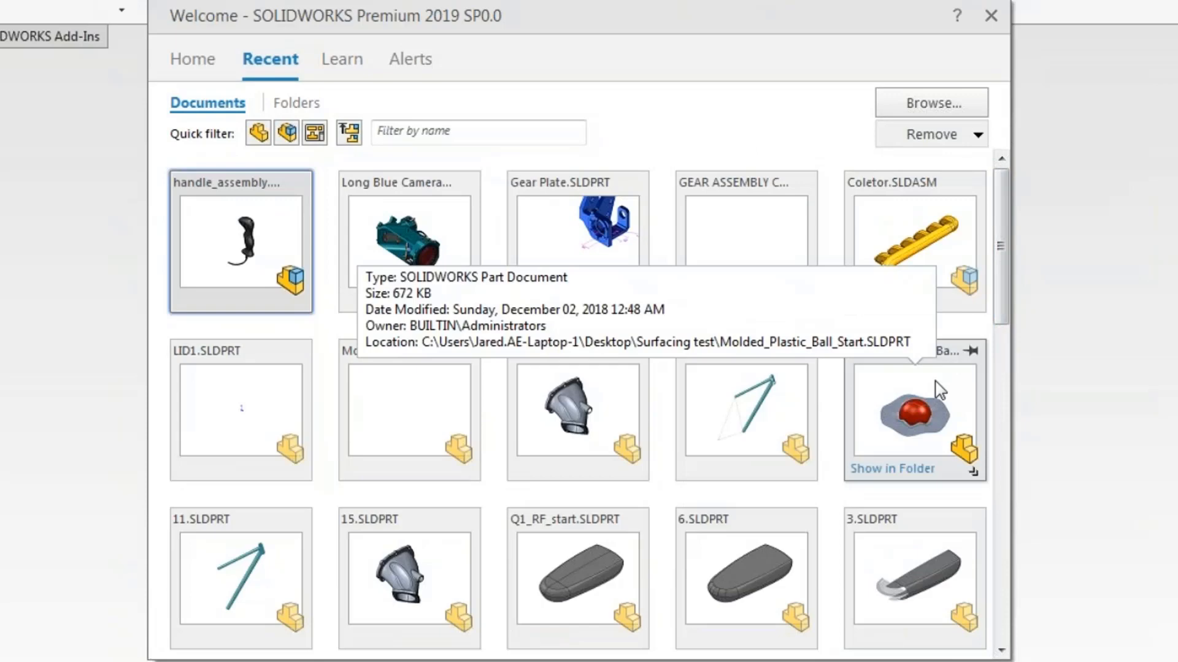
left_click(258, 143)
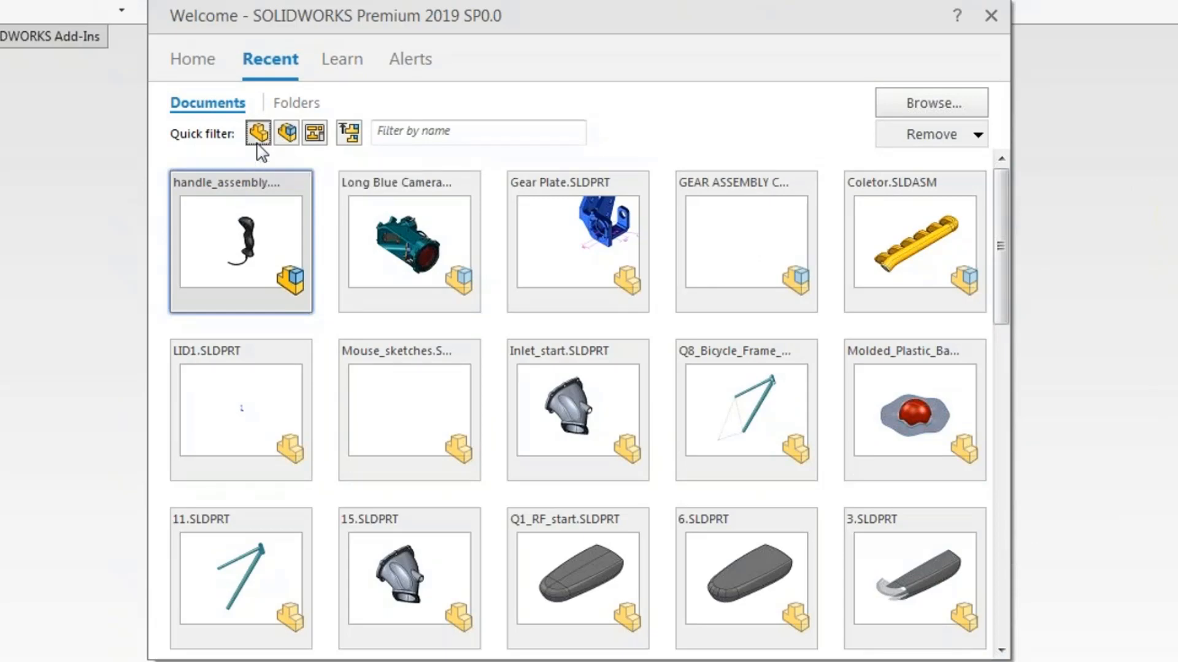
left_click(287, 138)
left_click(310, 137)
left_click(286, 137)
left_click(257, 136)
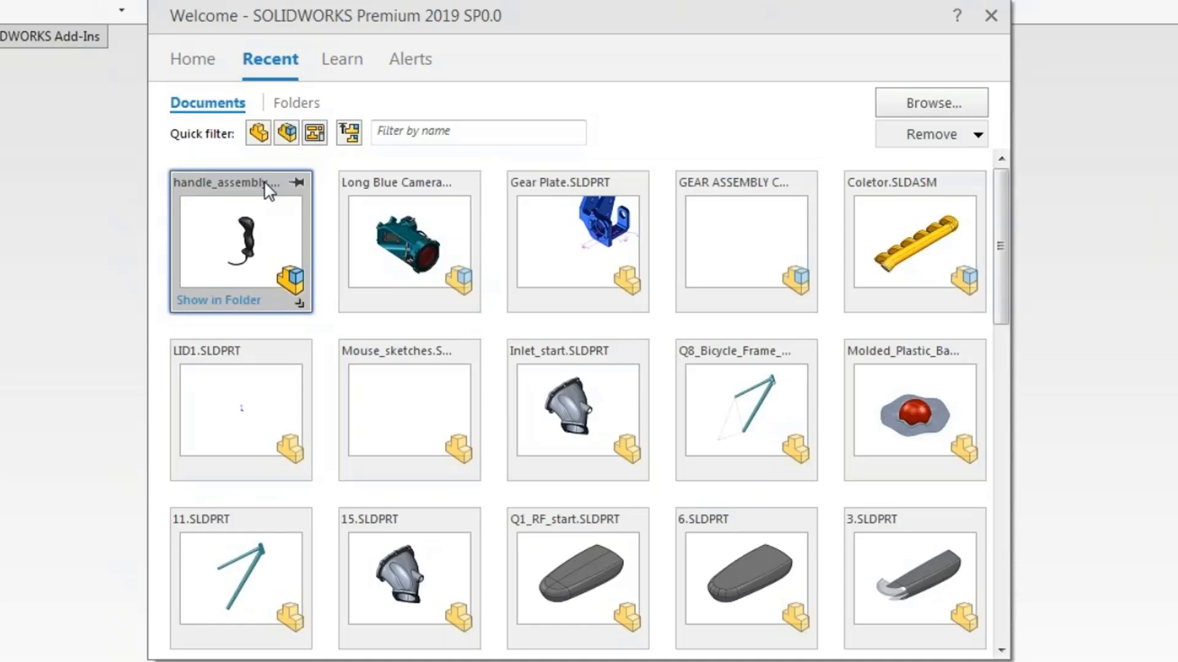
- Filter the recent documents by "camera" and bring up the Long Blue Camera assembly
left_click(425, 131)
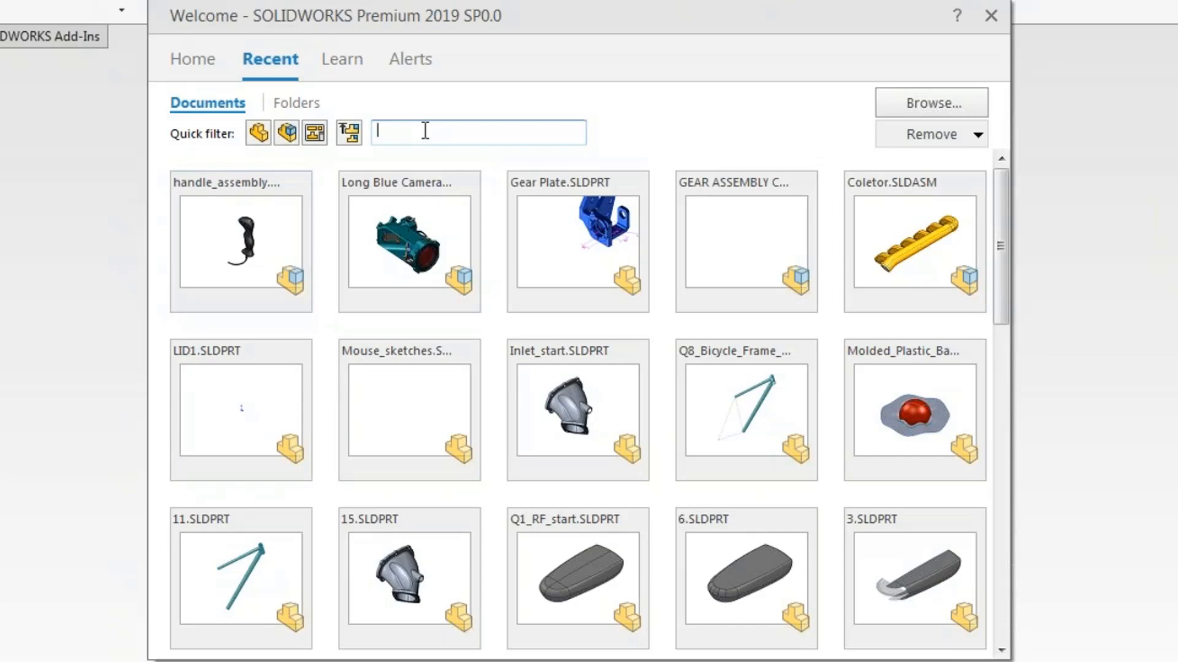
type("camera")
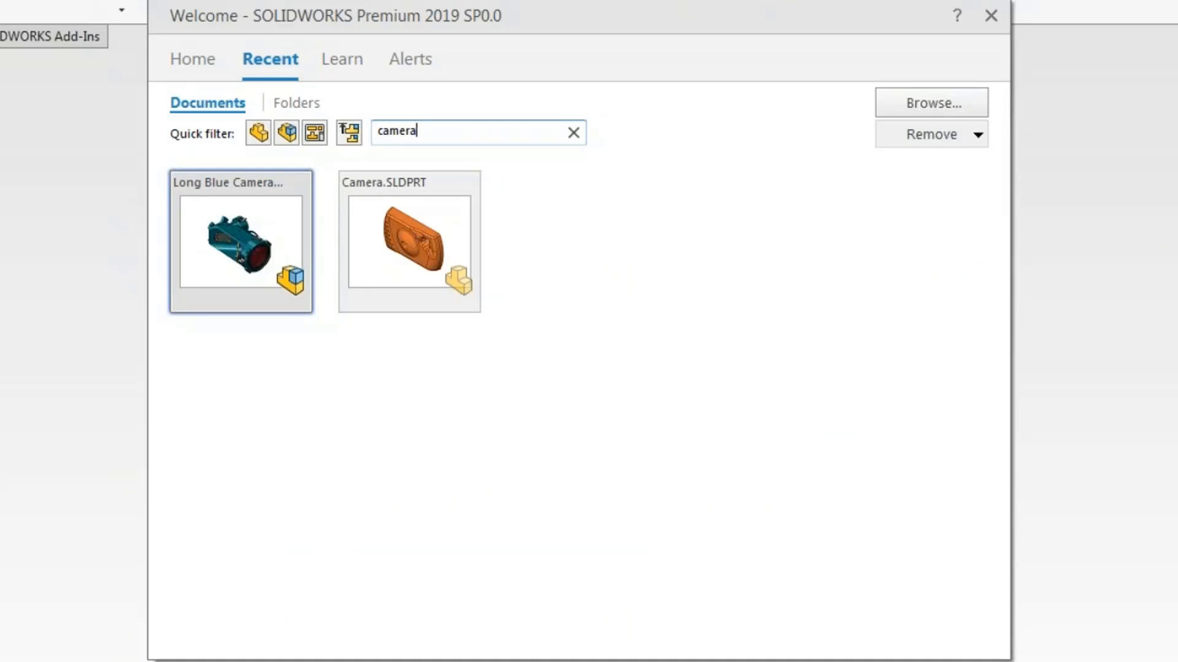
mouse_move(226, 287)
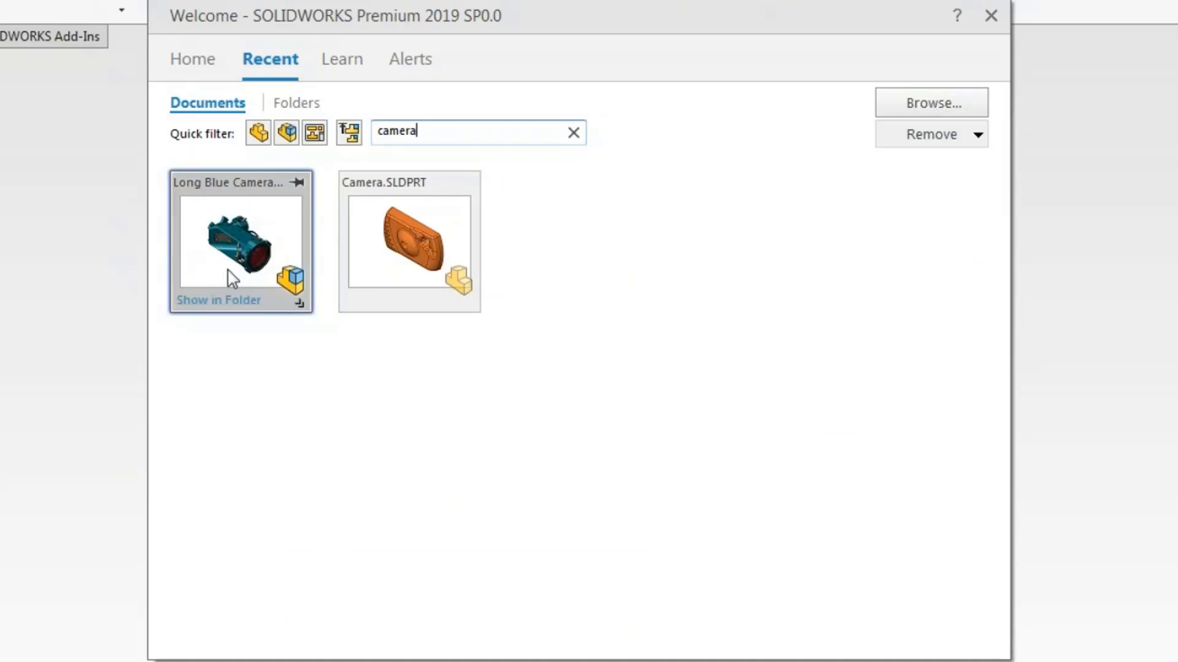
mouse_move(216, 263)
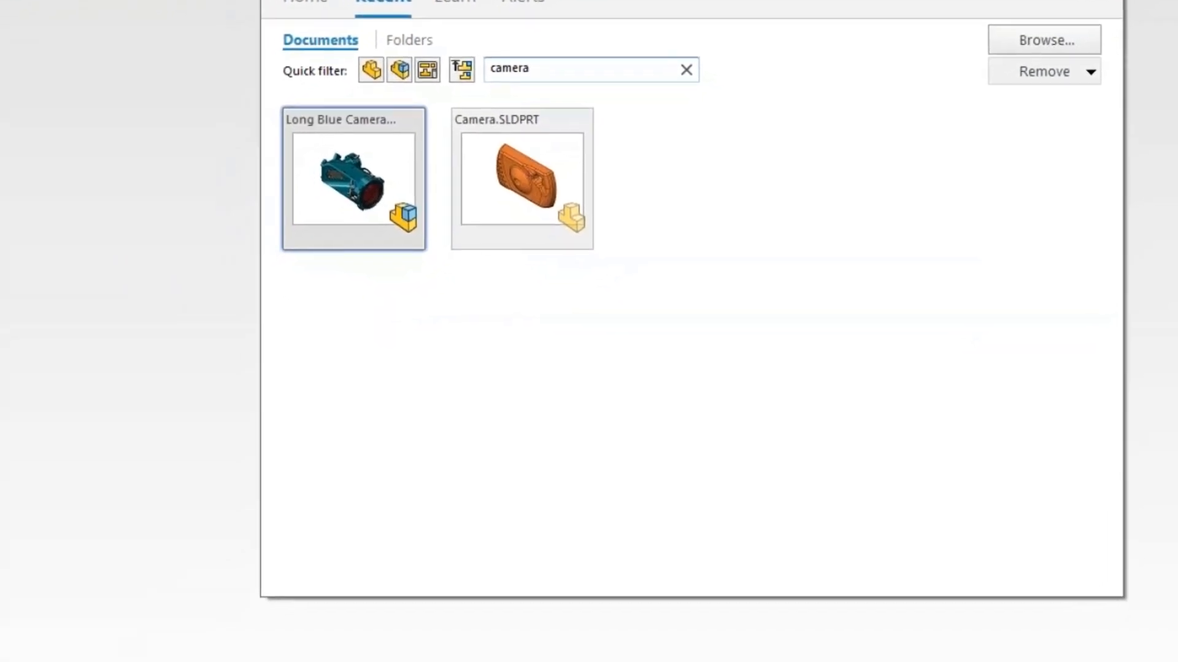
mouse_move(190, 653)
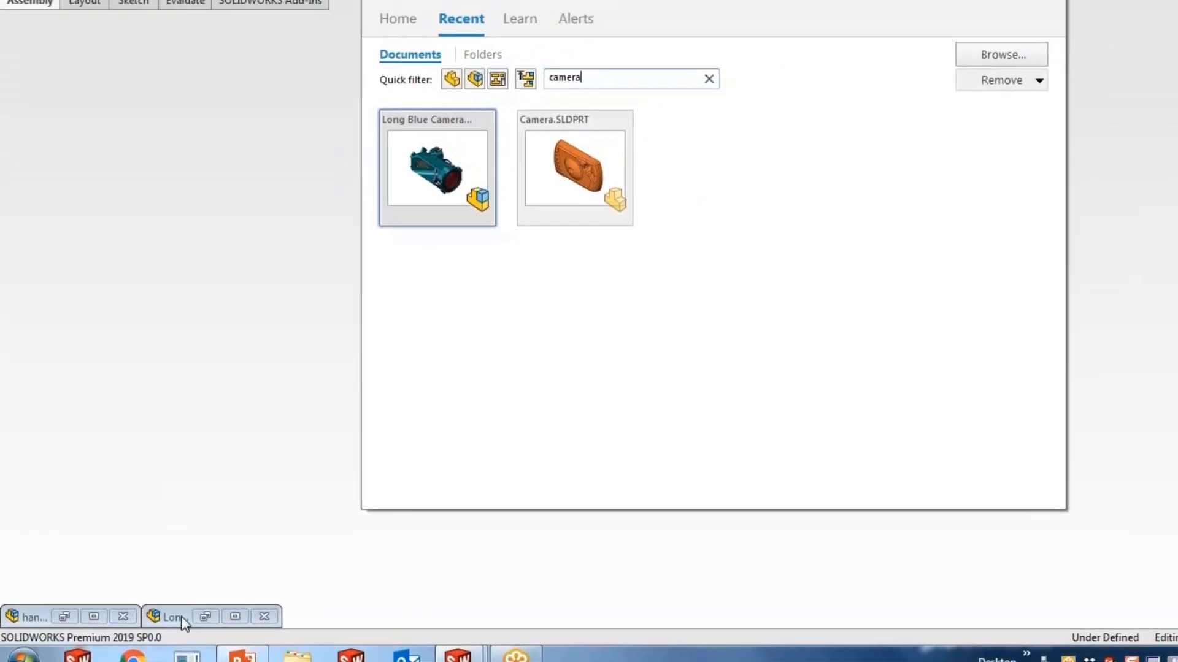
left_click(230, 616)
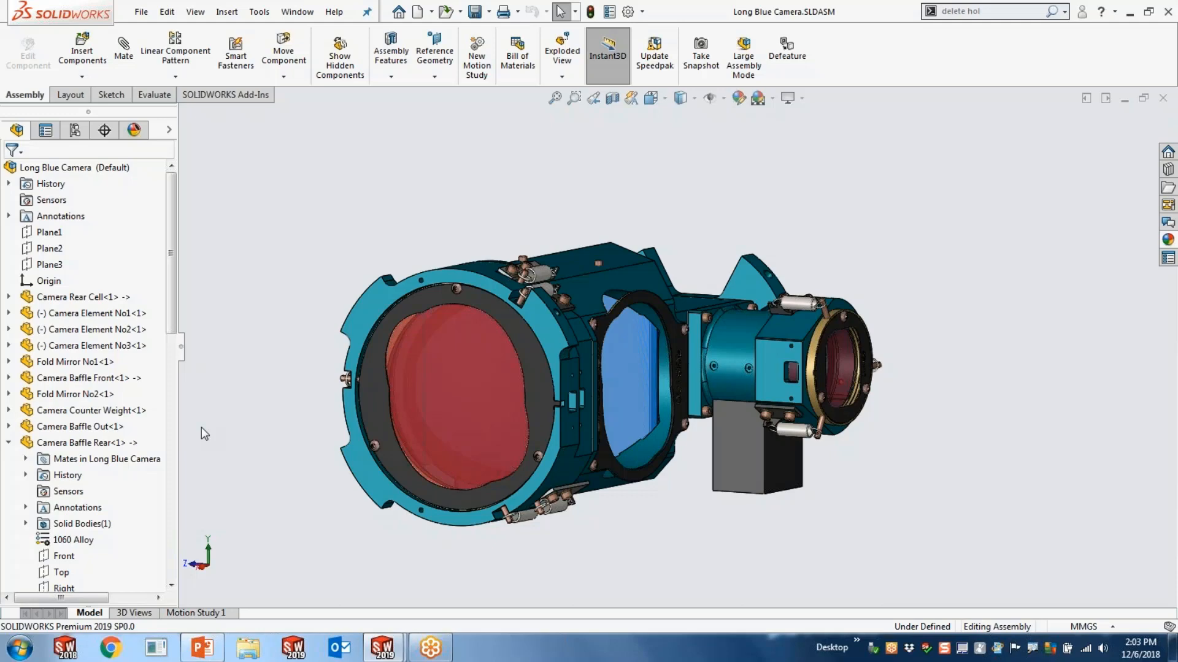
- Lock the external references of Sketch1 under Base-Extrude in the Camera Baffle Rear component
left_click_drag(172, 329, 176, 410)
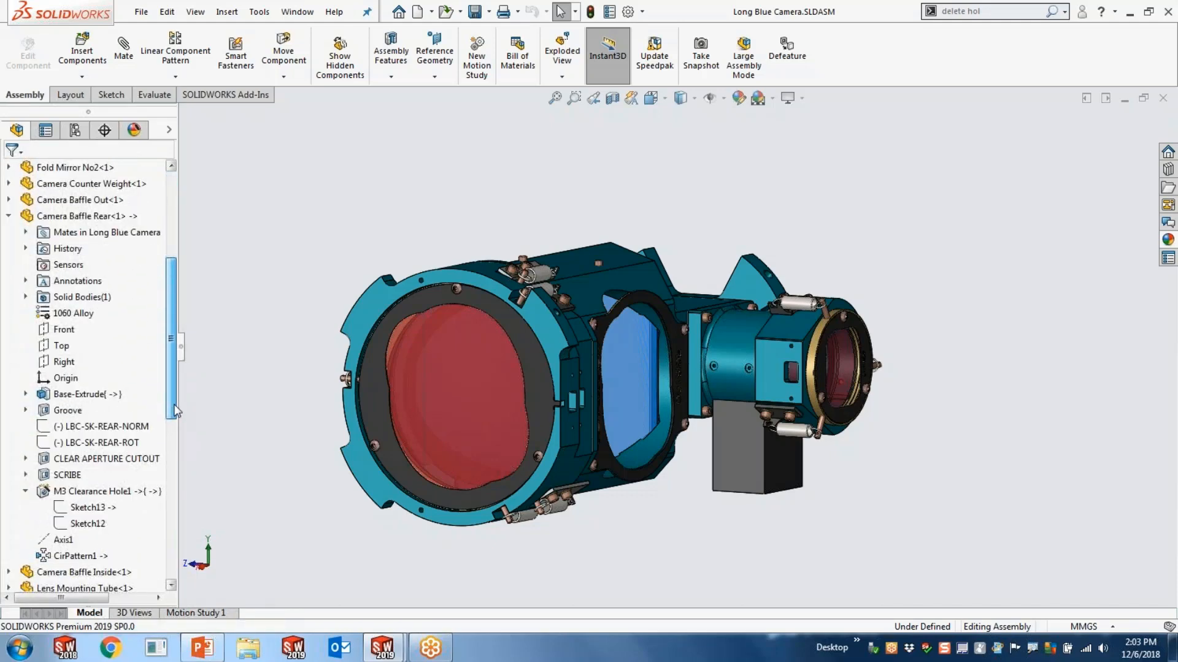
left_click(26, 395)
left_click(69, 415)
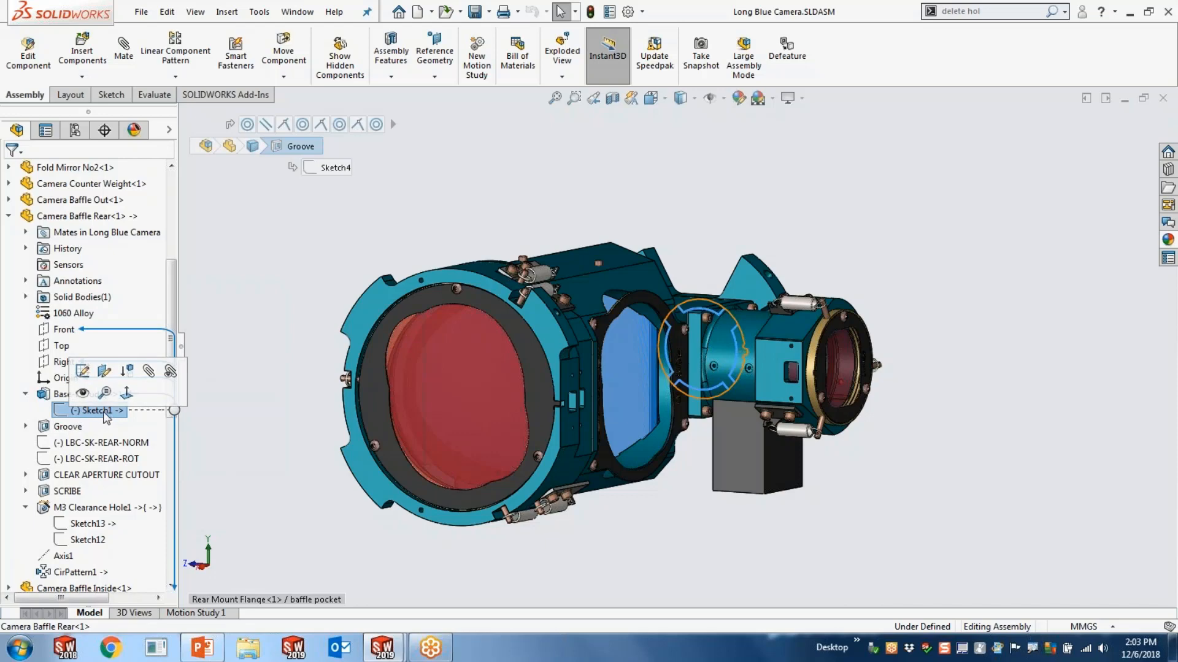
right_click(176, 414)
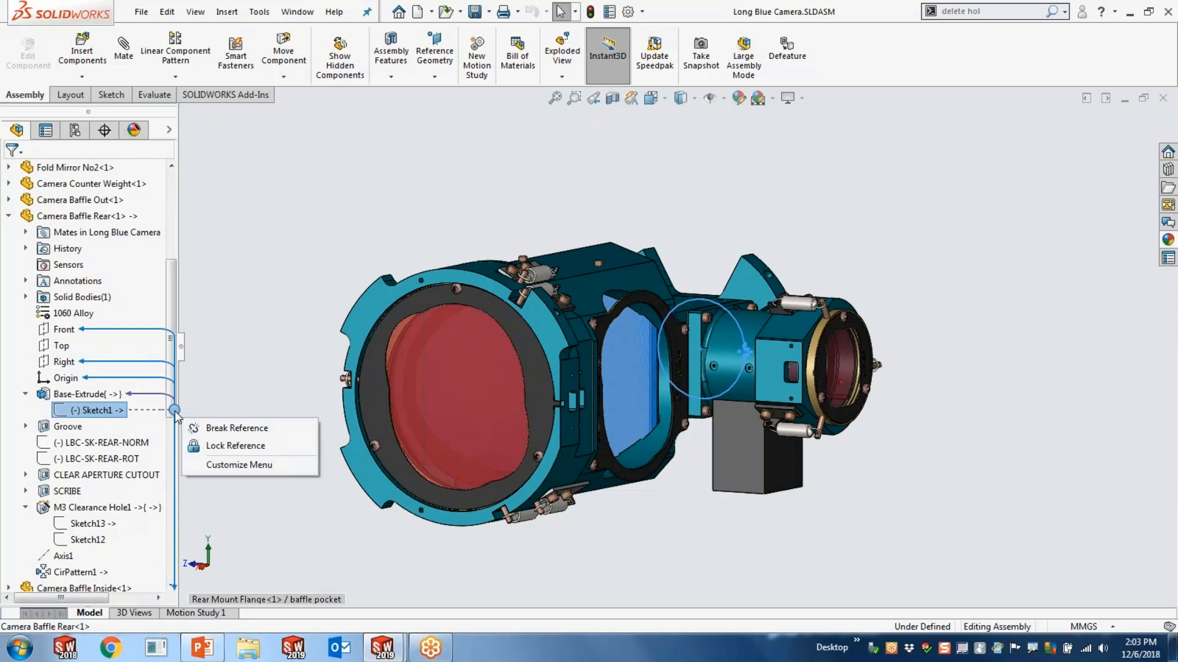
left_click(206, 448)
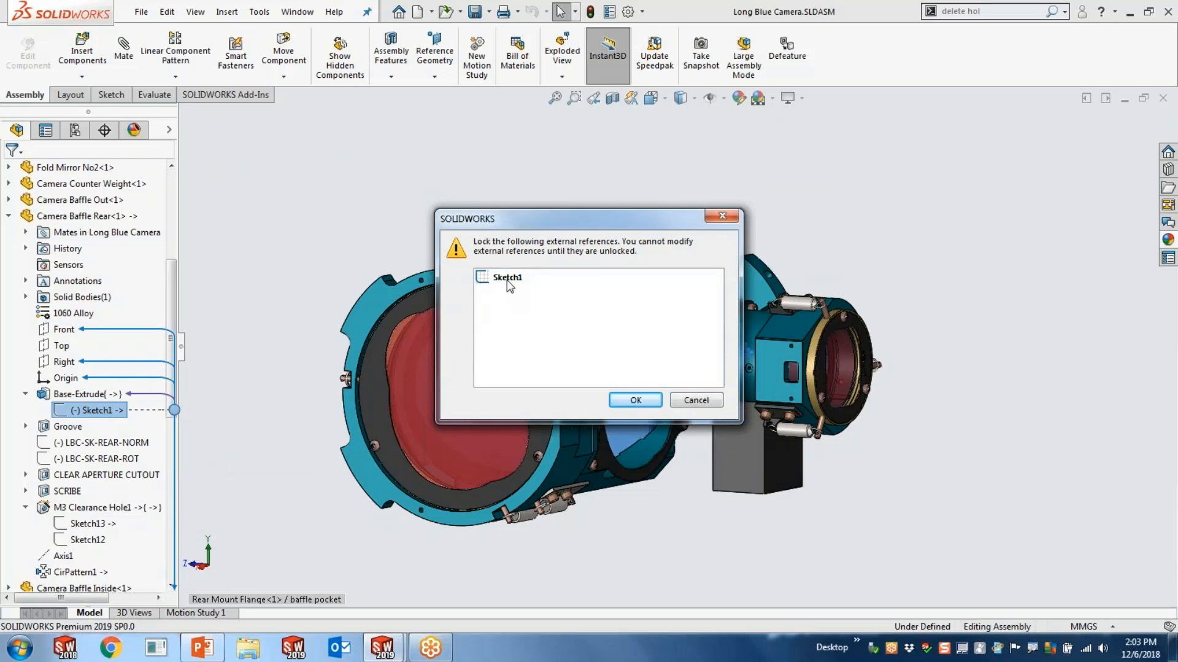
left_click(625, 403)
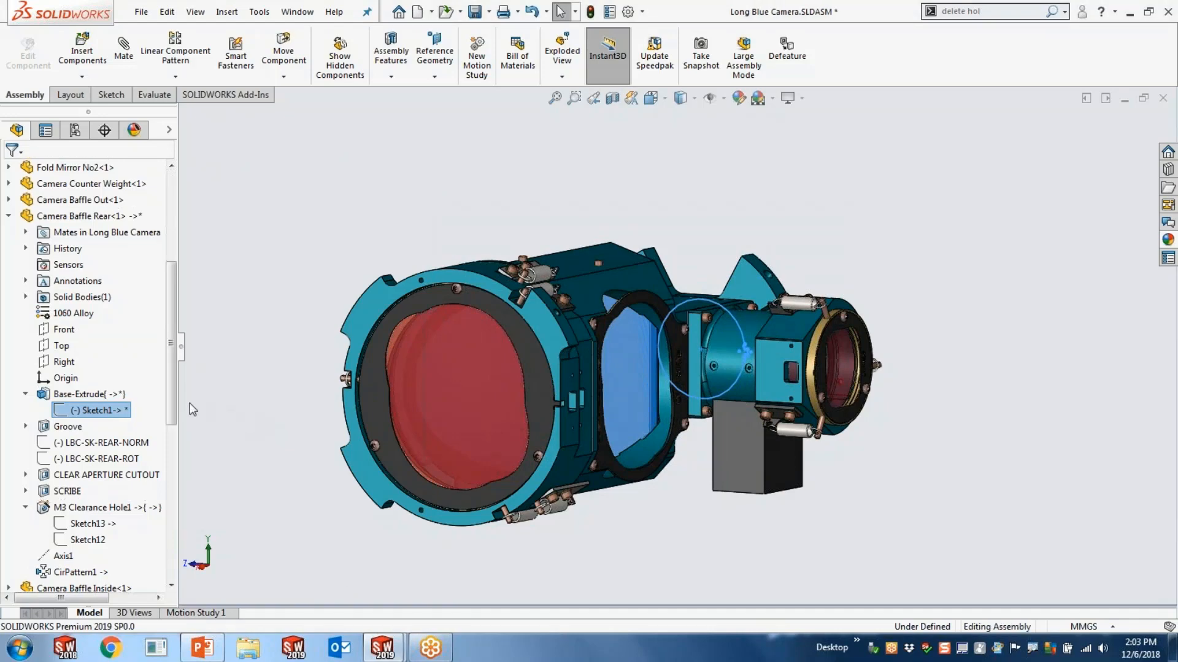
- Collapse the Camera Baffle Rear component, then open the top-level assembly's external references list and enlarge it
left_click(8, 217)
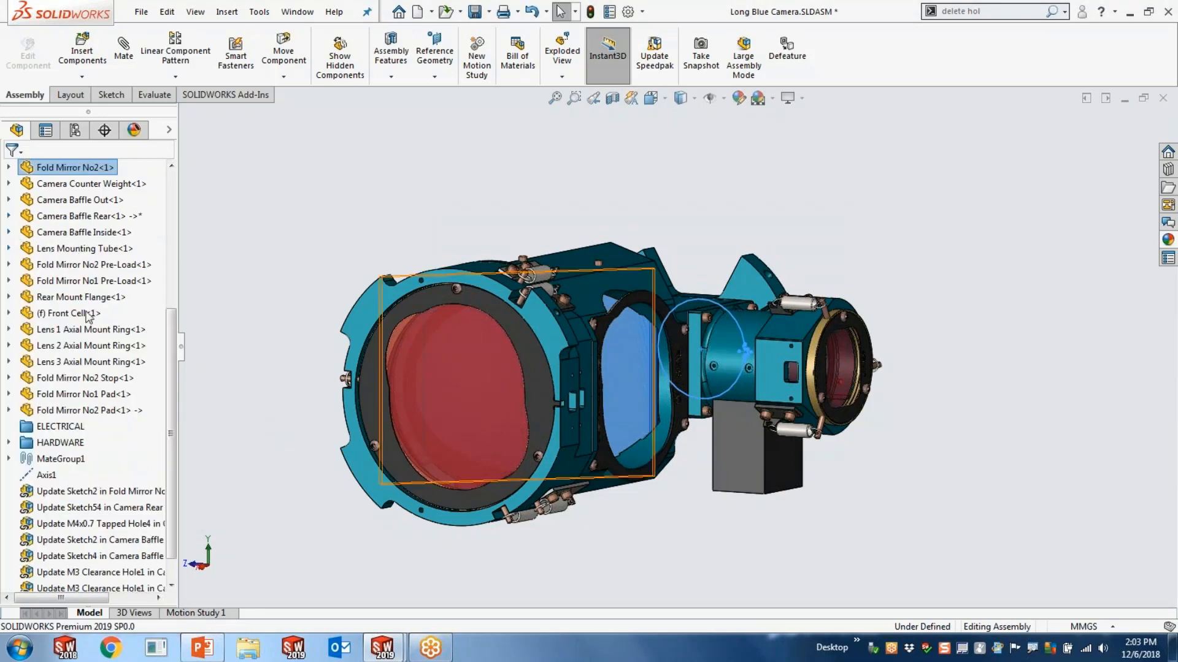
left_click_drag(168, 348, 172, 203)
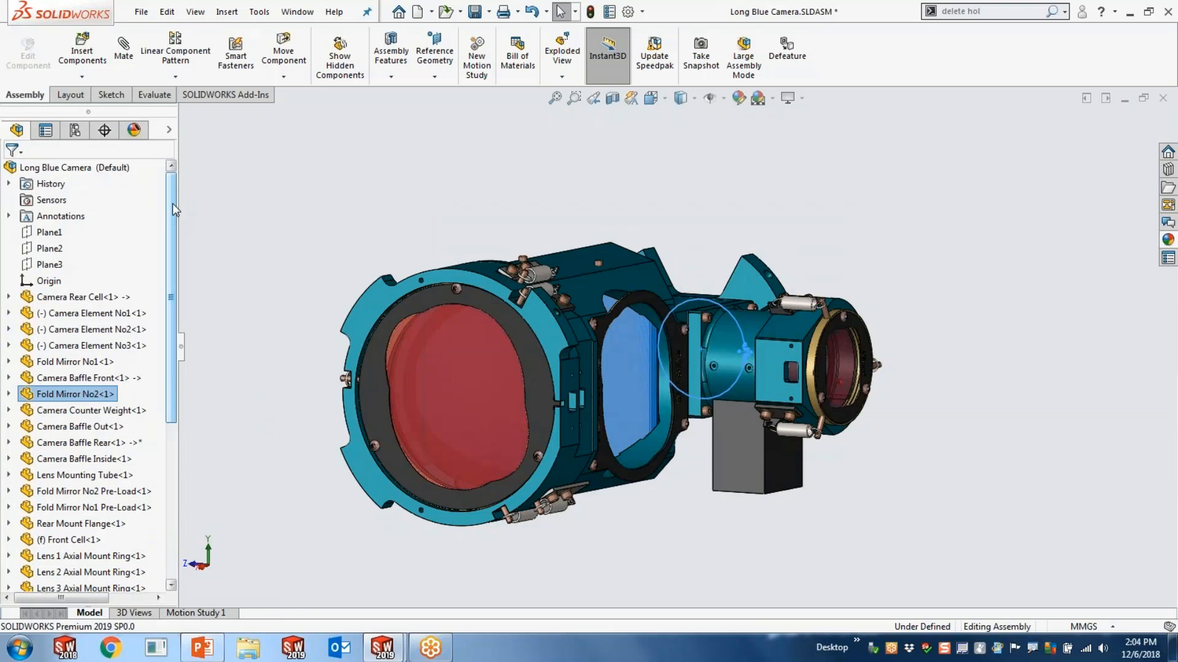
right_click(101, 174)
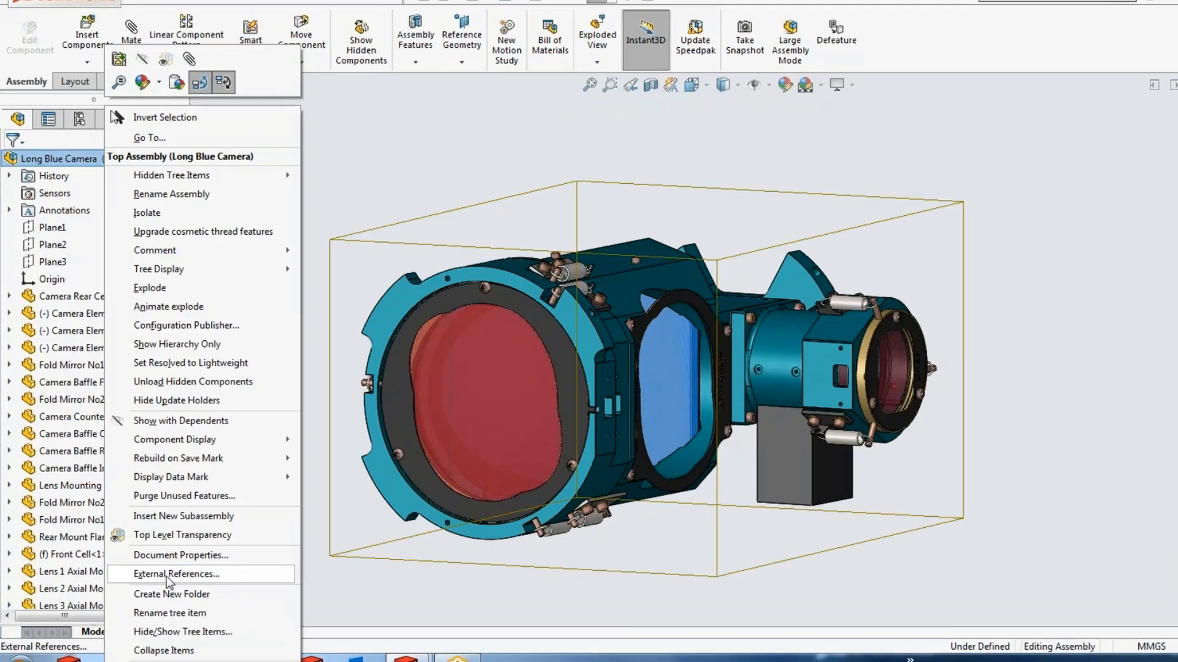
left_click(159, 559)
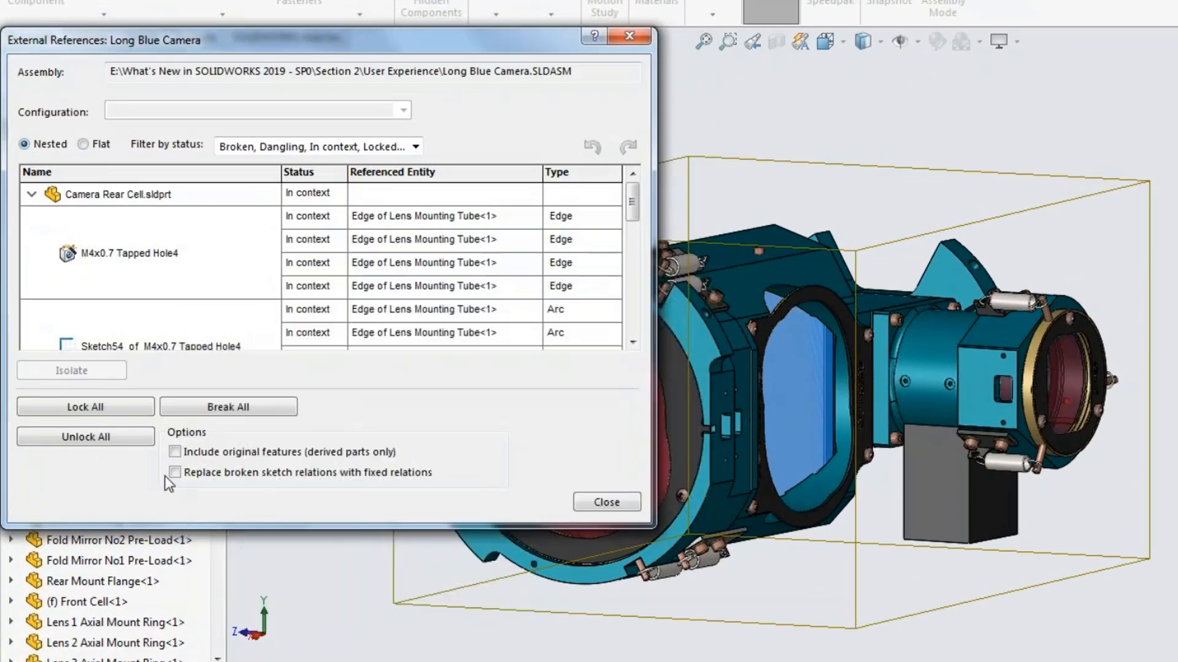
left_click_drag(222, 526, 233, 657)
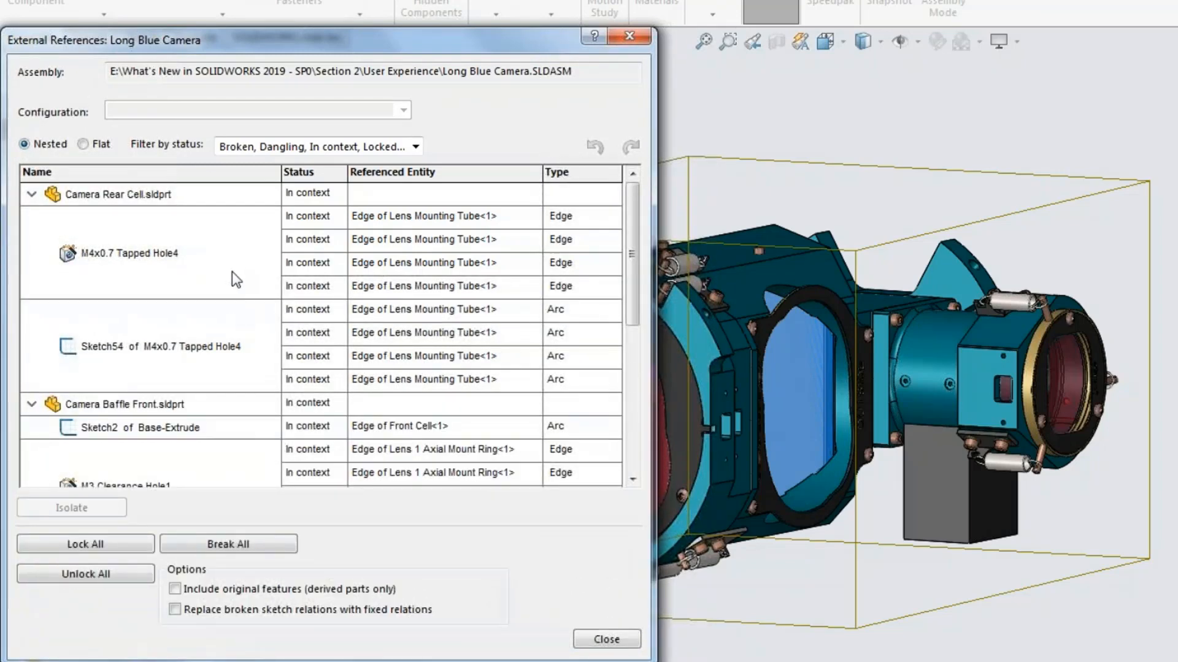
- Examine the entities referenced by M4x0.7 Tapped Hole4 in Camera Rear Cell and CirPattern1 in Camera Baffle Rear
left_click(182, 253)
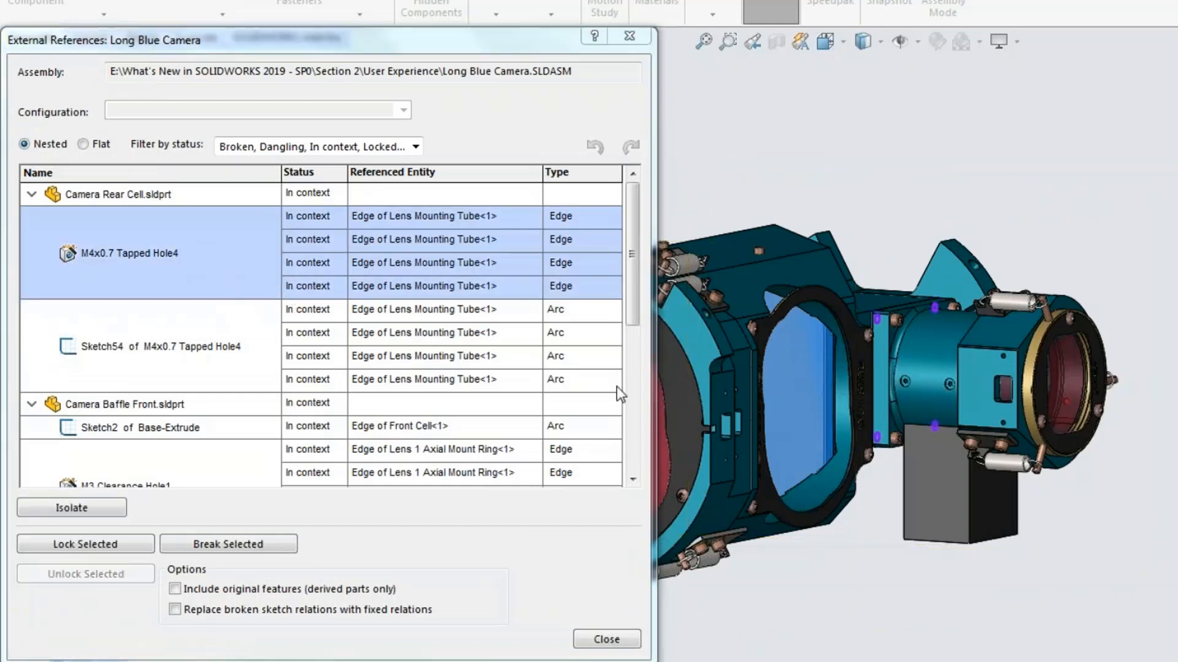
scroll(800, 387, "up", 4)
scroll(759, 368, "down", 3)
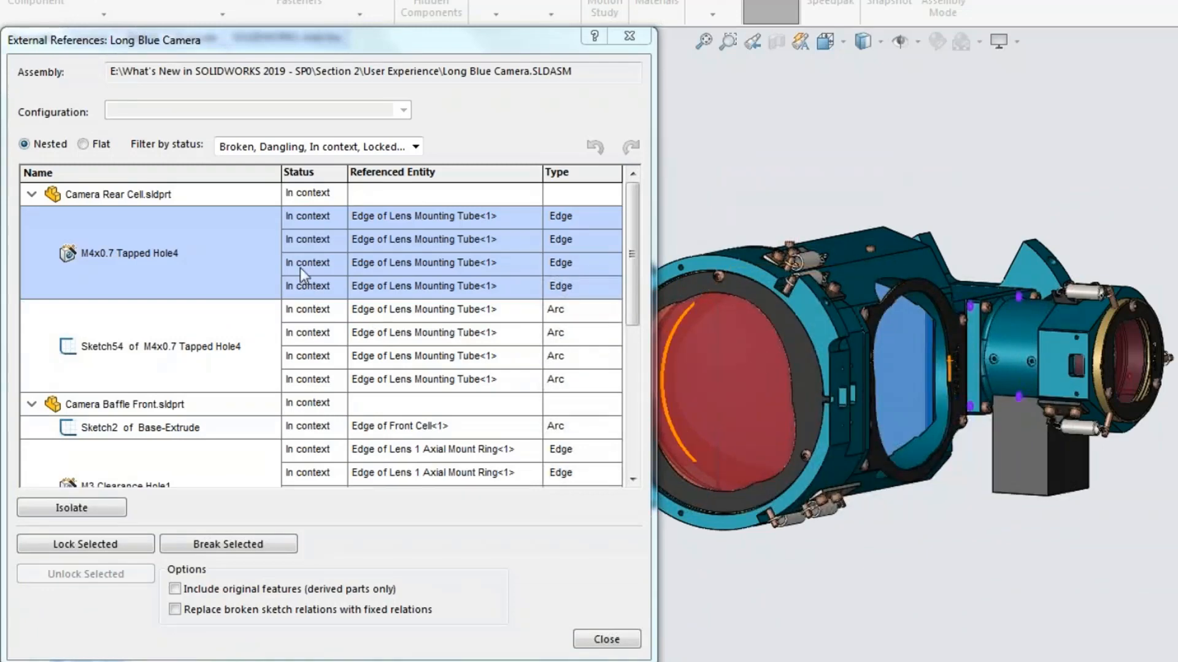
left_click_drag(632, 261, 633, 403)
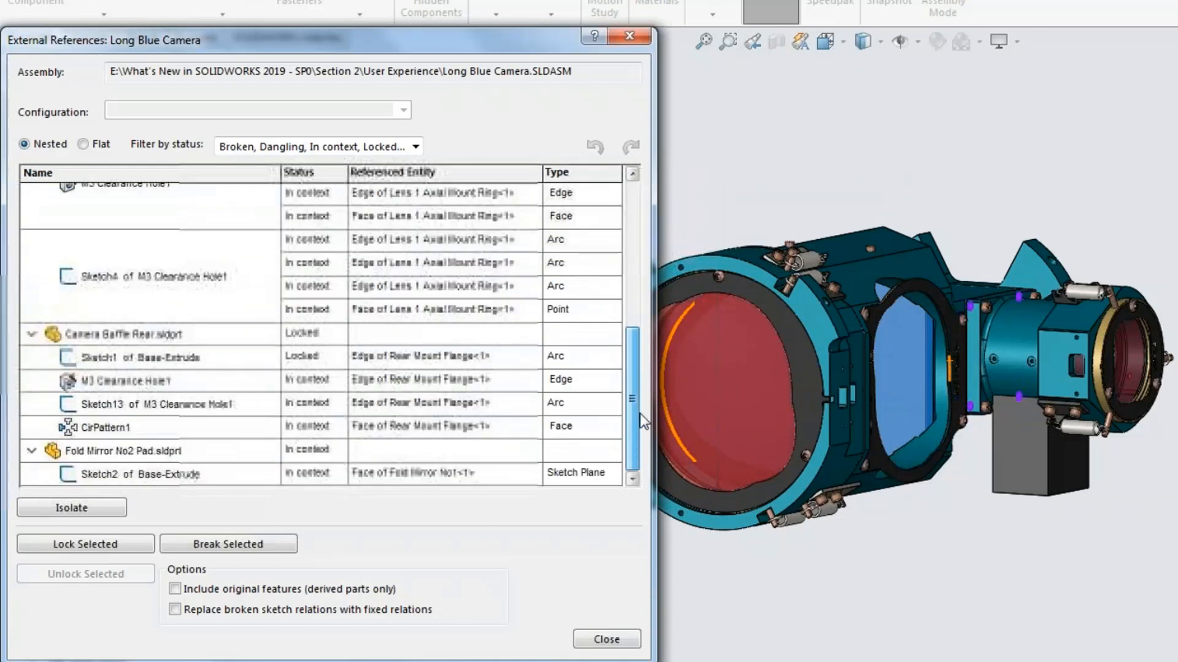
left_click(120, 428)
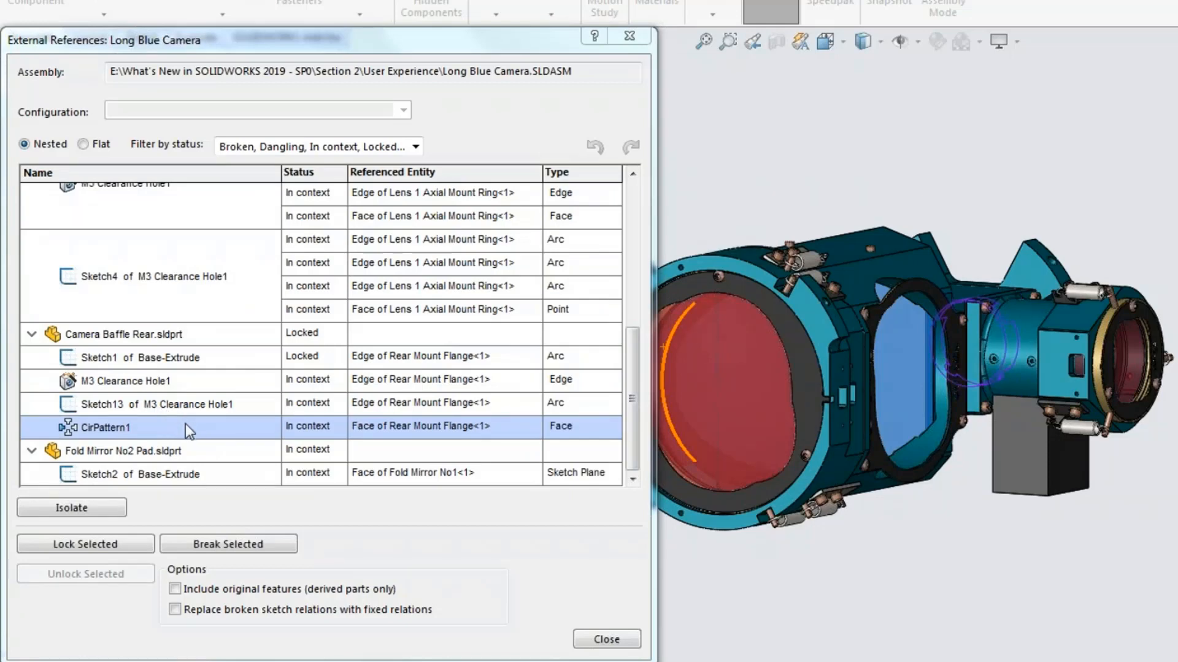
- Isolate the Camera Baffle Rear part from the external references list
left_click(135, 337)
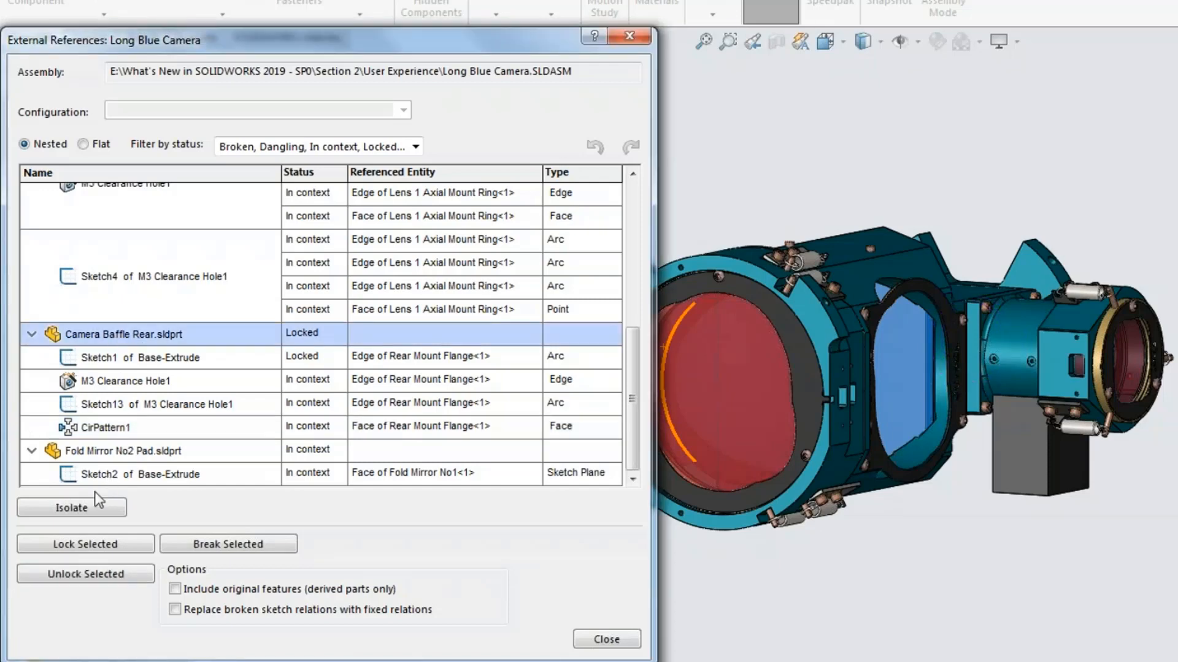
left_click(82, 507)
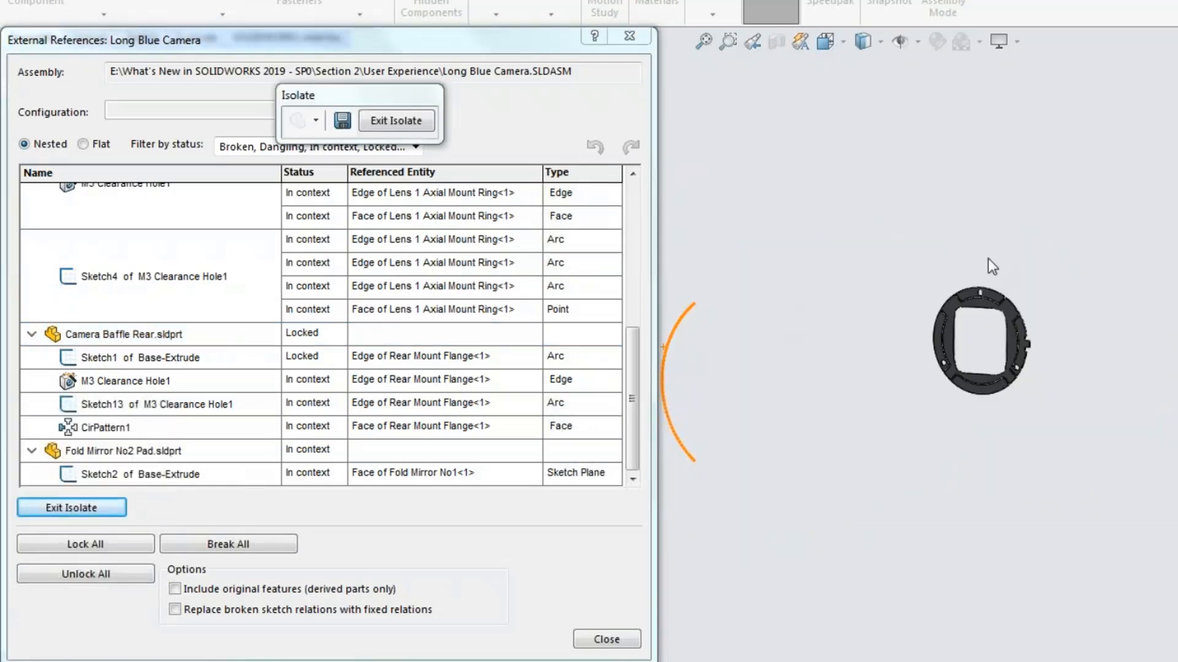
scroll(994, 382, "down", 5)
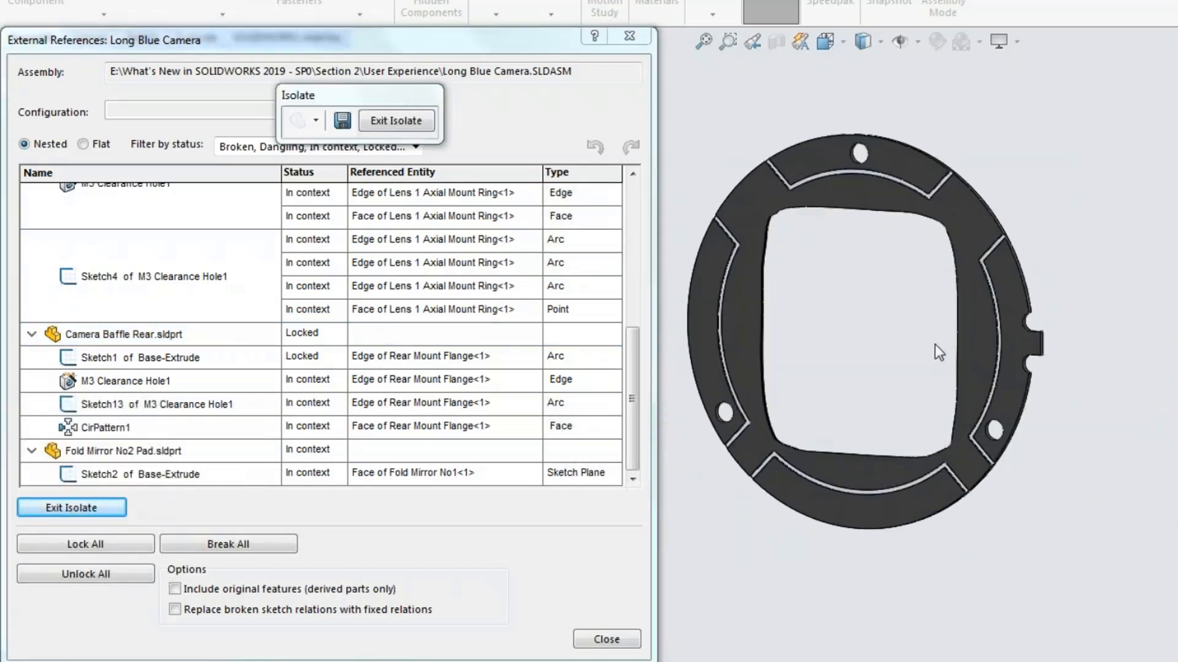
- Permanently break the external reference of CirPattern1 in Camera Baffle Rear
left_click(116, 434)
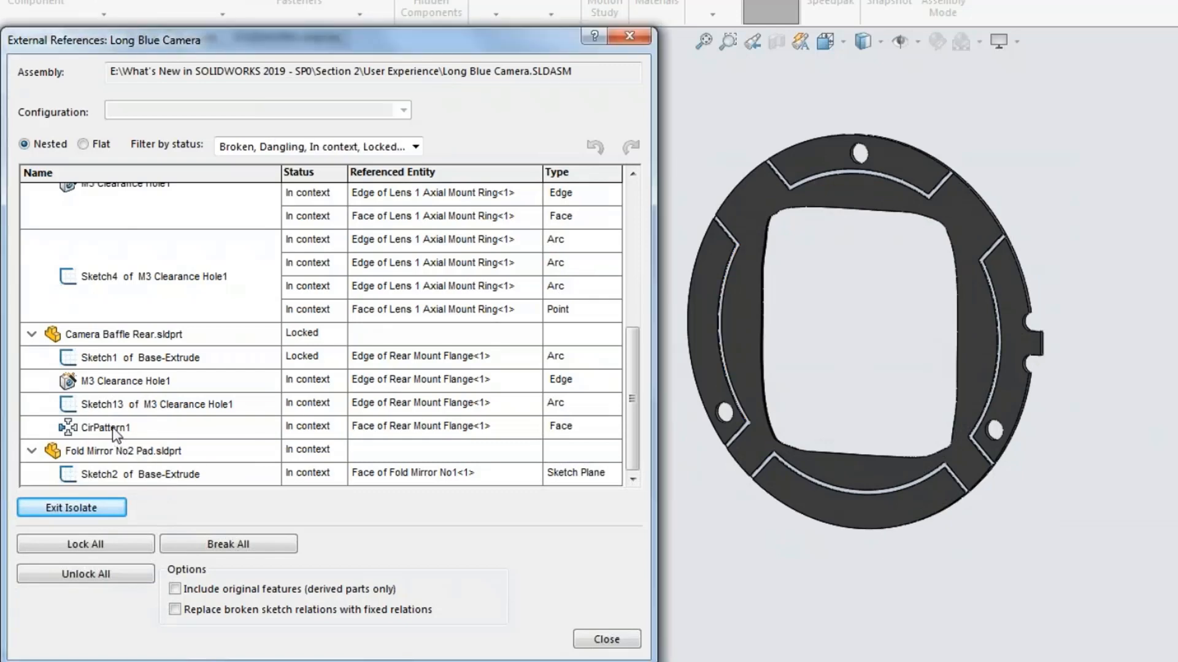
left_click(113, 429)
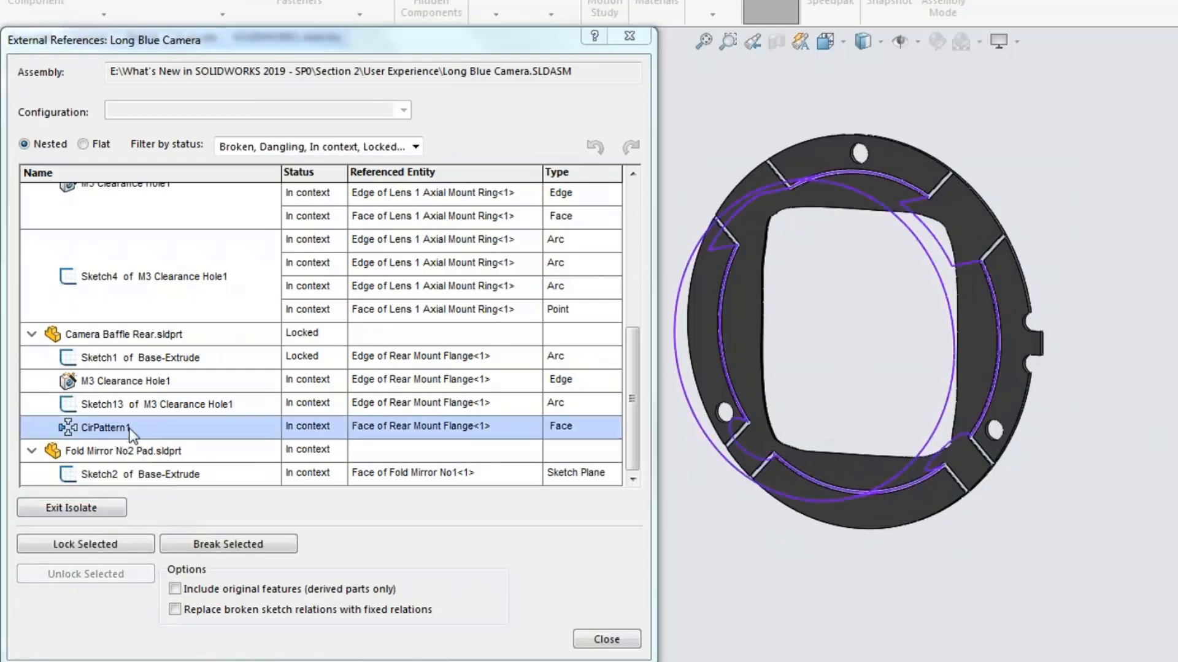
scroll(867, 330, "up", 1)
middle_click_drag(867, 330, 846, 339)
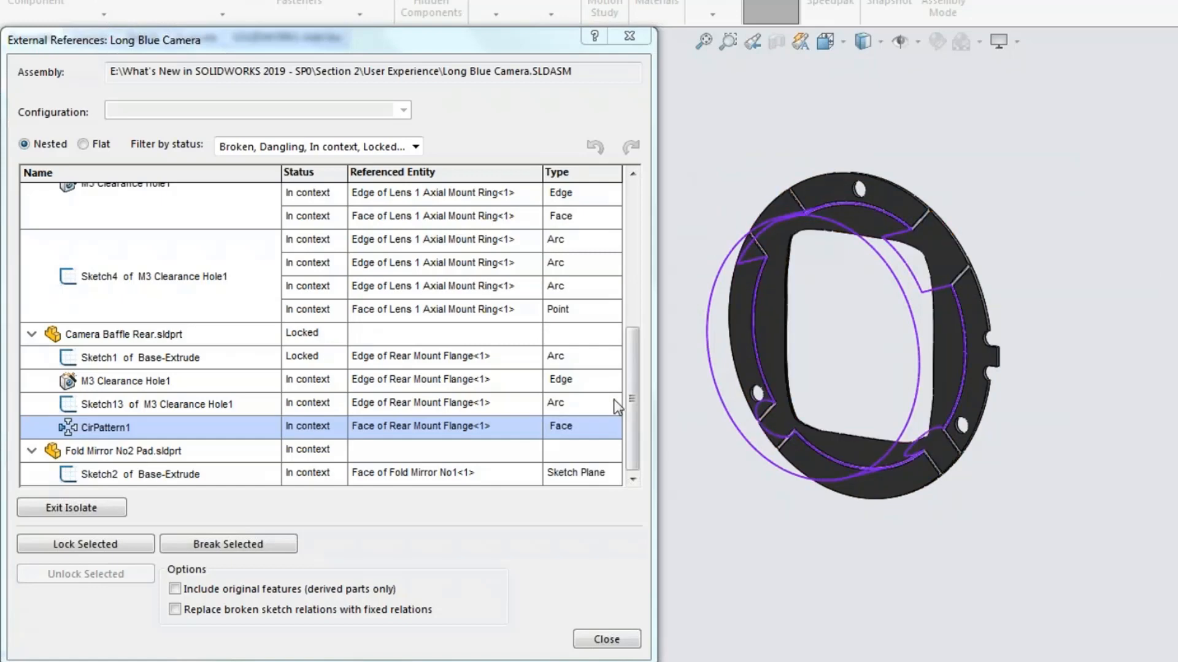
left_click(204, 546)
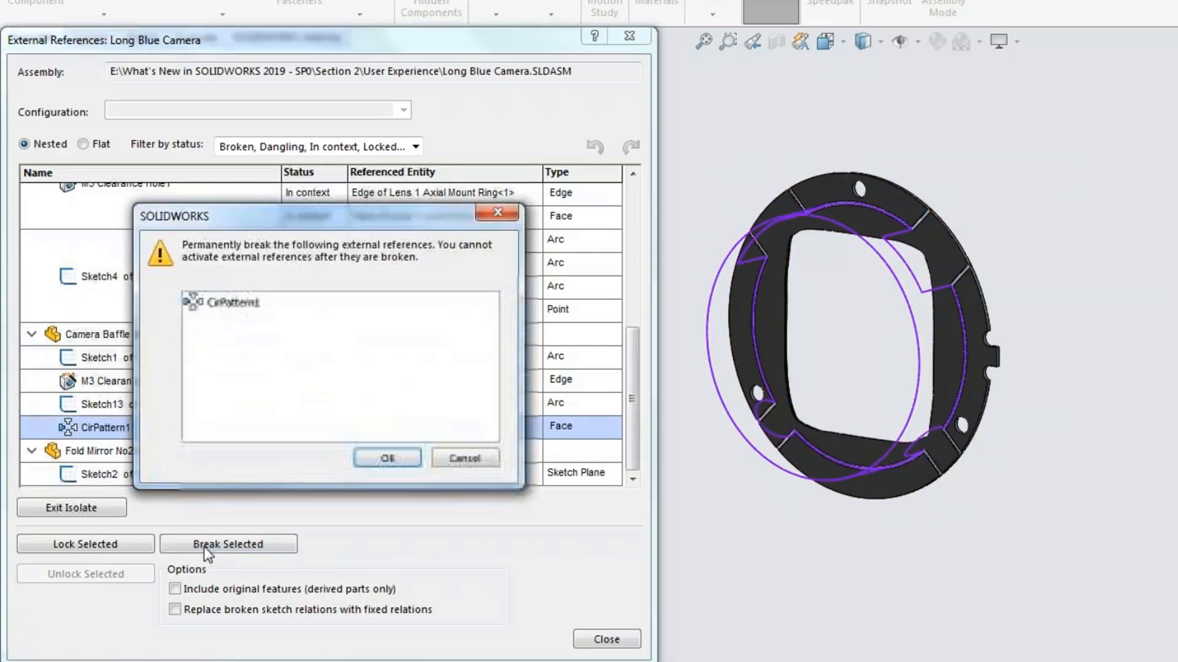
left_click(374, 463)
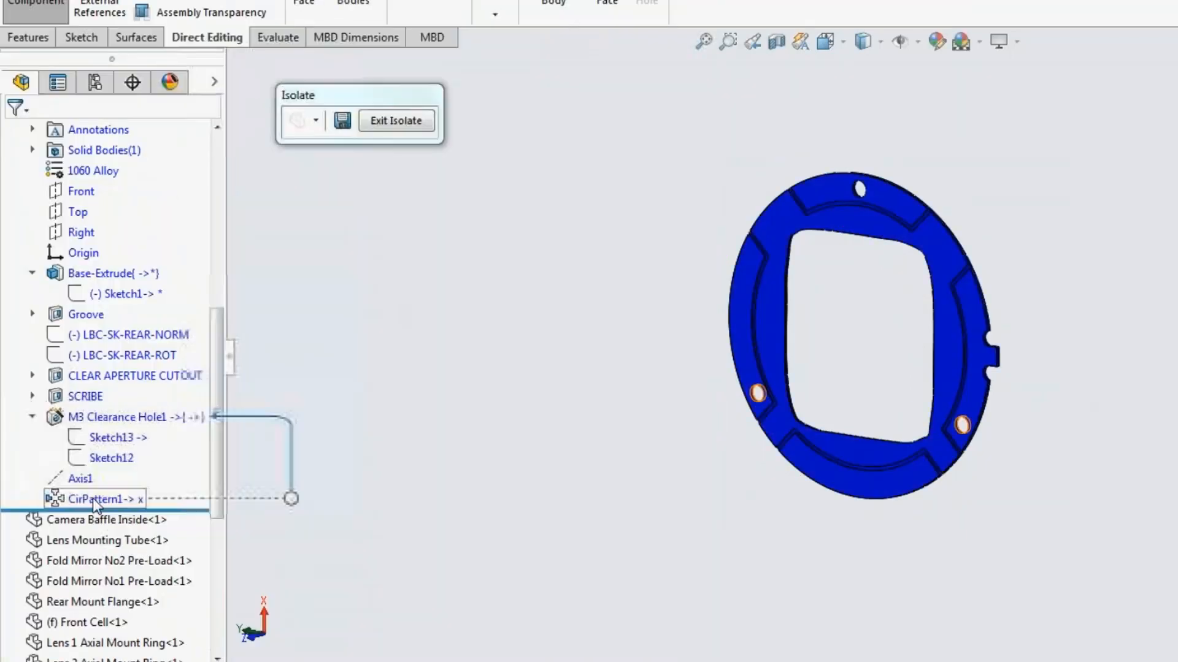
- Redefine CirPattern1 in Camera Baffle Rear with the ring's outer cylindrical face as the Direction 1 pattern axis
left_click(91, 500)
left_click(108, 448)
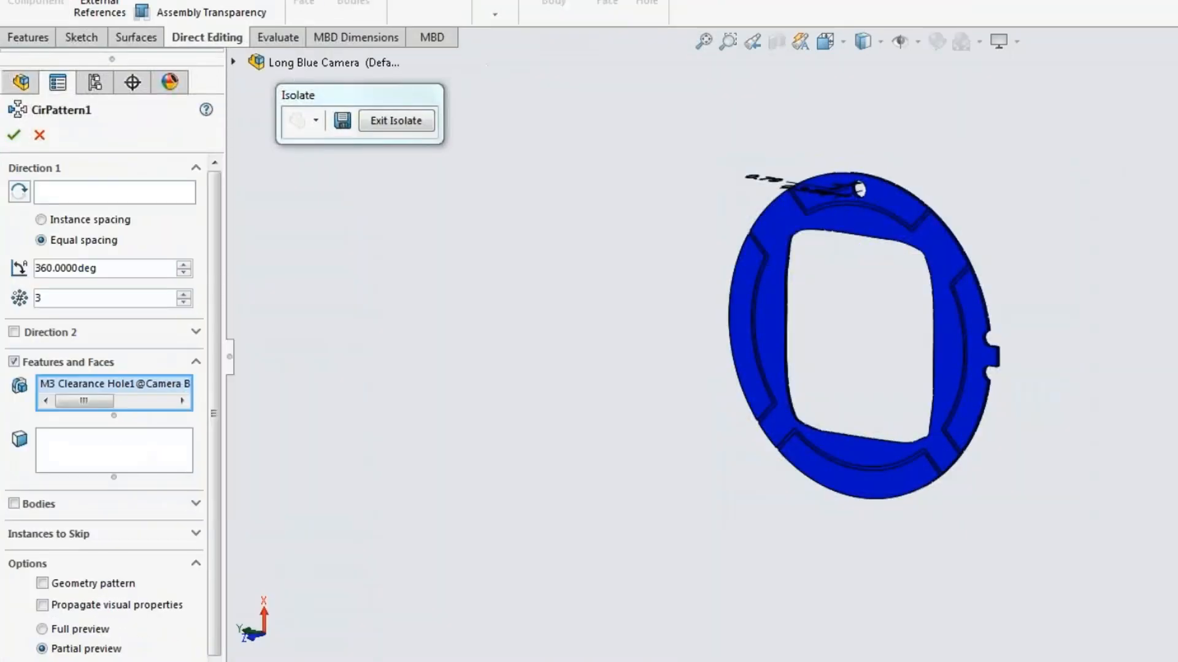
left_click(94, 194)
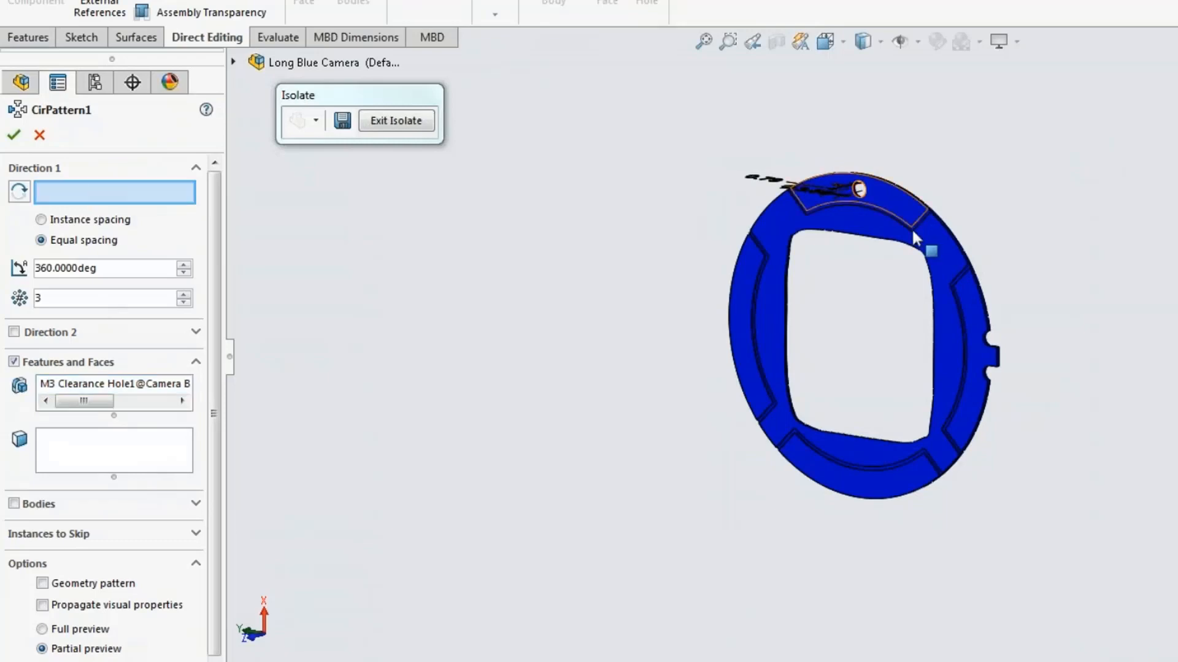
scroll(917, 233, "down", 6)
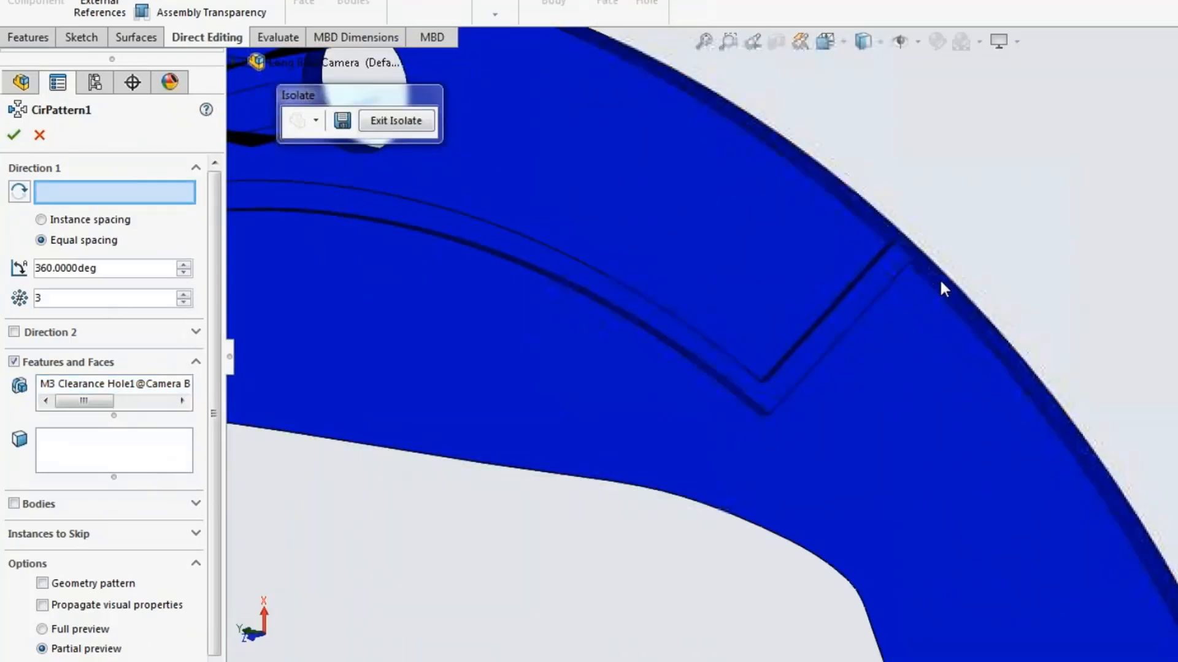
left_click(940, 280)
scroll(917, 307, "up", 6)
scroll(867, 531, "down", 2)
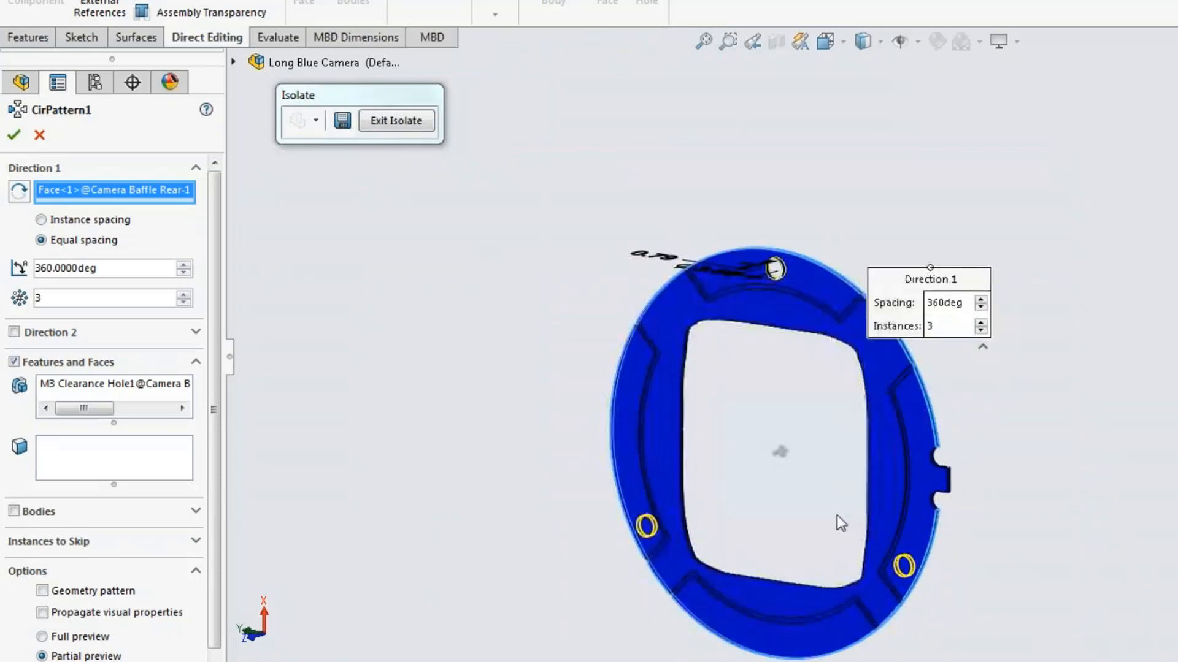
left_click(14, 137)
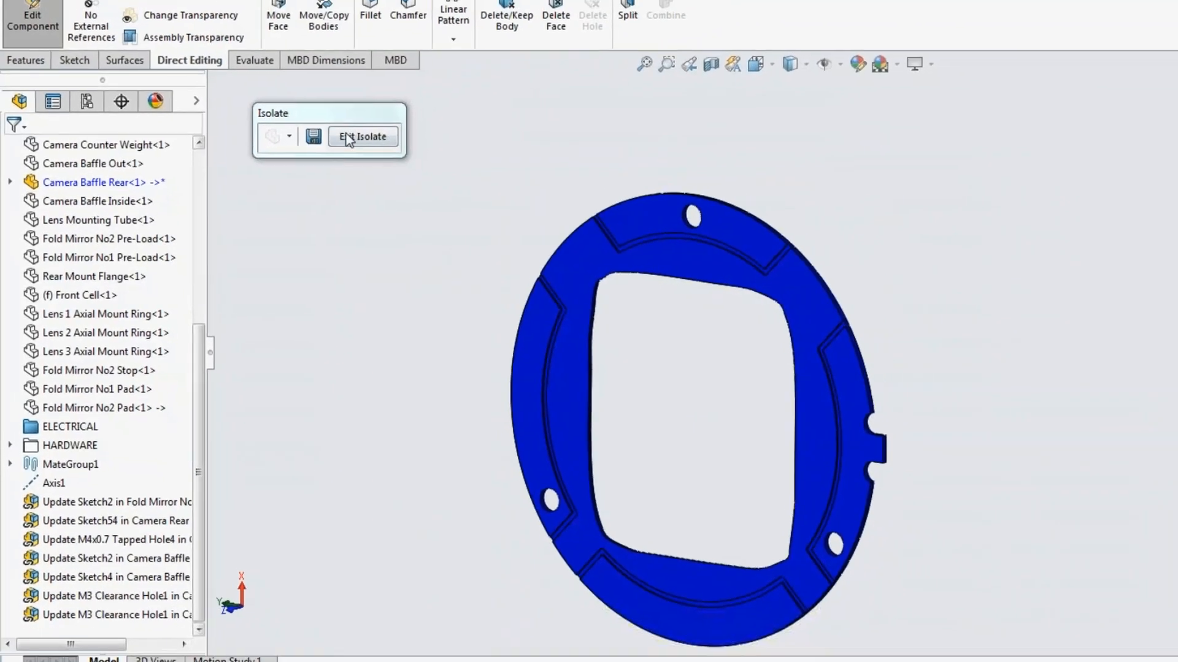
- Exit the isolated view of Camera Baffle Rear and finish editing the part to return to the Long Blue Camera assembly
left_click(391, 123)
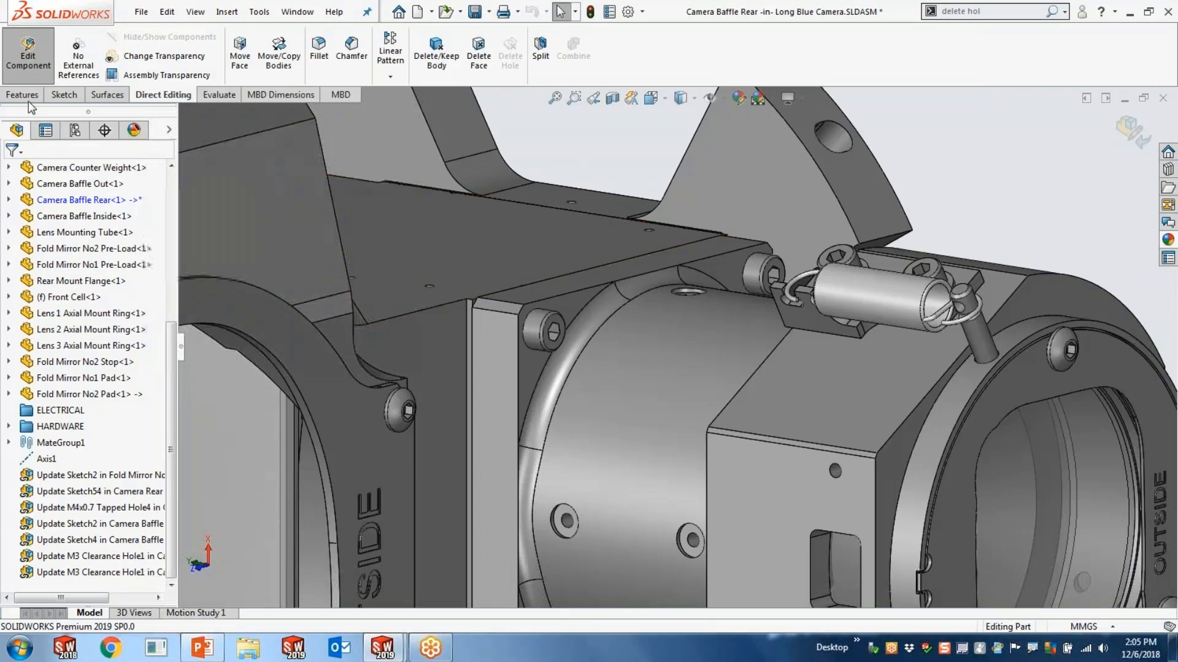
left_click(28, 55)
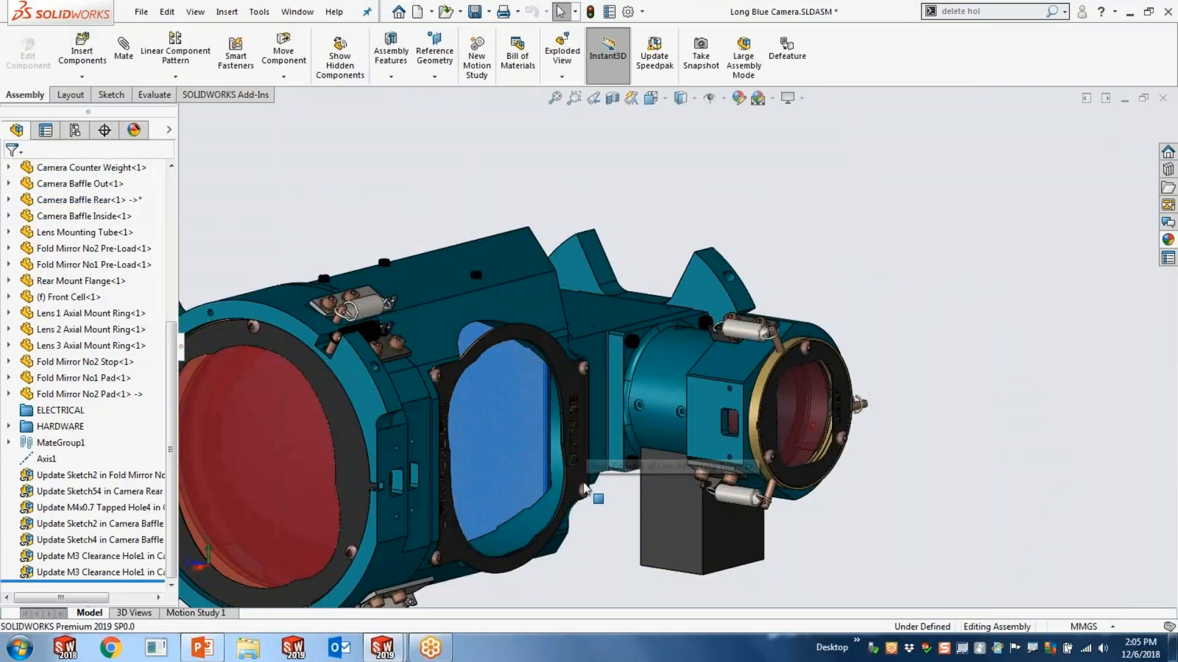
scroll(584, 503, "up", 2)
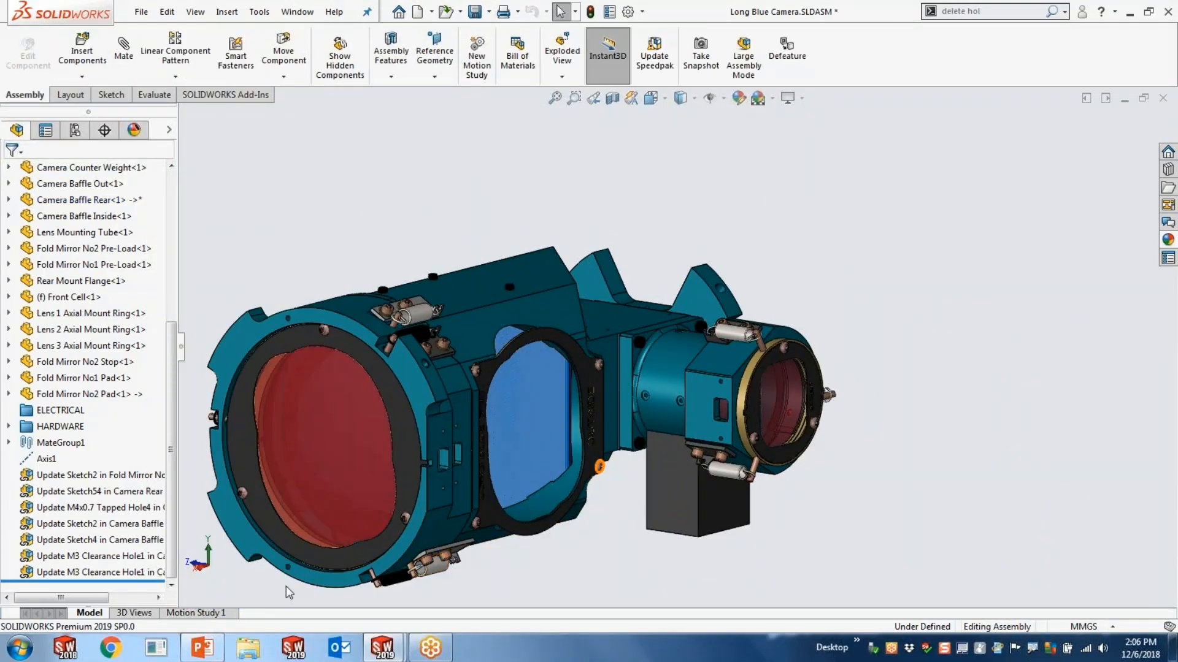
- Activate the Notes 3D view and open the FLANGE thickness dimension of the Lens Mounting Tube for editing
left_click(147, 614)
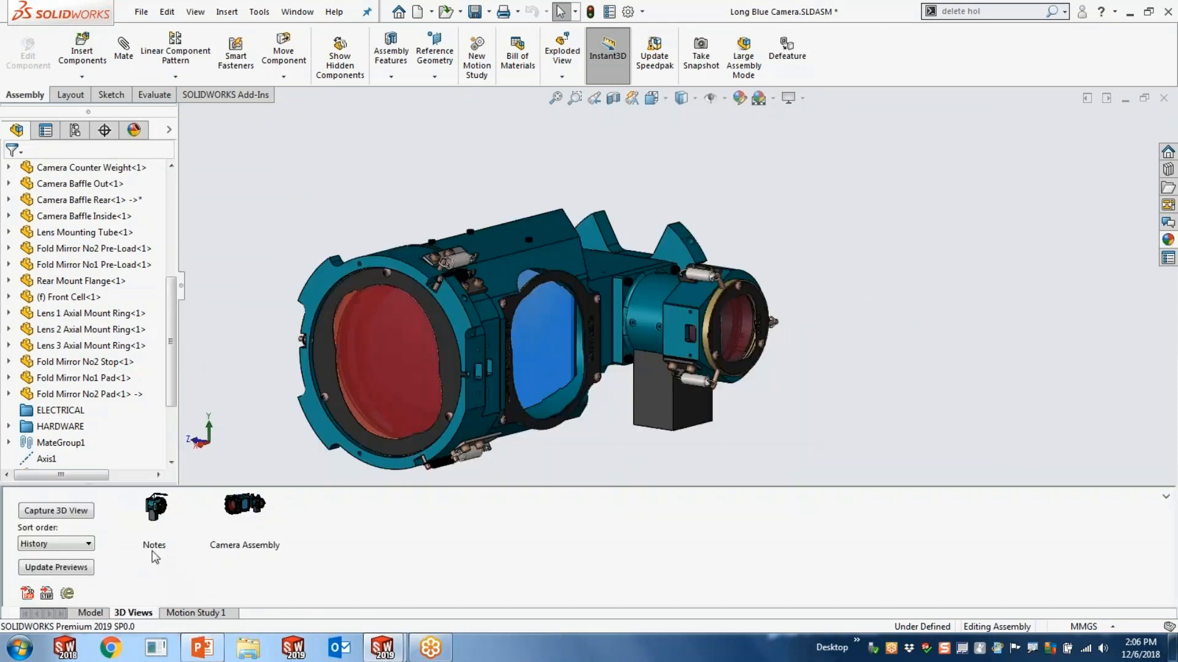
double_click(155, 510)
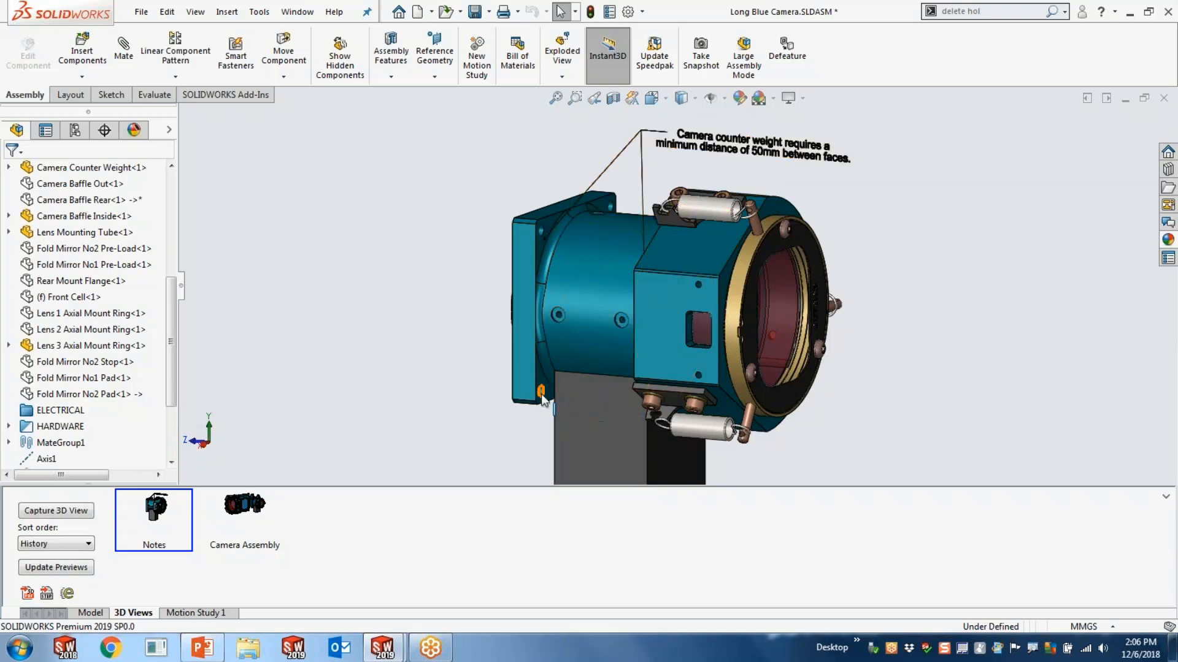
double_click(524, 385)
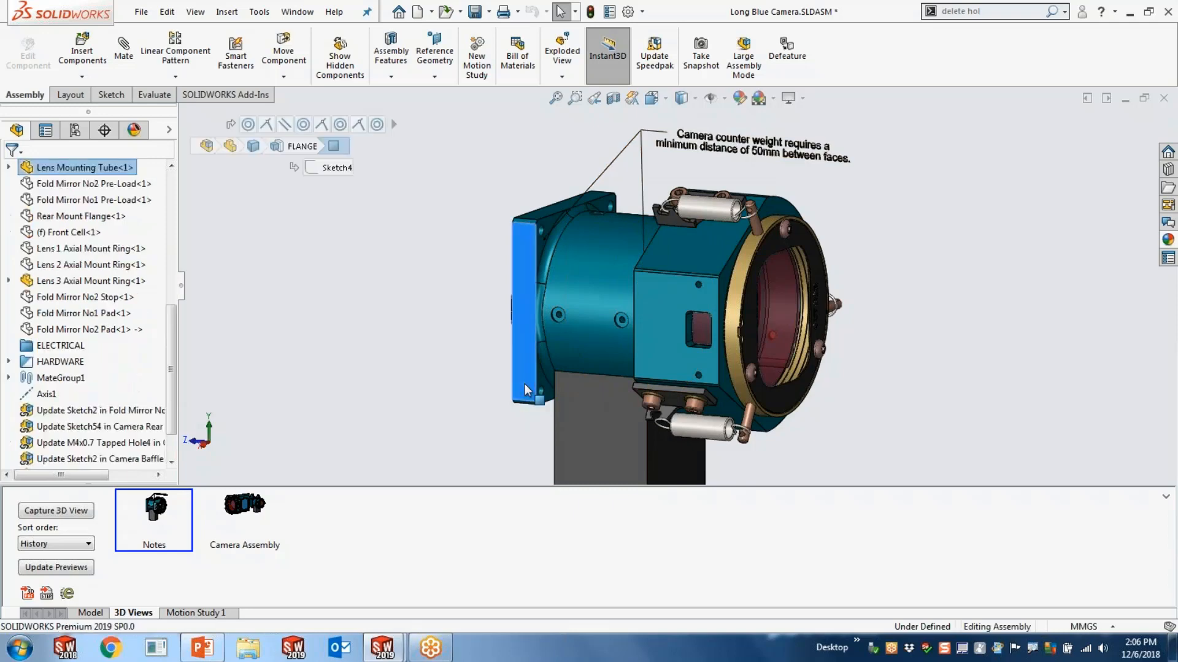
scroll(529, 385, "up", 4)
middle_click_drag(531, 388, 528, 405)
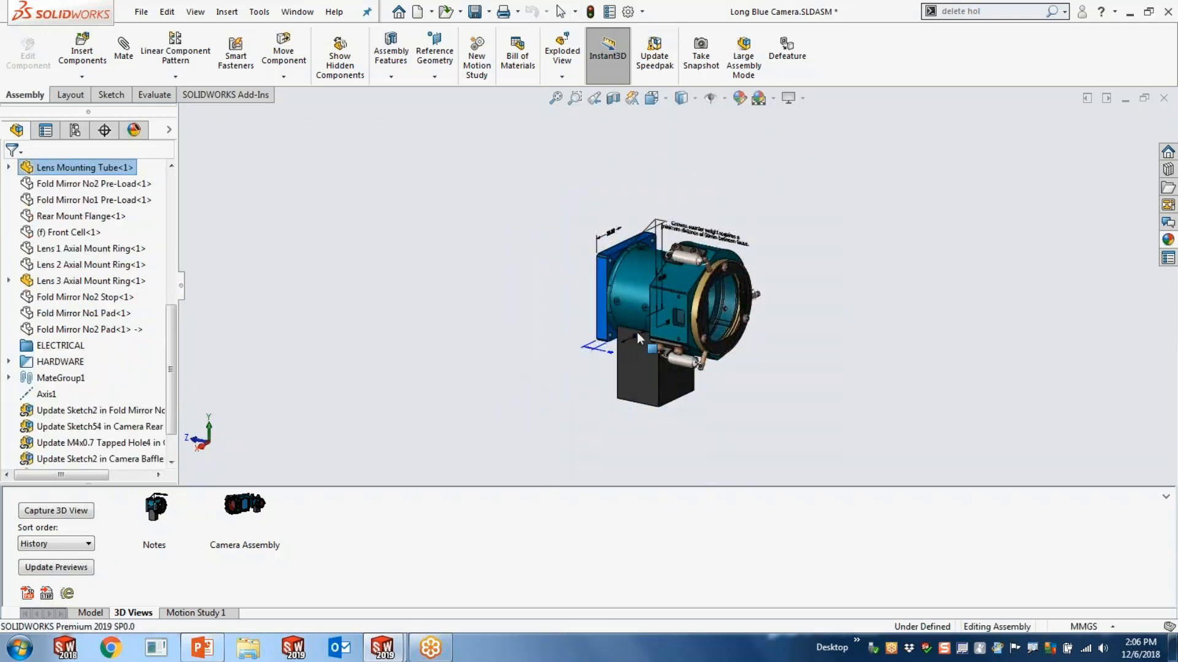
scroll(625, 331, "down", 6)
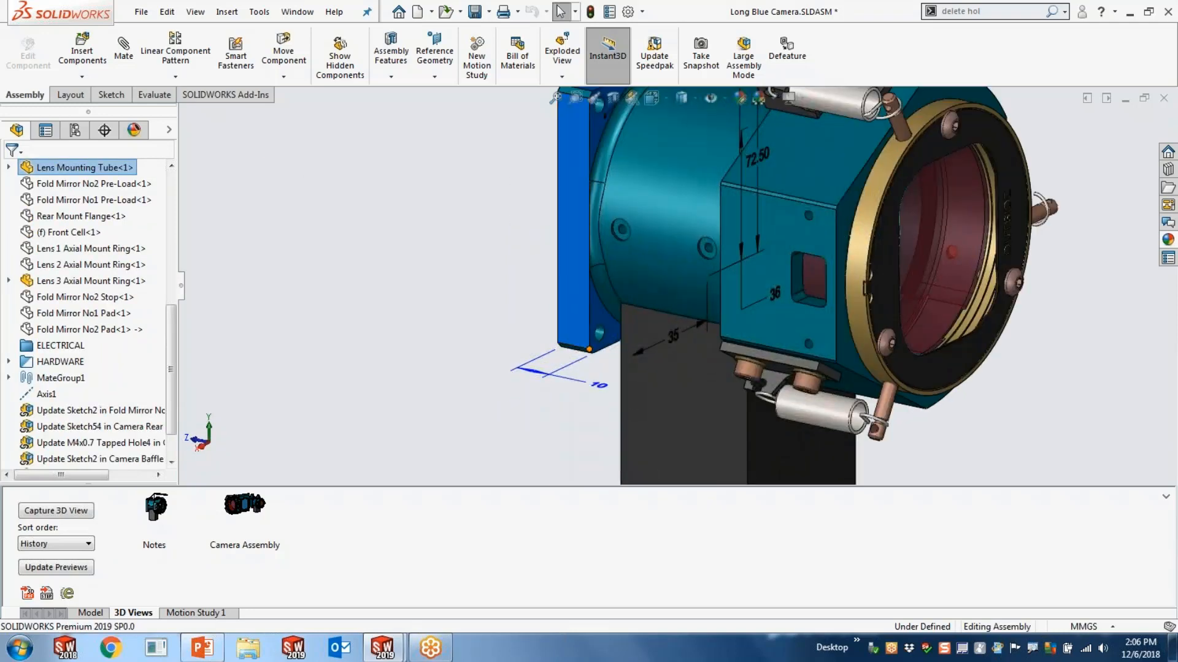
double_click(594, 385)
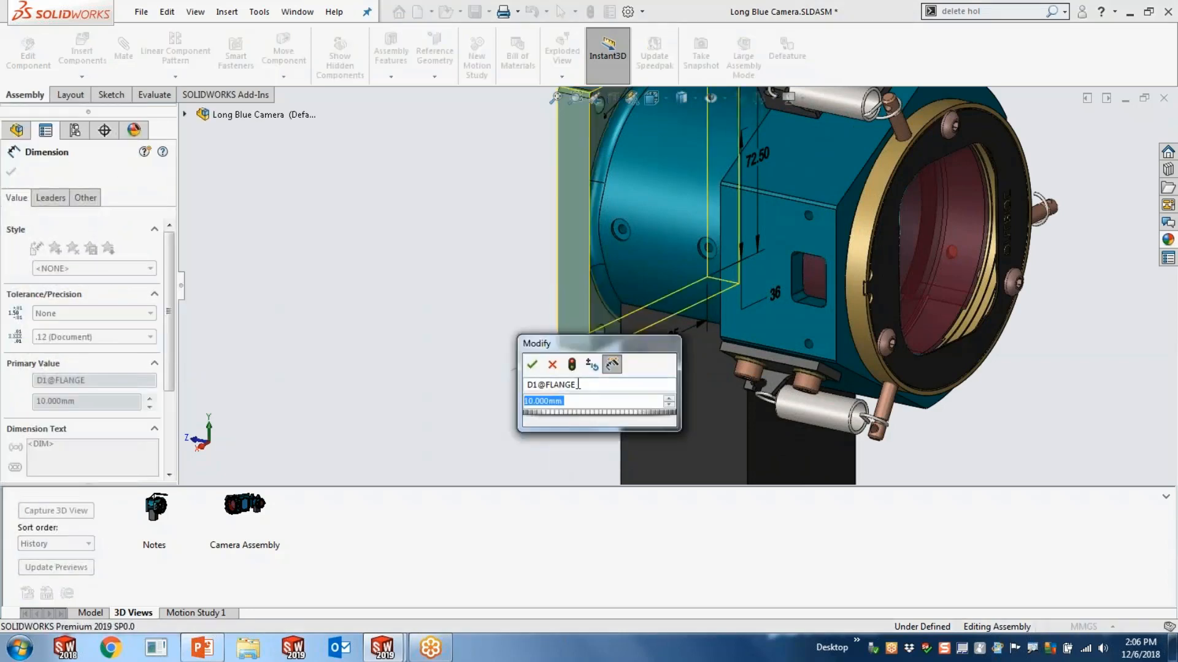
- With the dimension edit still open, measure the distance between the flange's inner face and the parallel shoulder face of the Lens Mounting Tube
scroll(577, 384, "up", 2)
scroll(565, 398, "down", 1)
scroll(565, 398, "down", 1)
left_click(422, 318)
scroll(728, 183, "up", 4)
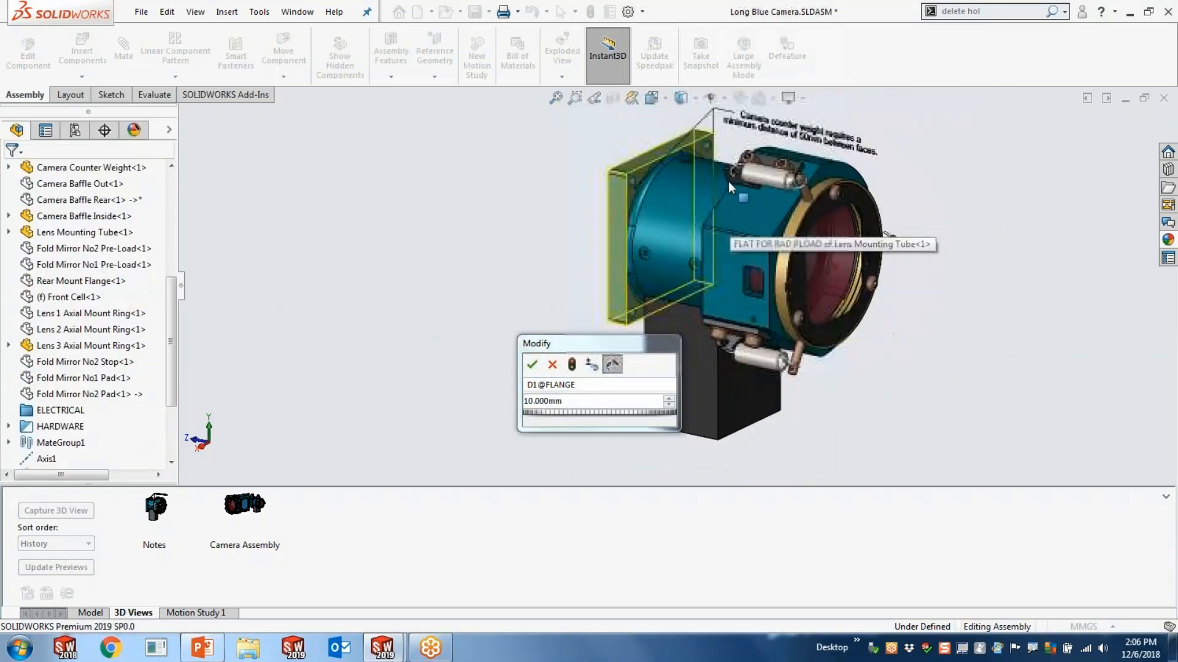
scroll(720, 190, "down", 4)
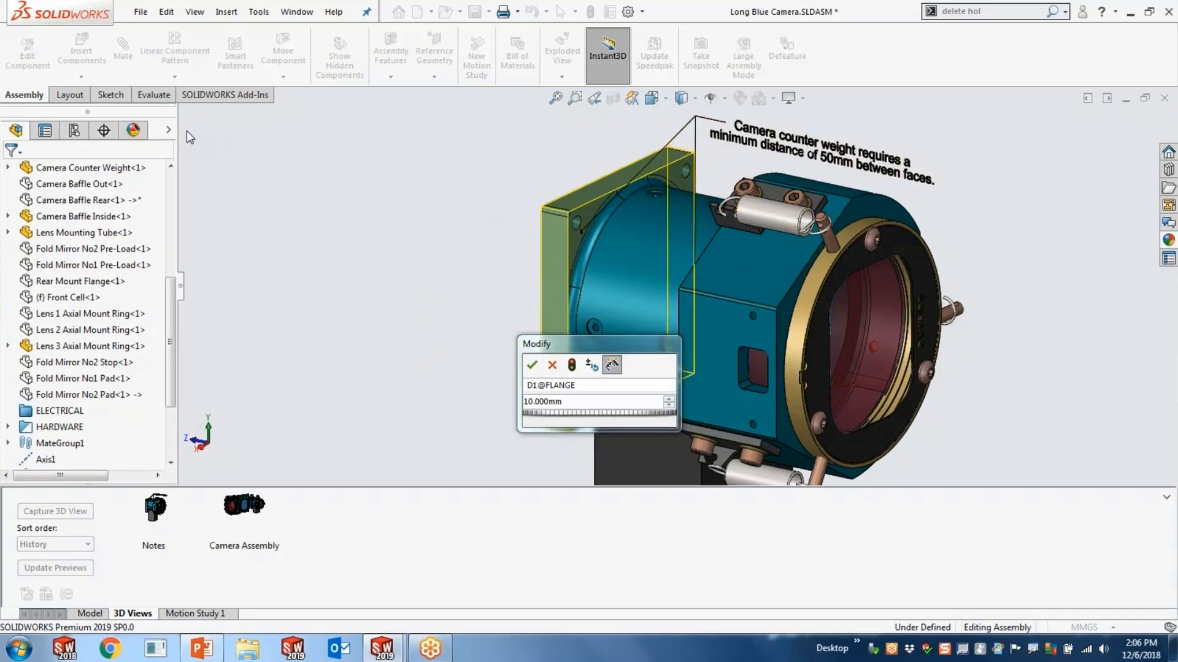
left_click(150, 98)
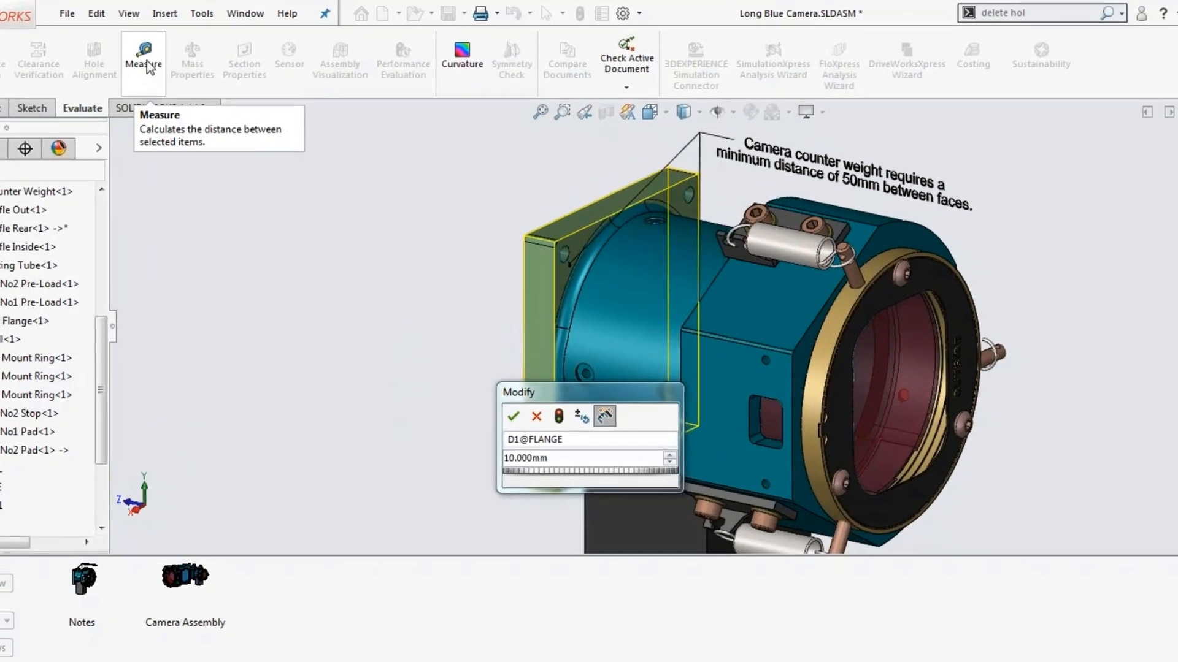
left_click(114, 61)
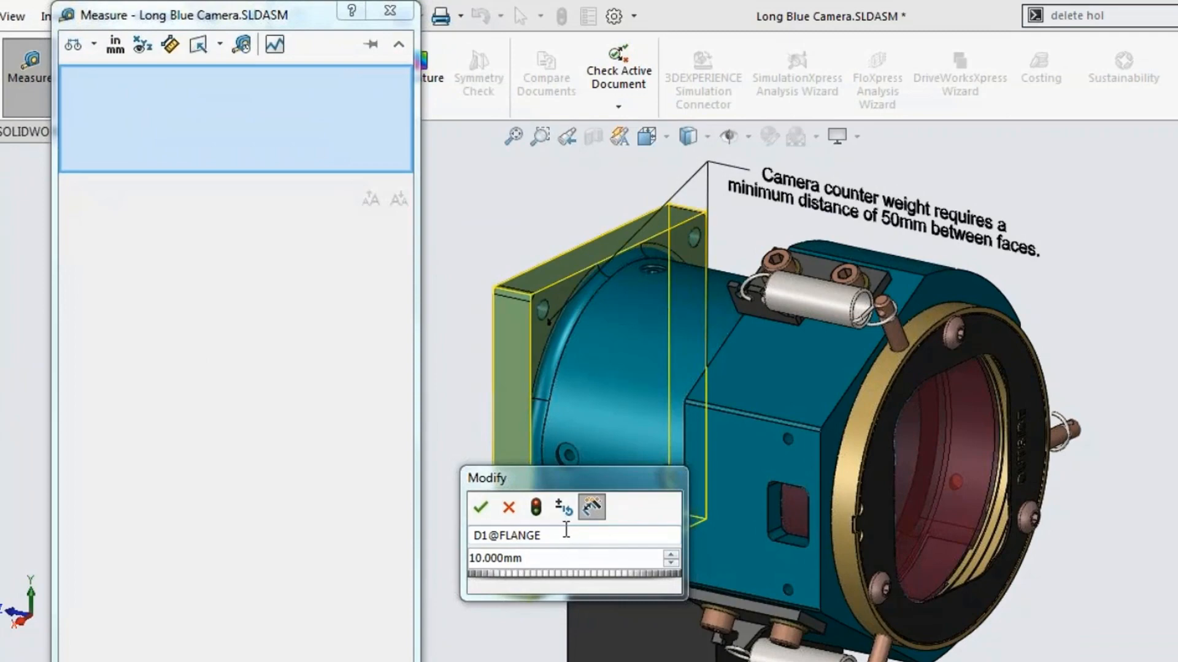
middle_click(548, 349)
scroll(575, 341, "up", 1)
middle_click_drag(577, 341, 636, 368)
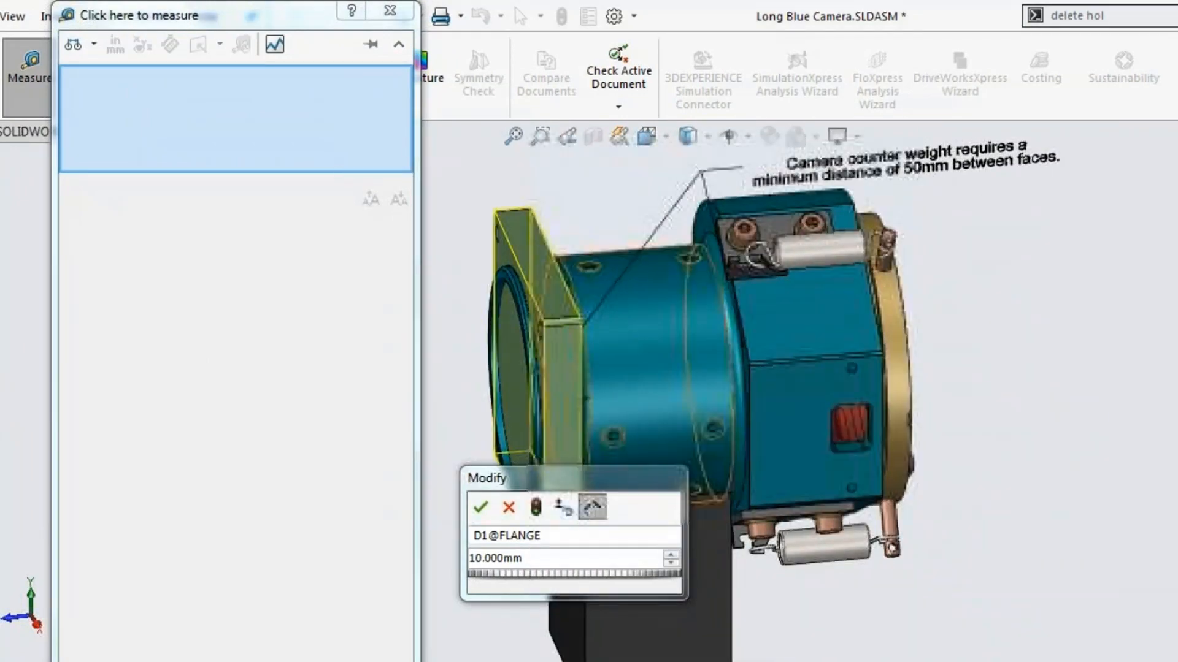
scroll(745, 362, "down", 5)
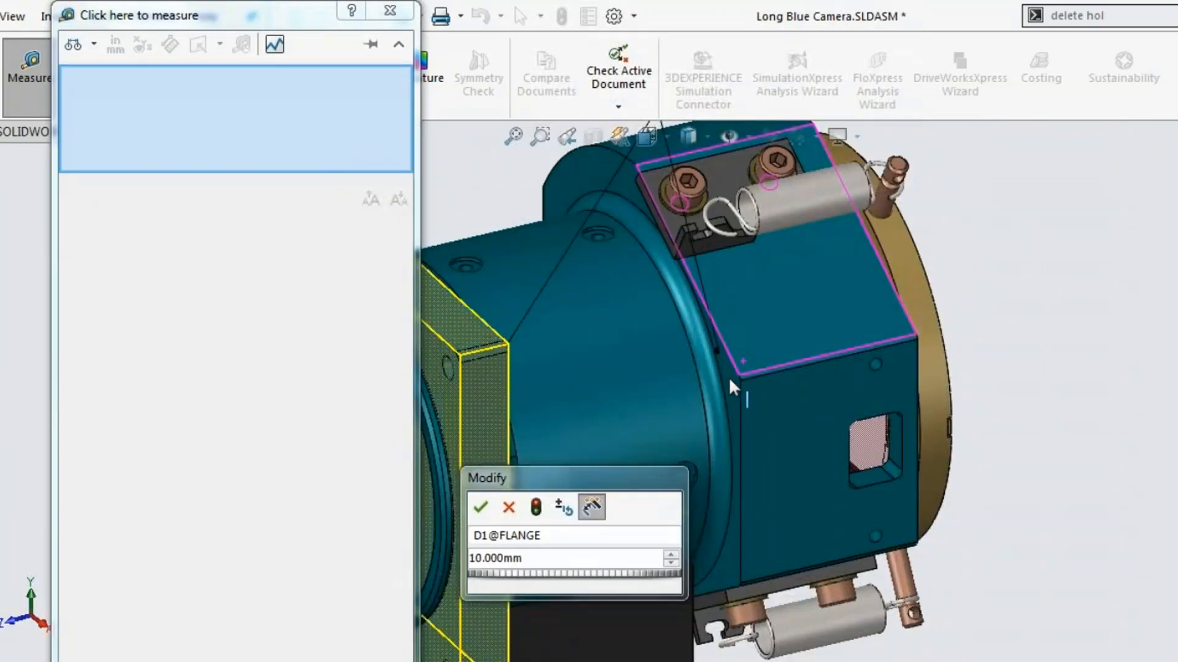
left_click(200, 108)
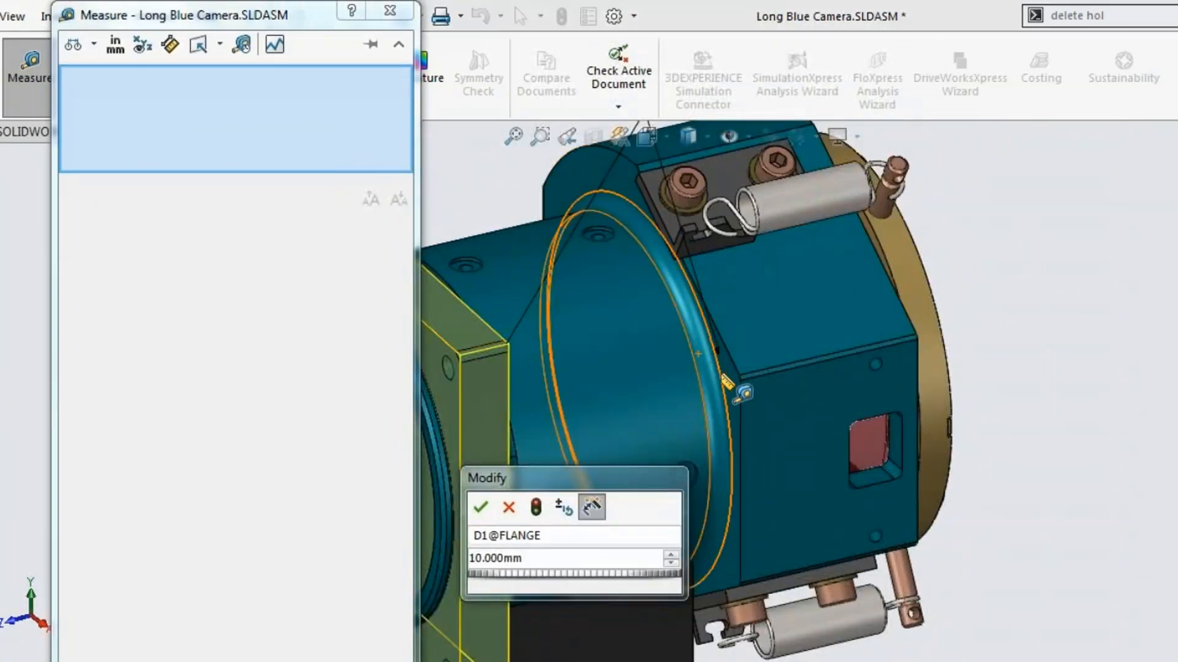
left_click(730, 375)
middle_click_drag(730, 376, 490, 315)
left_click(492, 317)
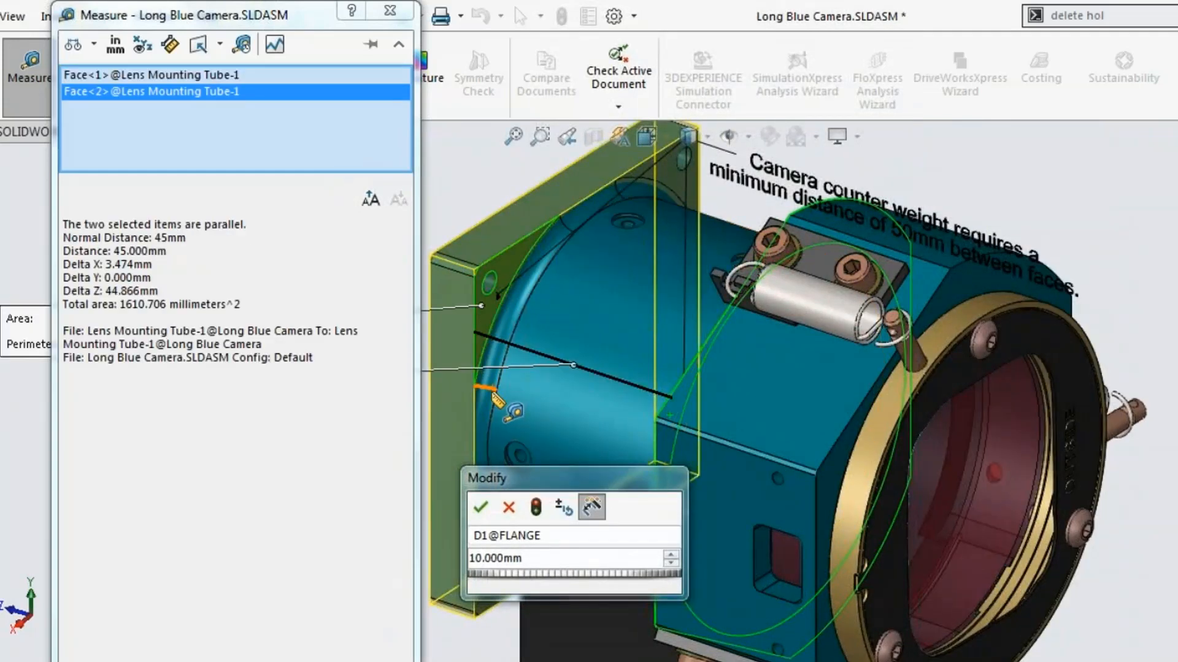
middle_click_drag(592, 368, 641, 338)
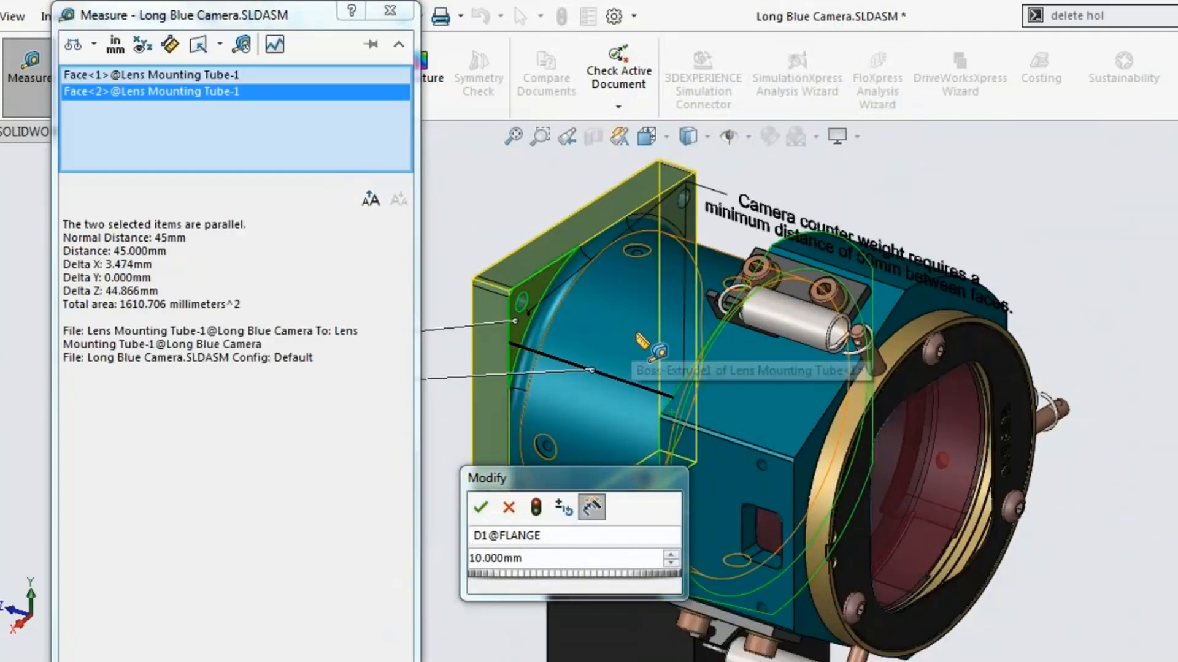
- Set the FLANGE thickness of the Lens Mounting Tube to 4.0 mm, rebuild the assembly and close the Measure tool
scroll(637, 335, "up", 1)
double_click(480, 561)
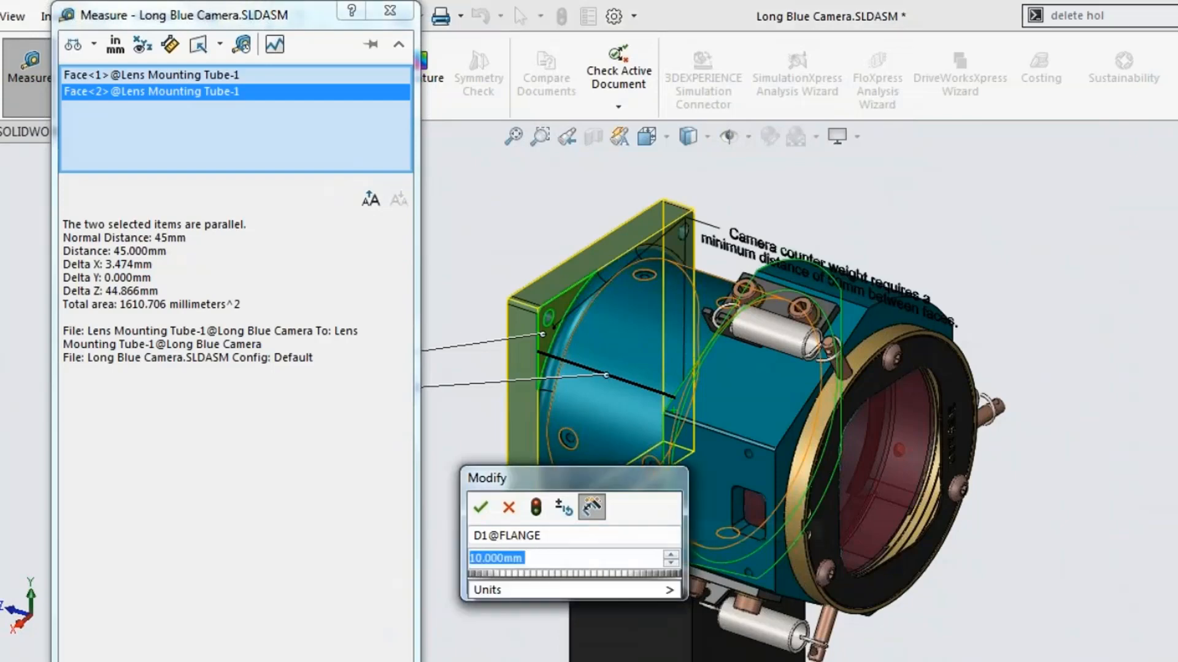
type("4.0")
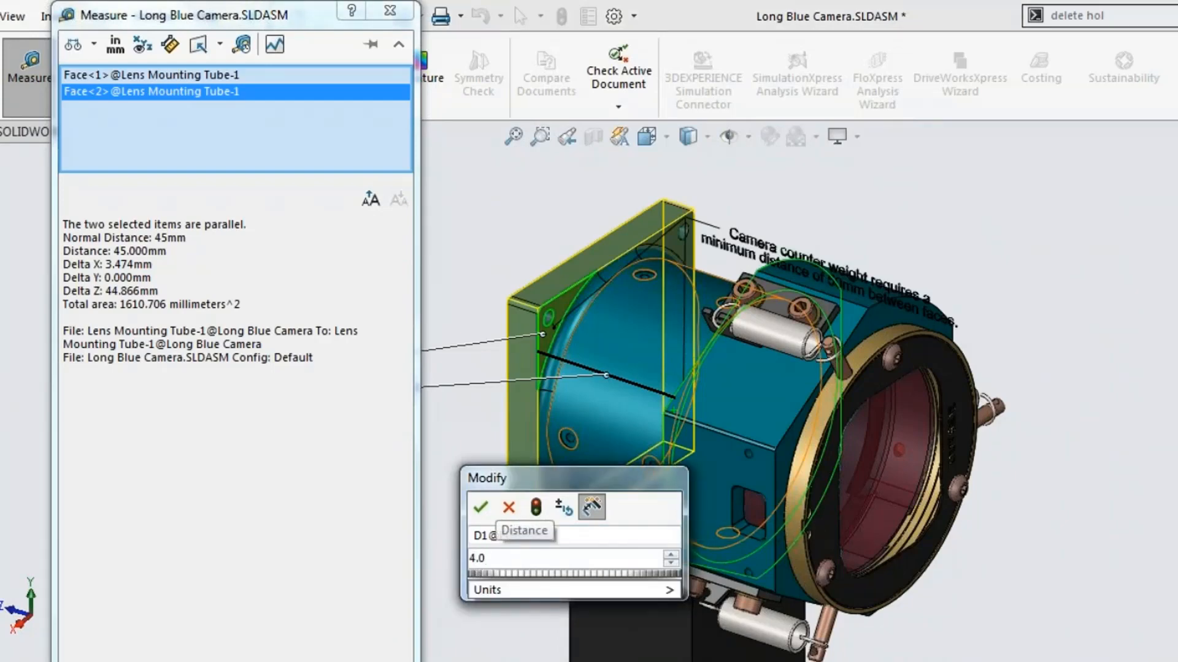
key("Return")
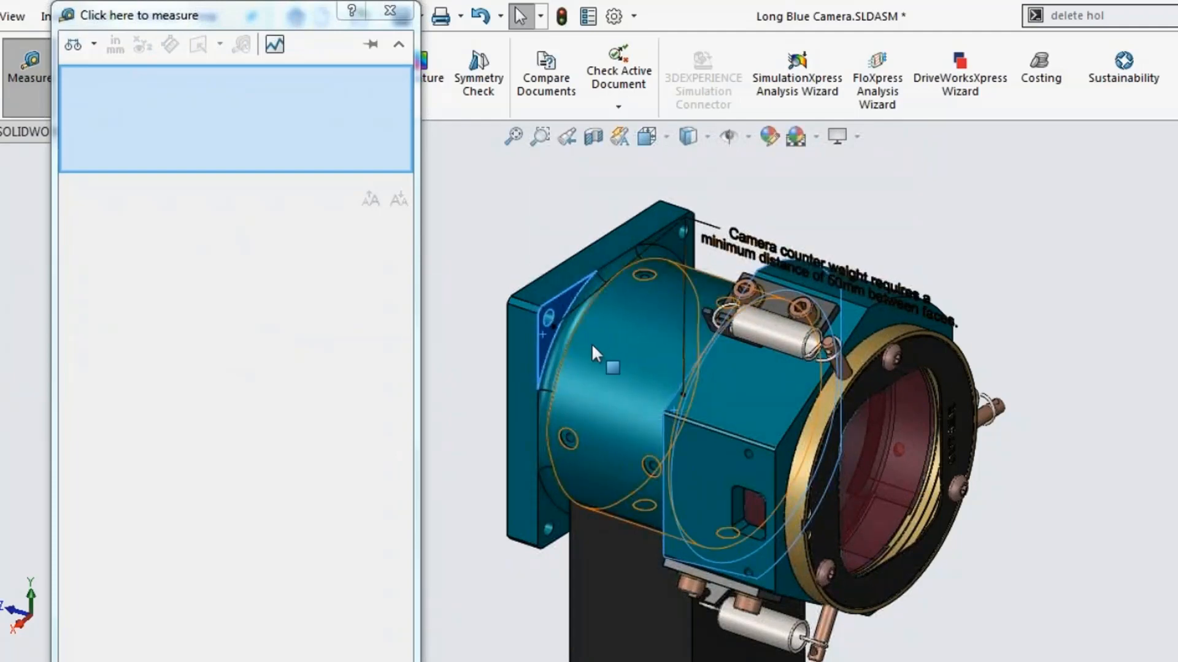
left_click(562, 16)
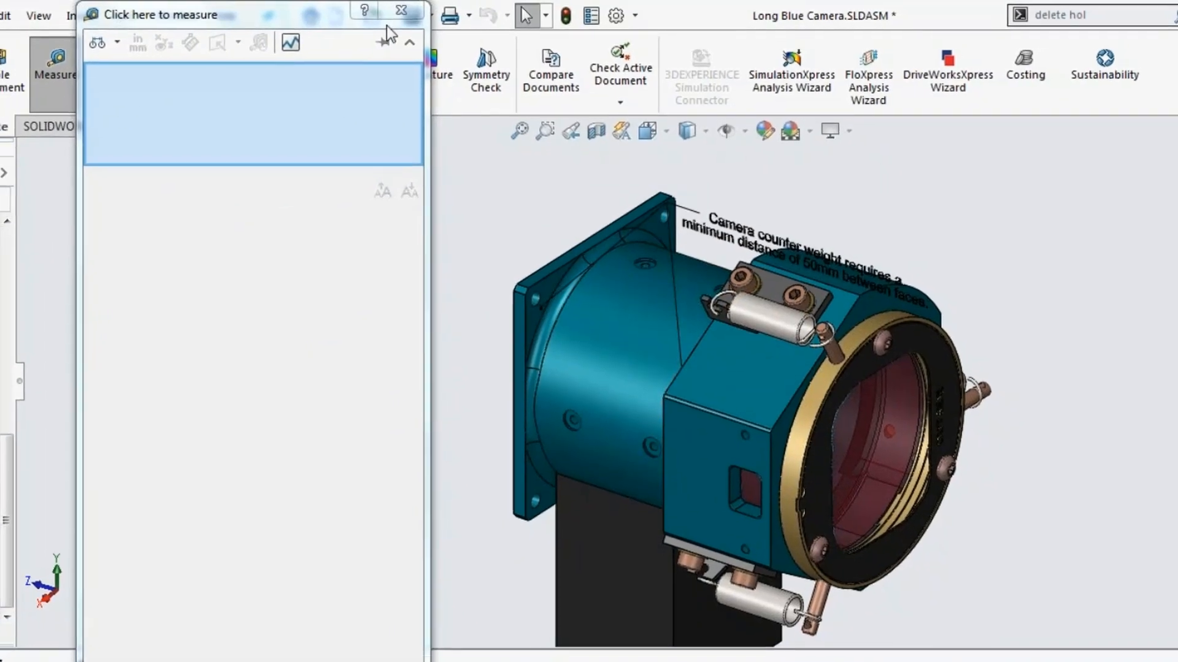
left_click(391, 11)
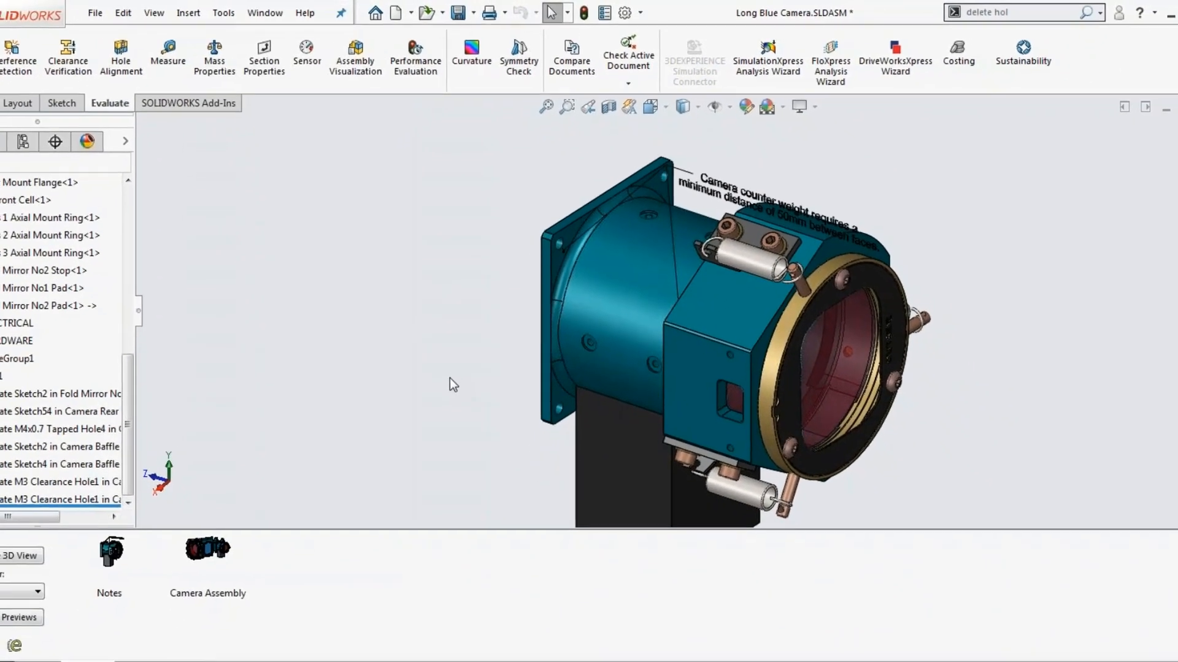
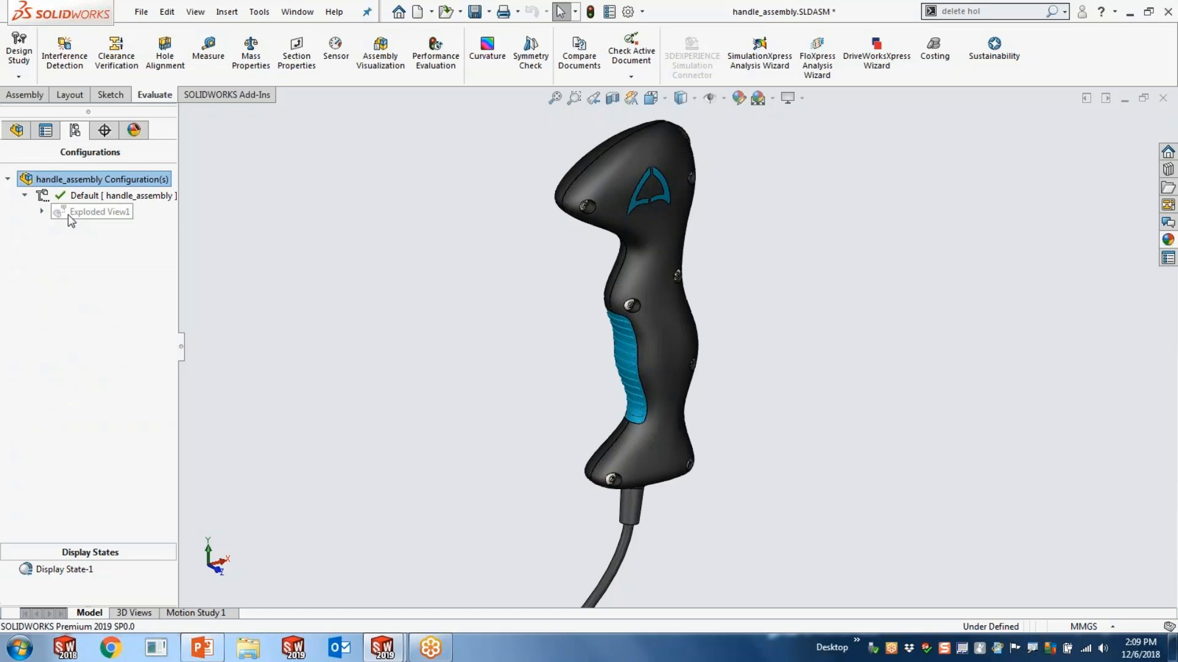
- Play the explode animation of Exploded View1 in handle_assembly and collapse the exploded view again
right_click(71, 215)
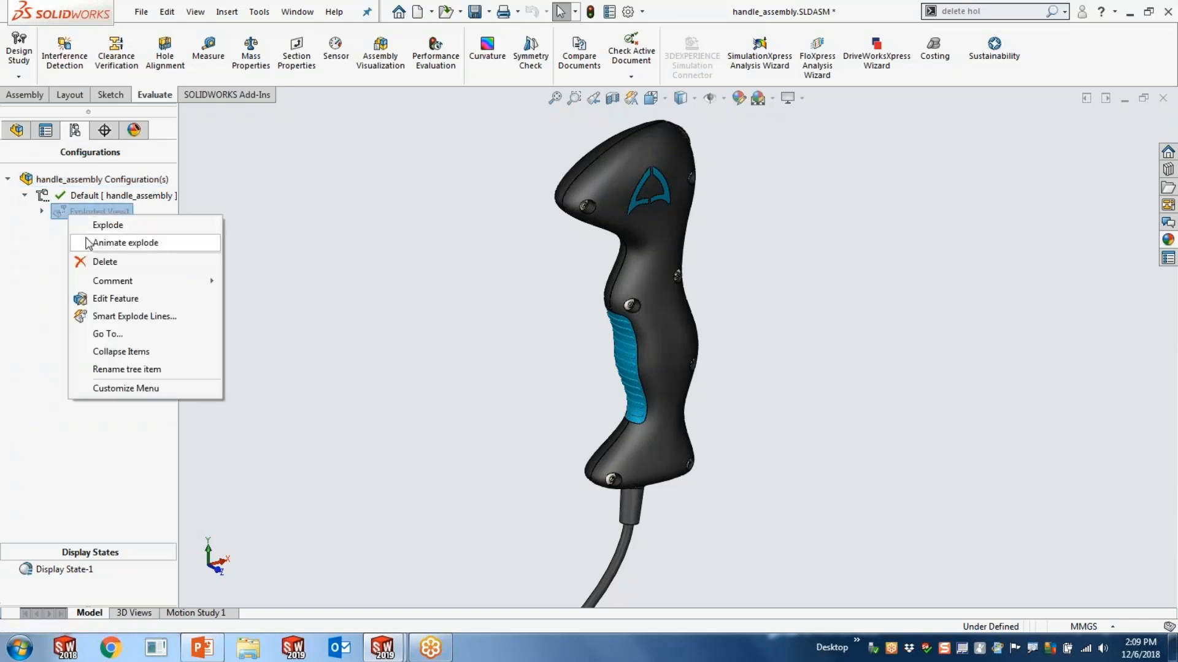
left_click(92, 243)
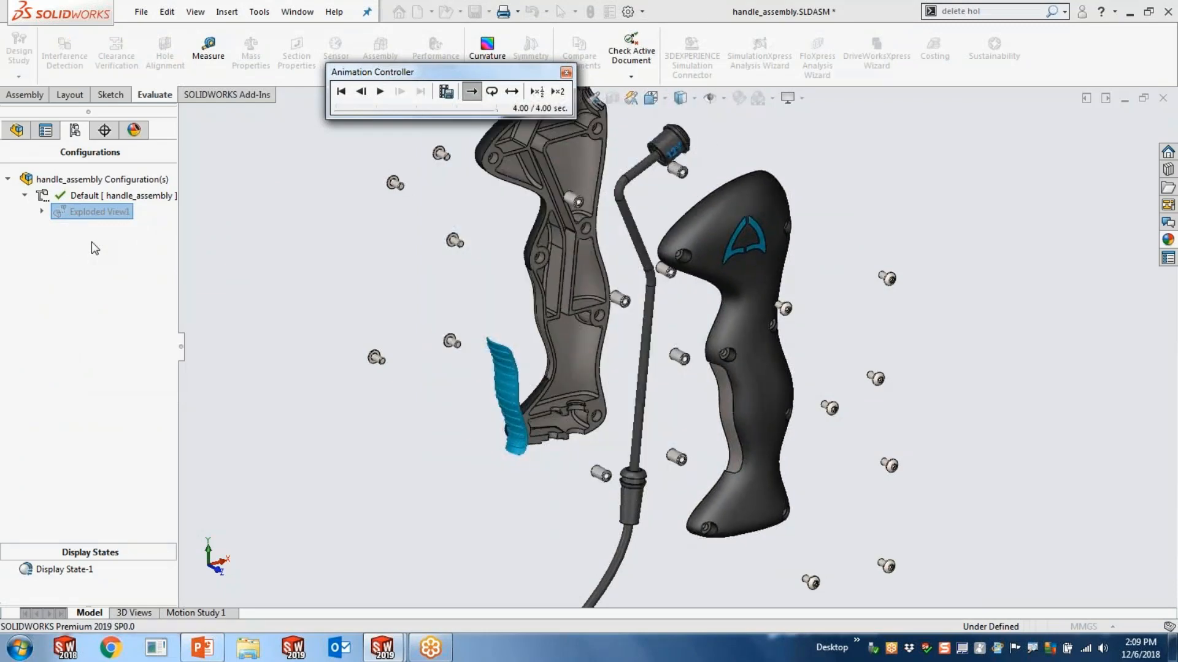
left_click(566, 73)
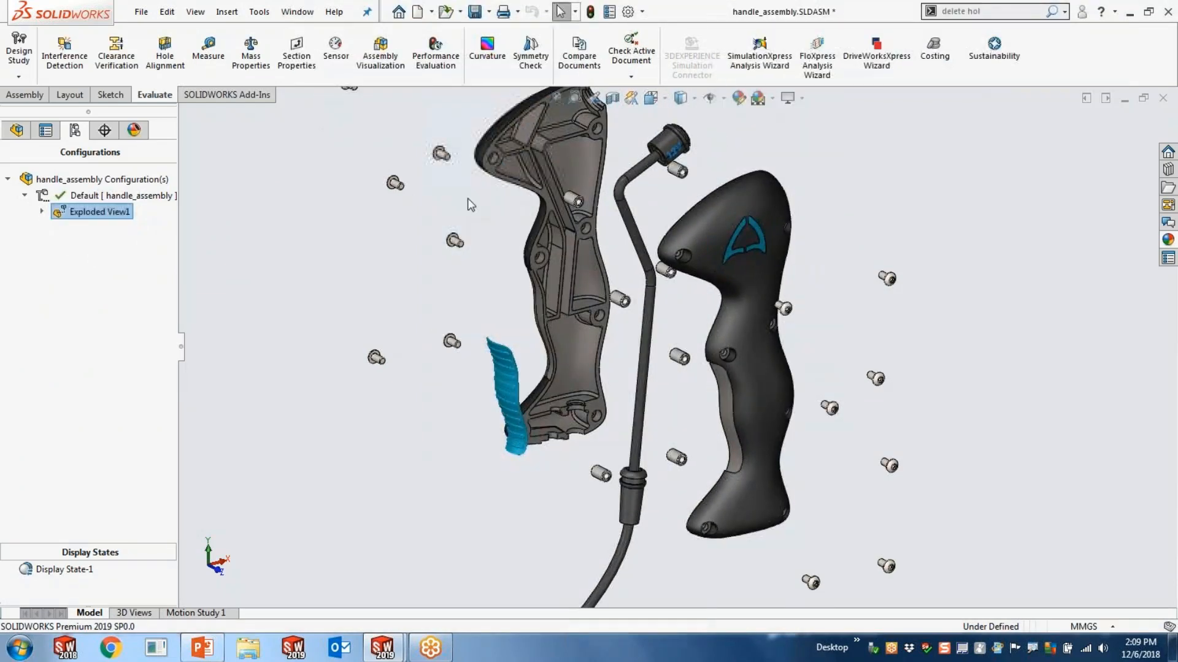
right_click(58, 215)
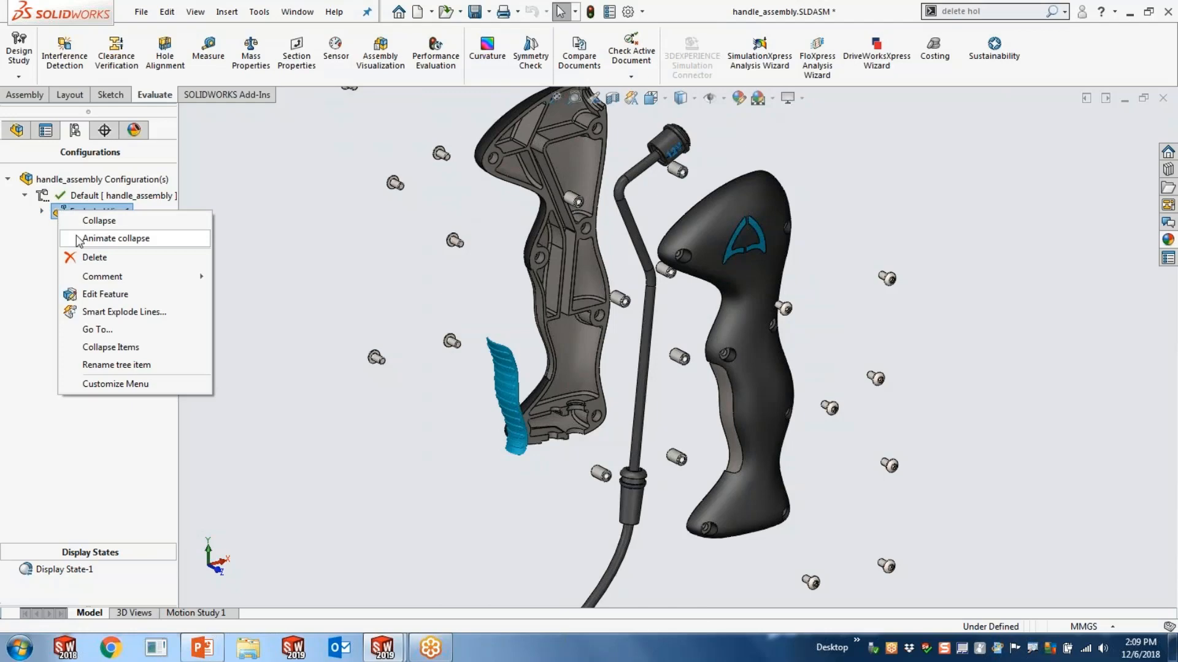
left_click(79, 220)
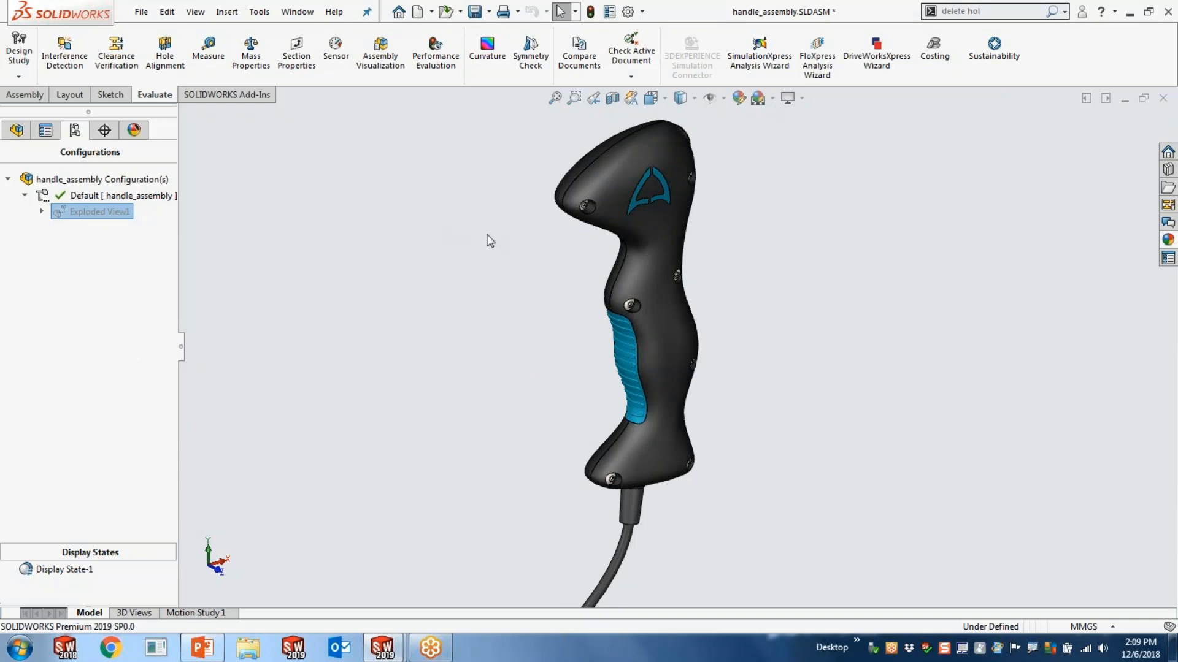
middle_click_drag(596, 233, 600, 230)
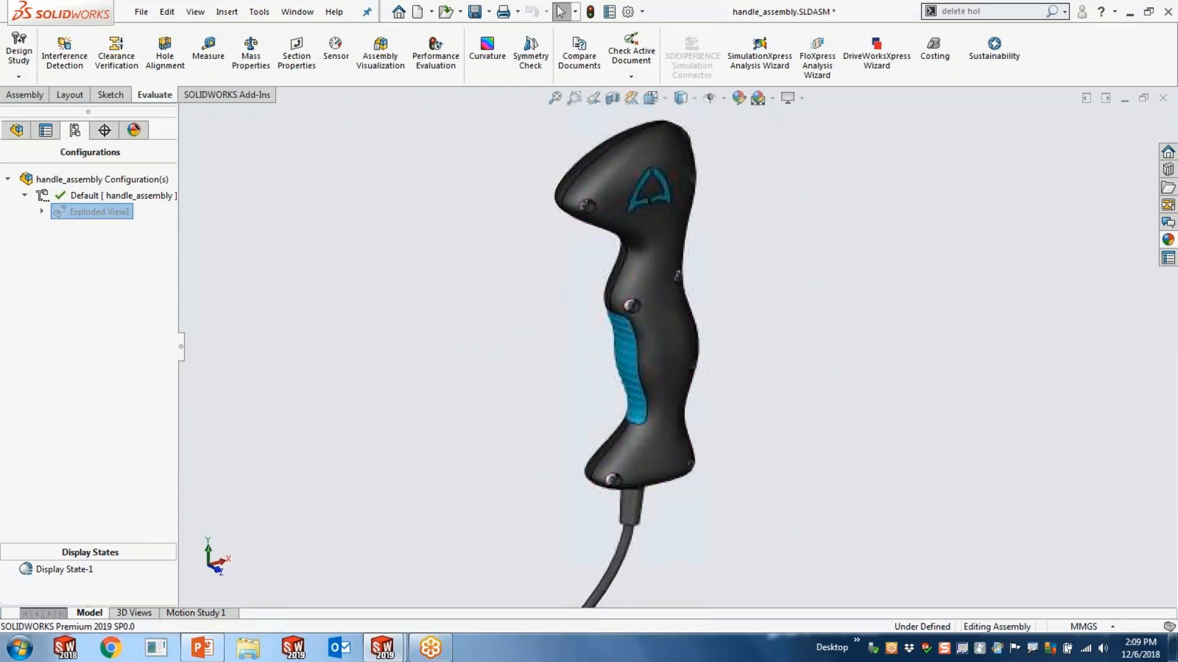
scroll(601, 230, "down", 1)
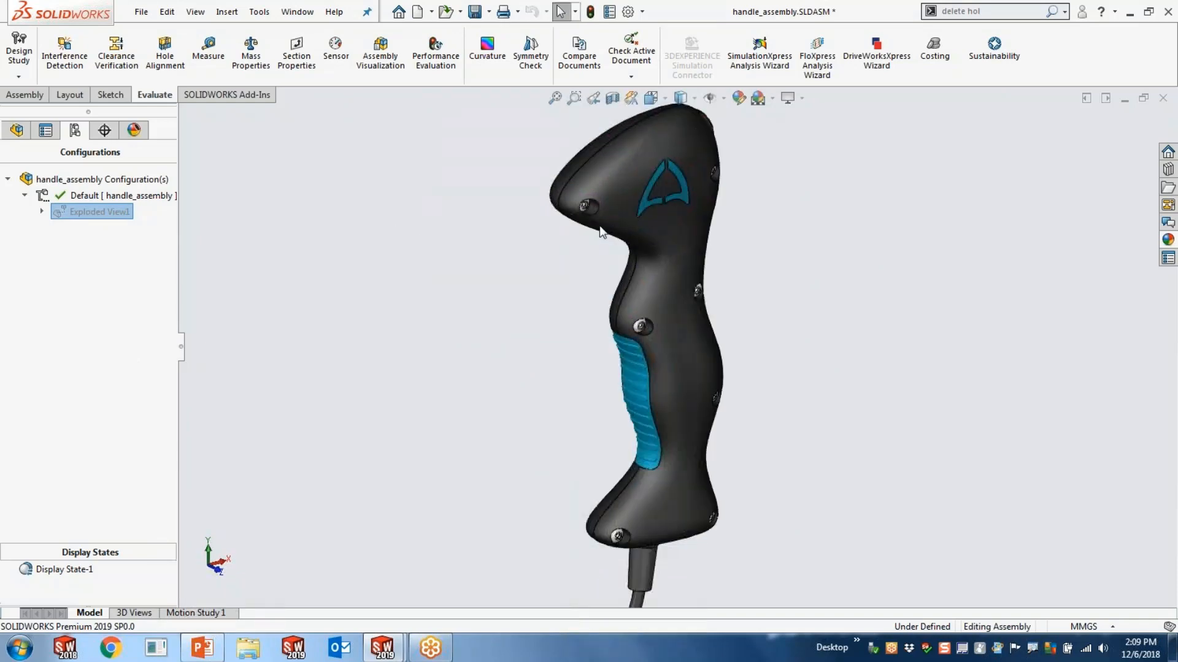
- Open the mesh file Scanned Handle.3MF from the Part Delighters folder
left_click(446, 11)
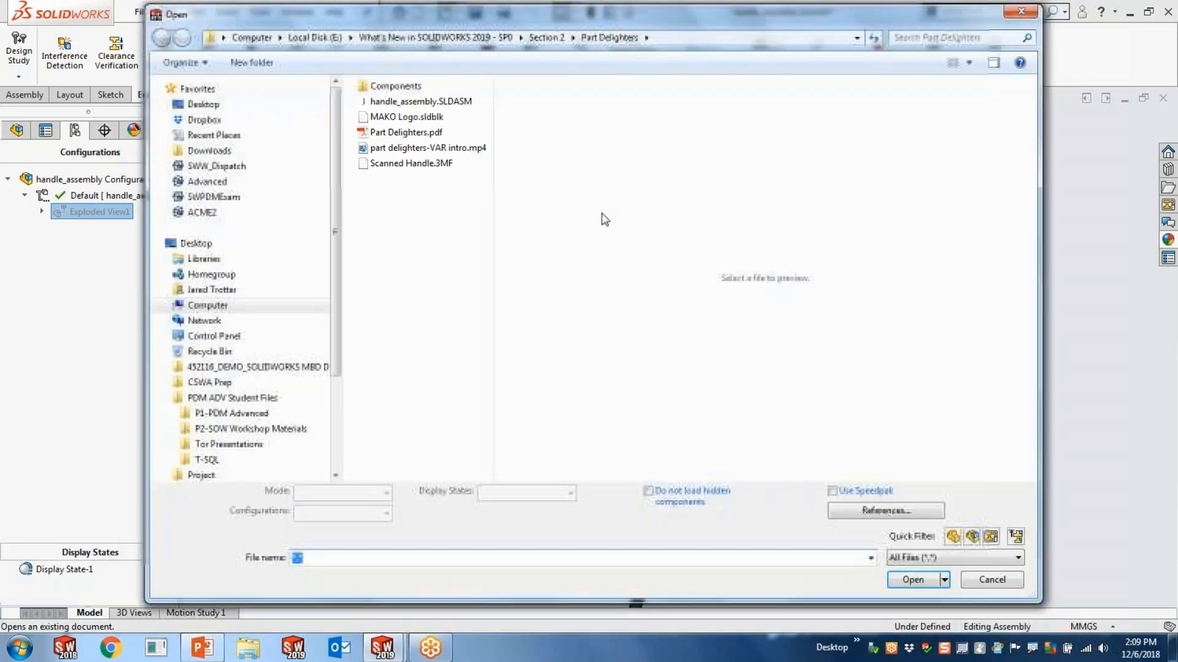
left_click(430, 161)
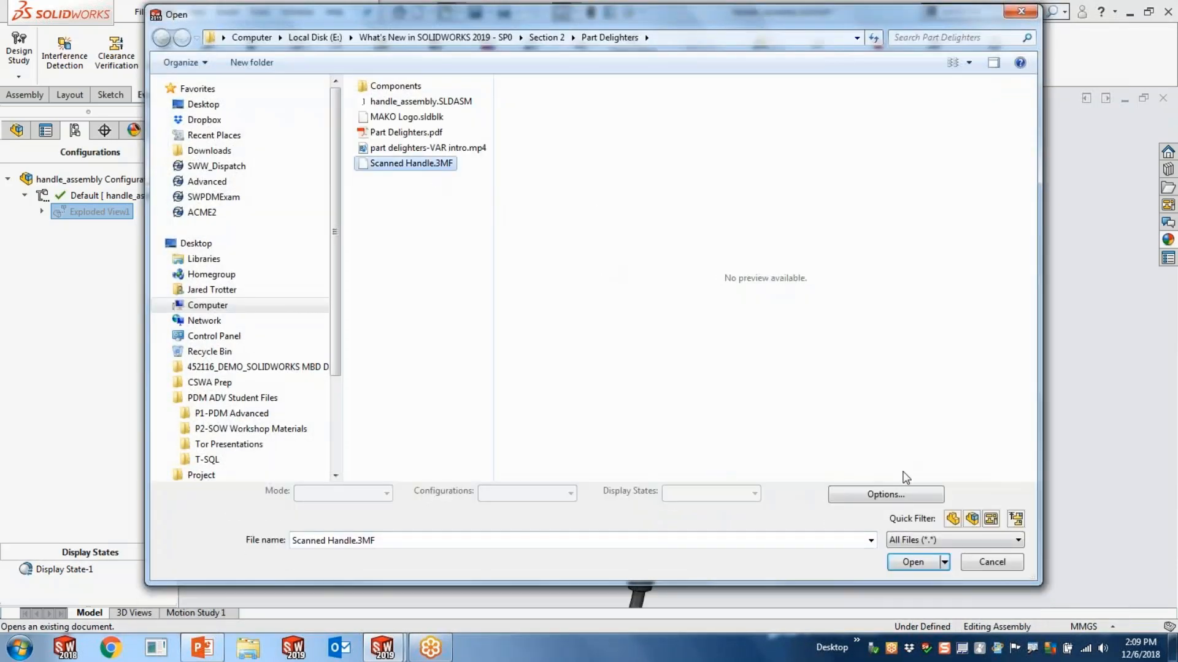
left_click(901, 565)
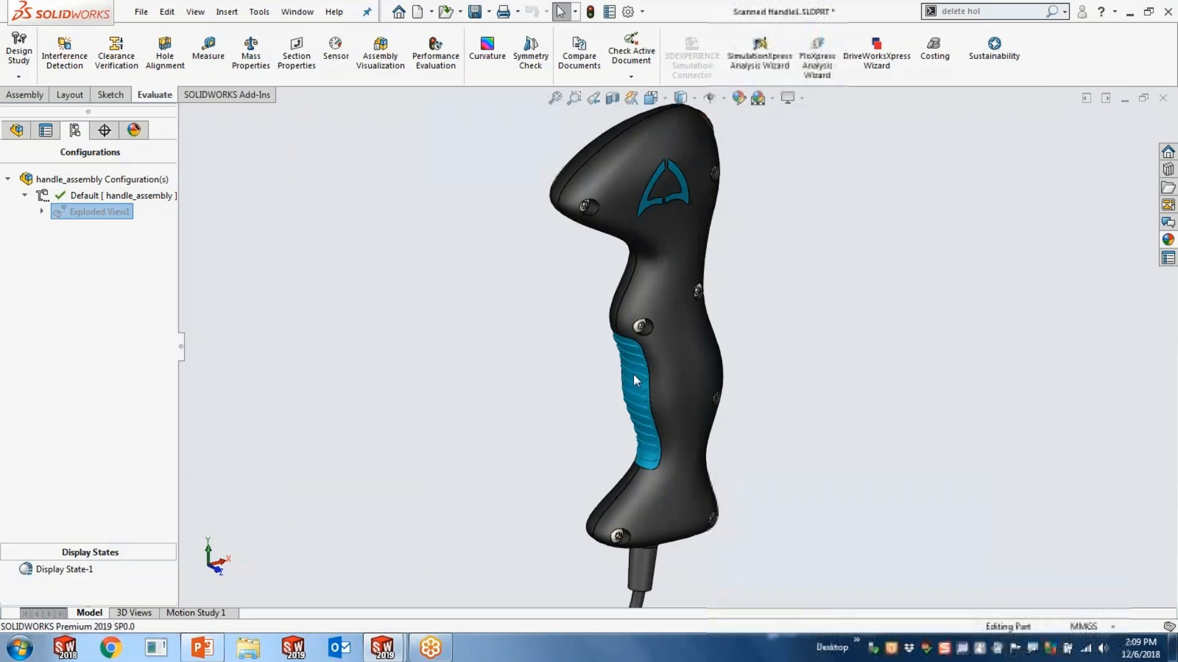
middle_click_drag(508, 362, 577, 338)
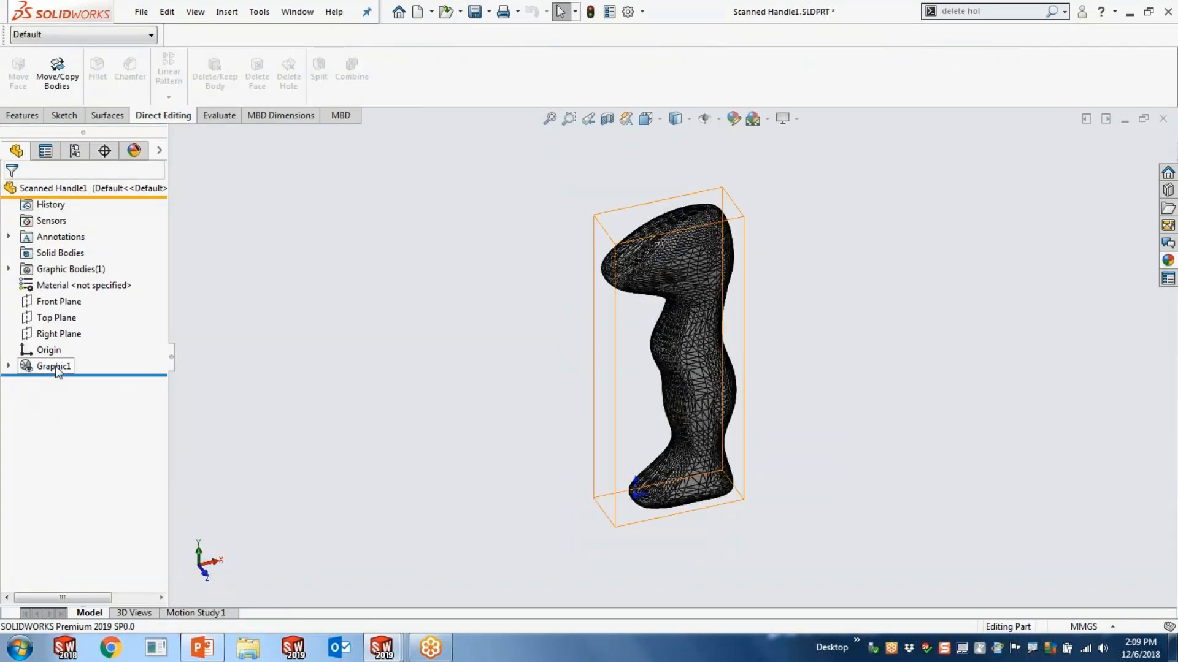
- Display the scanned handle mesh shaded without edges and start a Slicing operation from the Top Plane
left_click(676, 118)
left_click(675, 167)
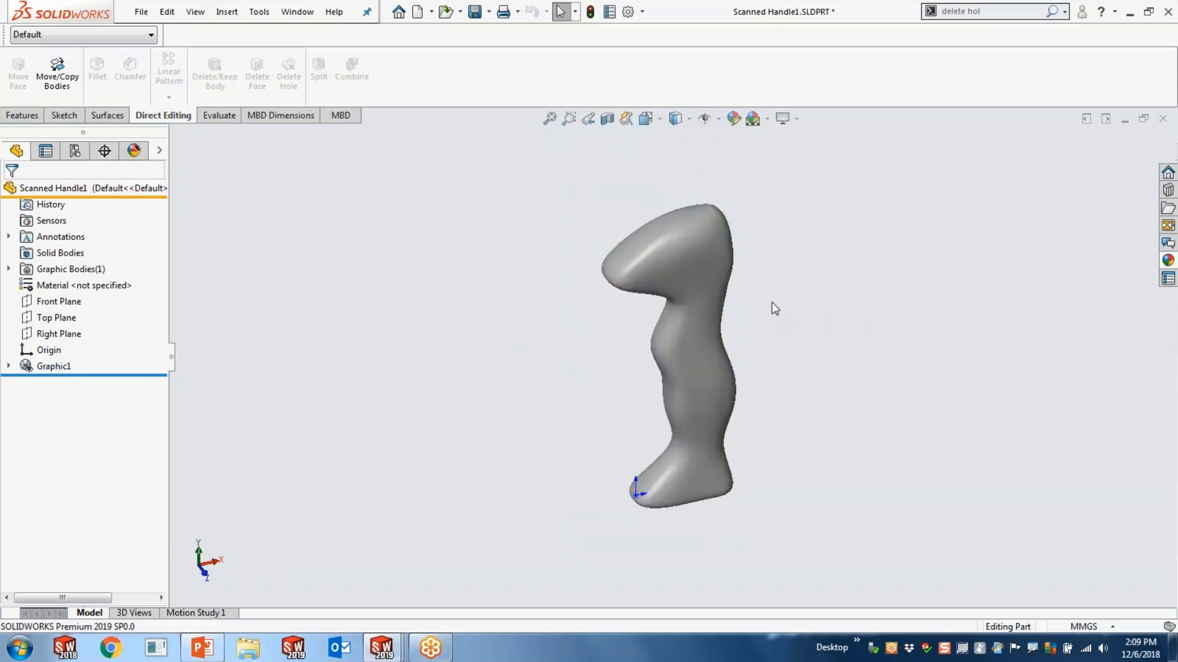
left_click(36, 121)
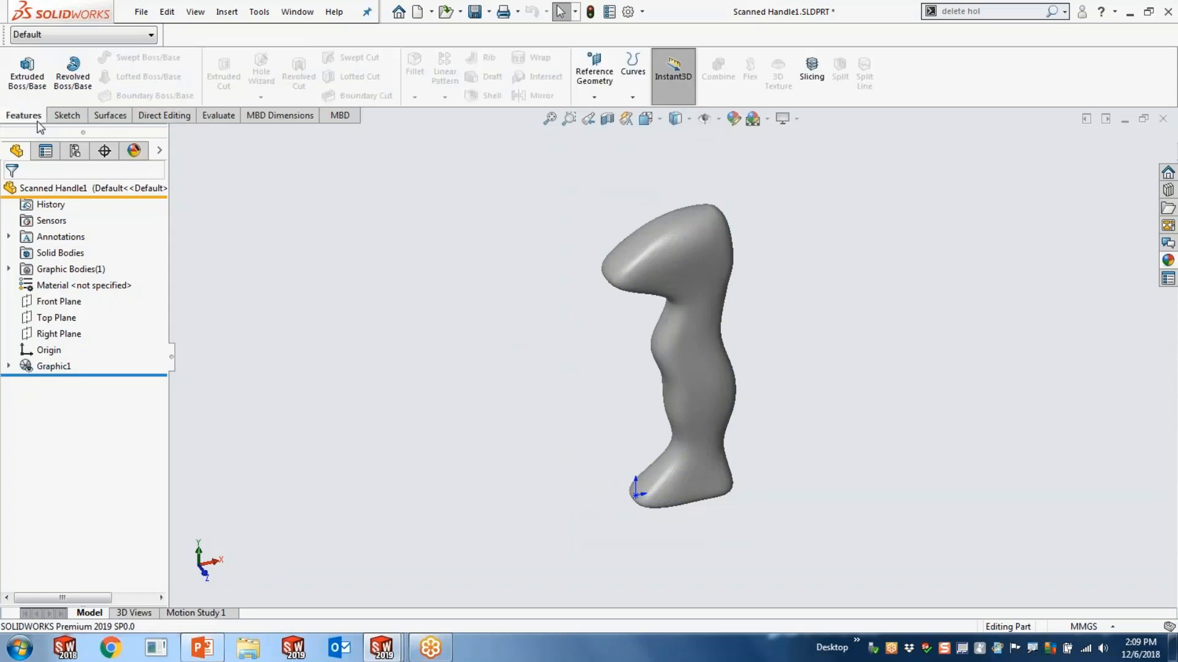
left_click(55, 319)
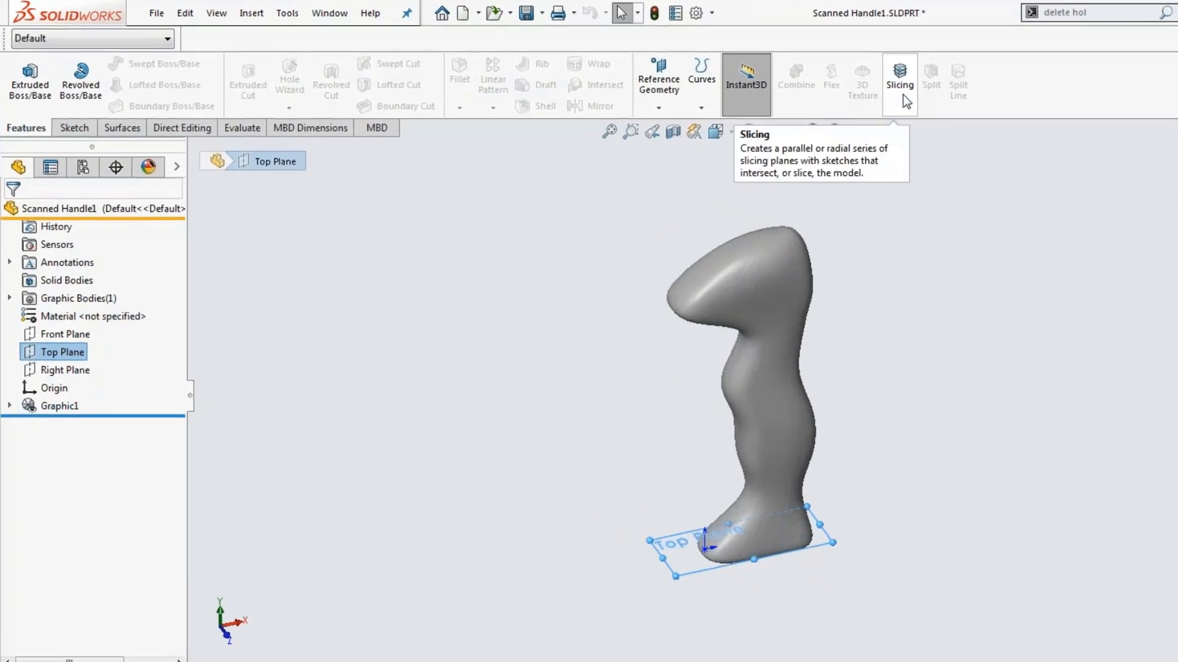
left_click(903, 96)
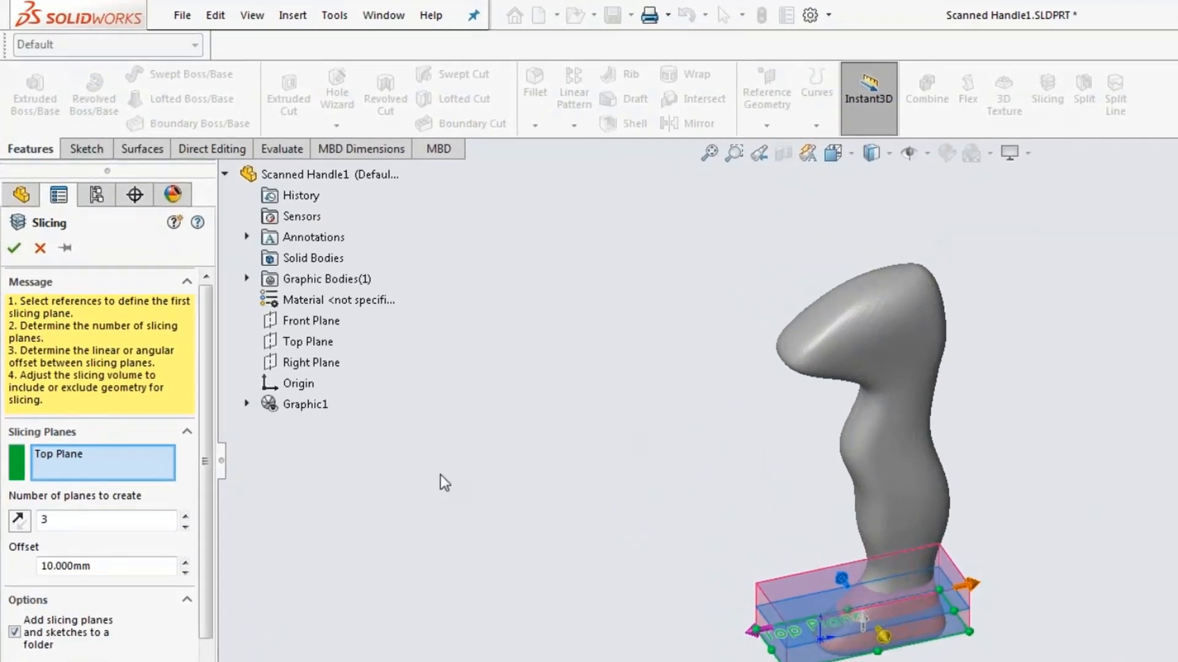
- Set the number of slicing planes to 8, widen their offset to span the handle, and create the slices
left_click(186, 517)
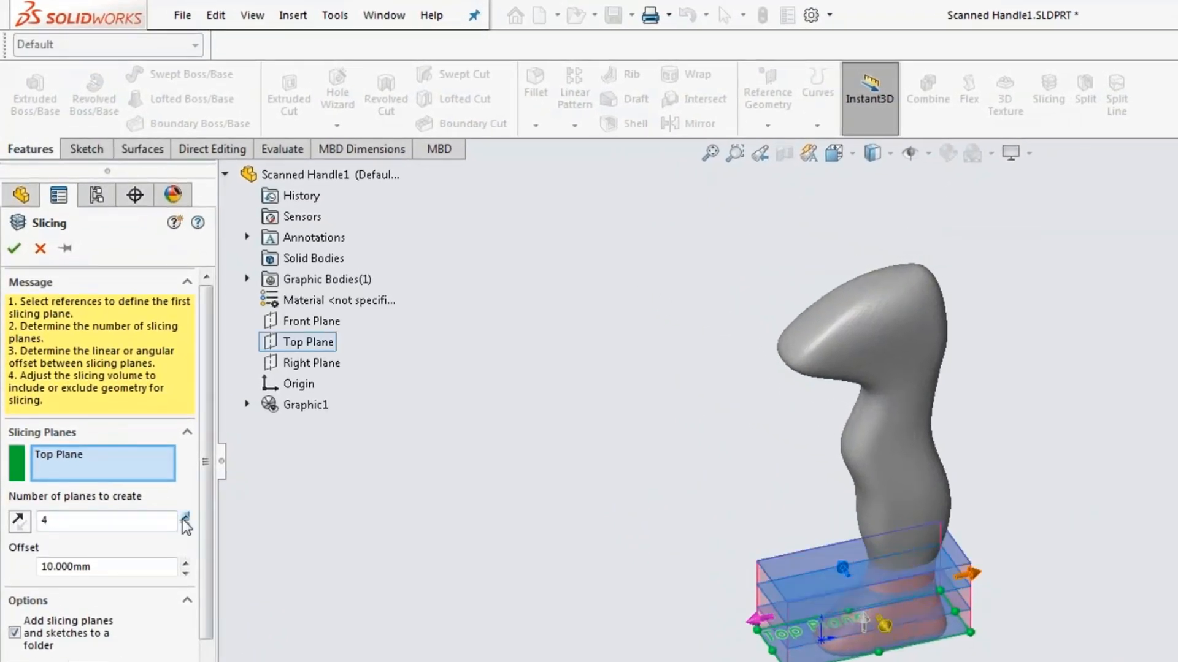
left_click(185, 517)
left_click_drag(80, 525, 24, 524)
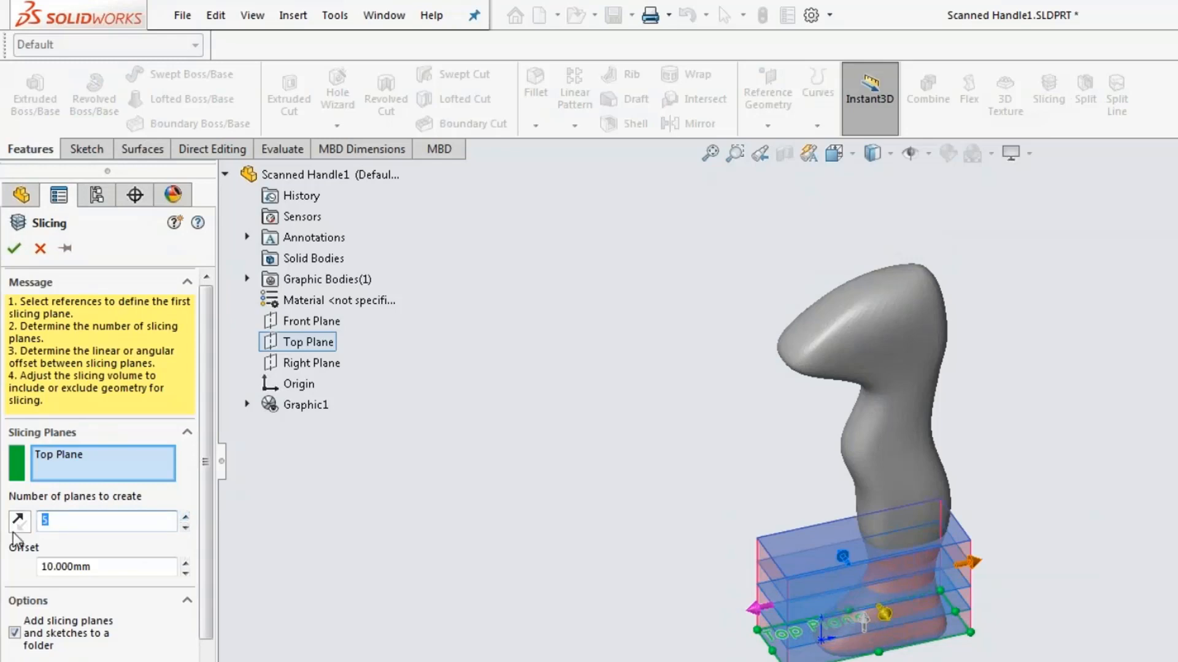
type("8")
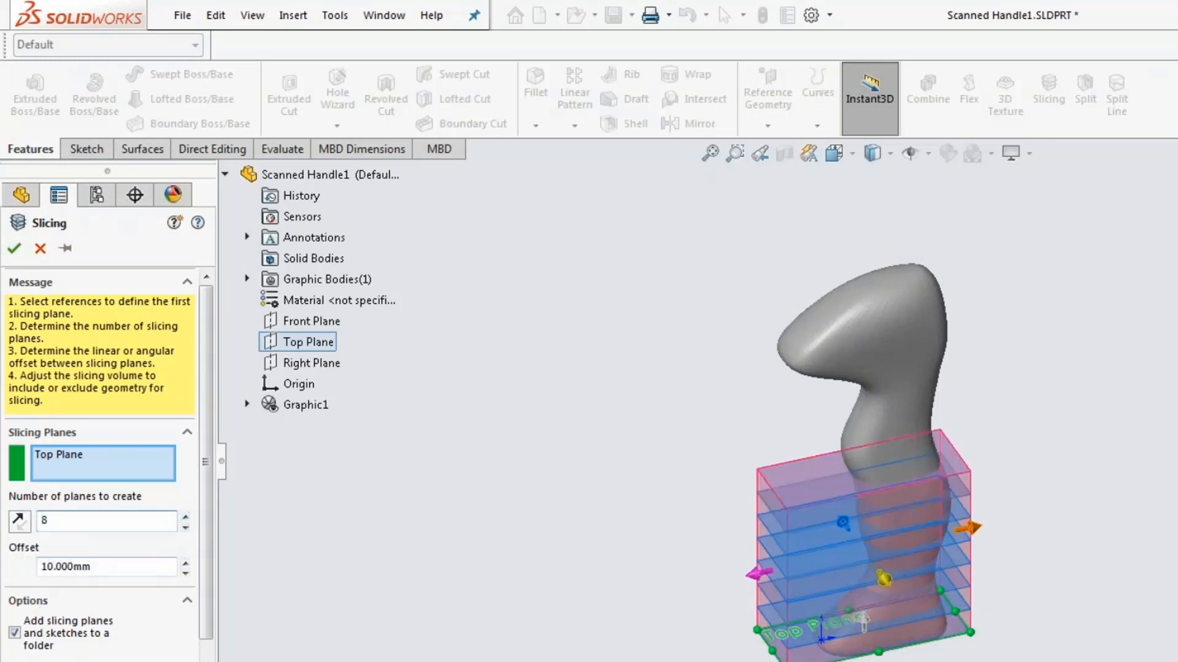
type("2")
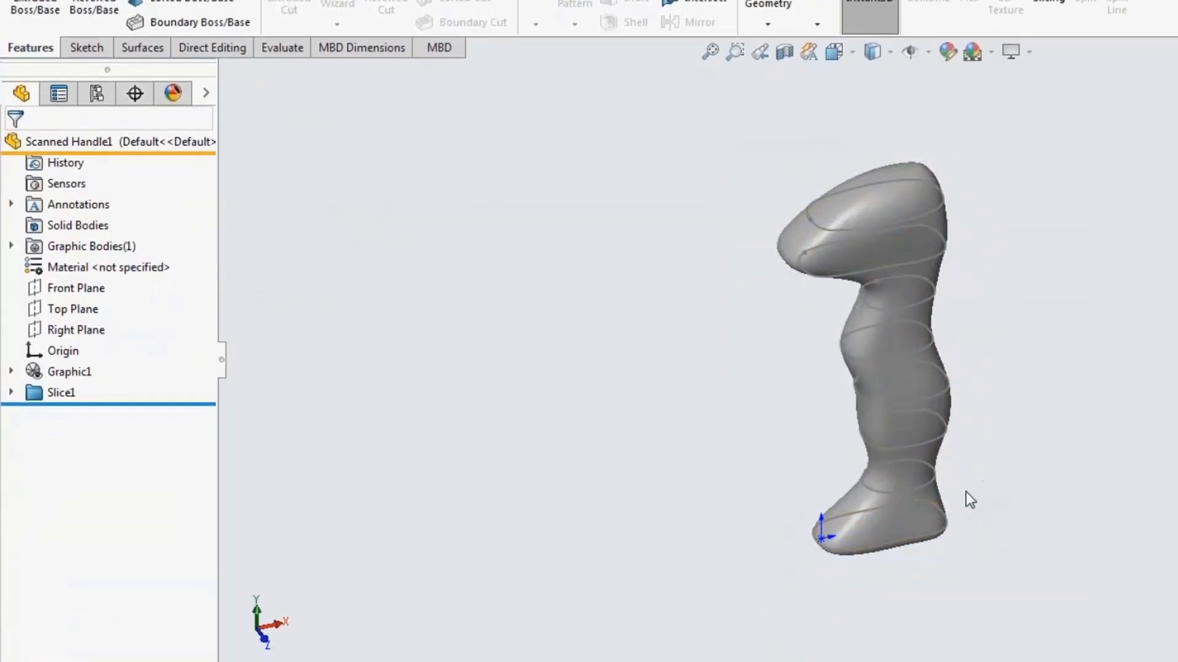
- Examine the slice curves on the handle and the planes and sketches stored in the Slice1 folder
scroll(965, 540, "down", 2)
scroll(861, 356, "up", 1)
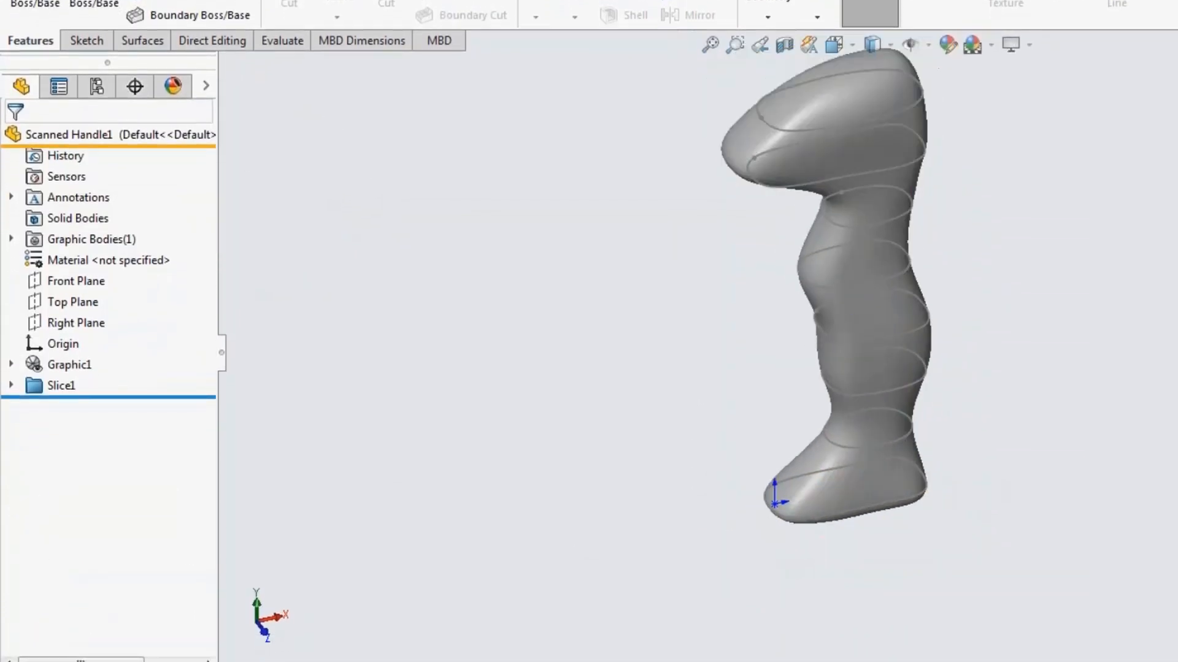
scroll(867, 123, "up", 1)
scroll(868, 119, "down", 1)
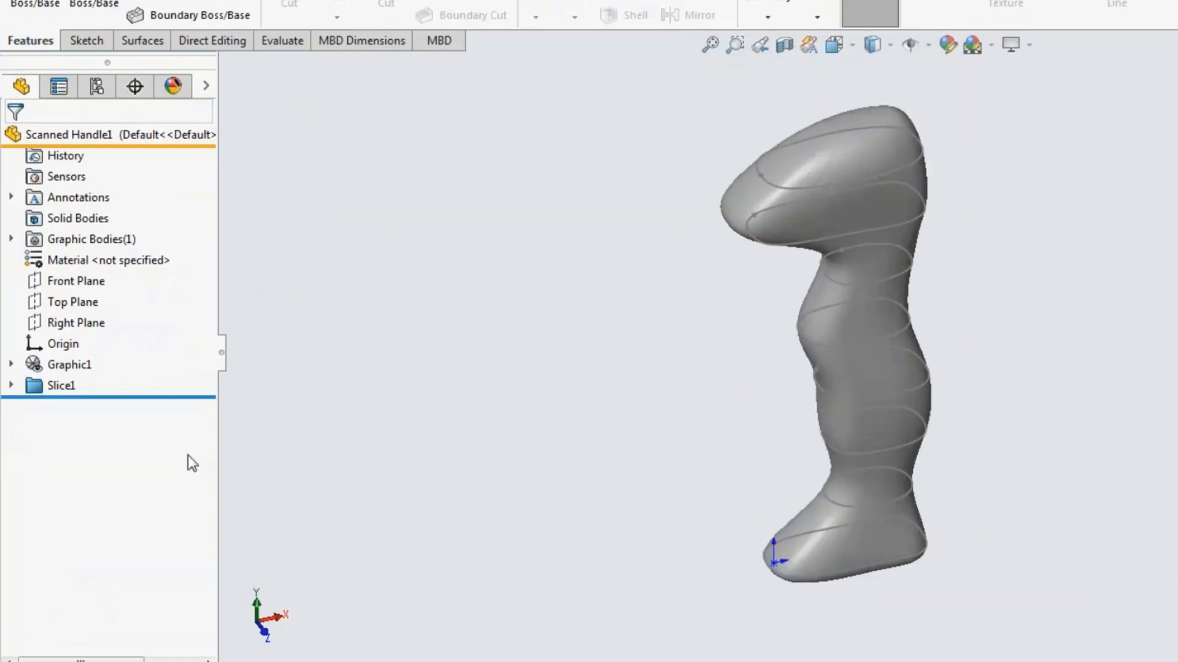
left_click(11, 384)
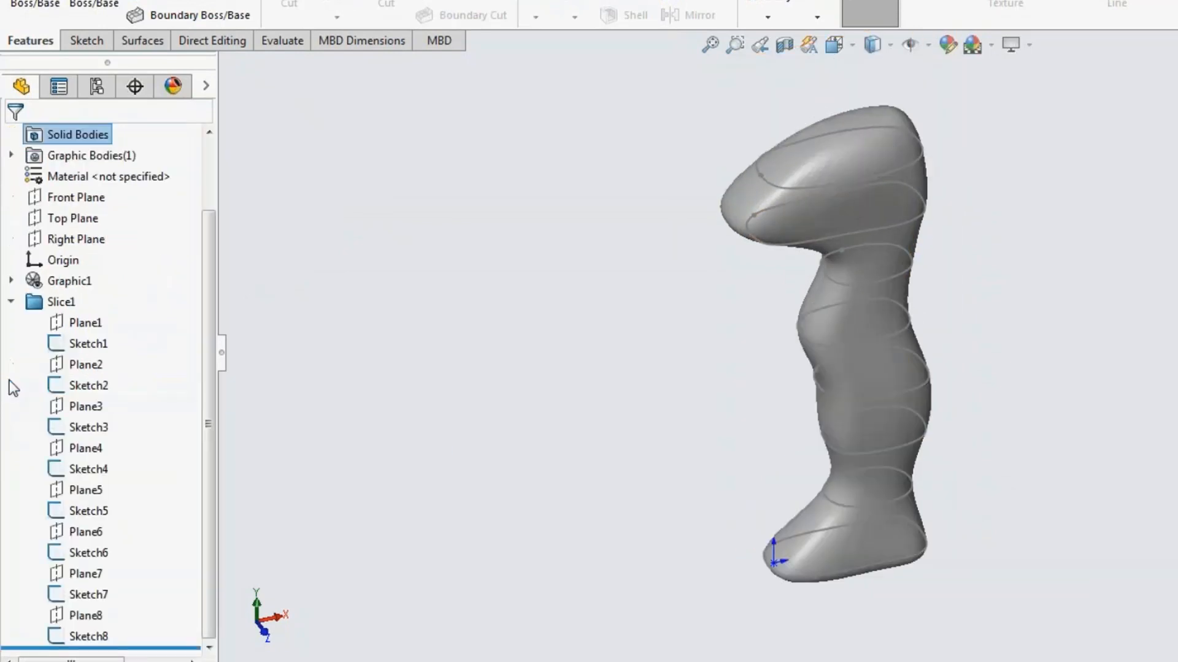
left_click(65, 322)
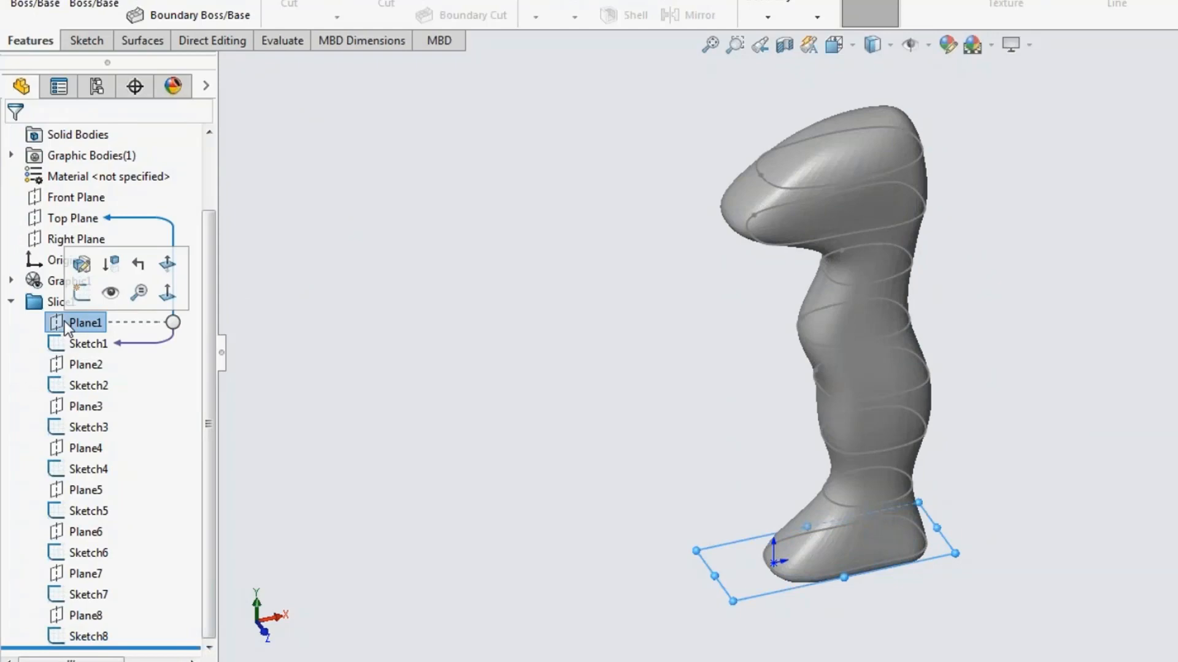
left_click(67, 345)
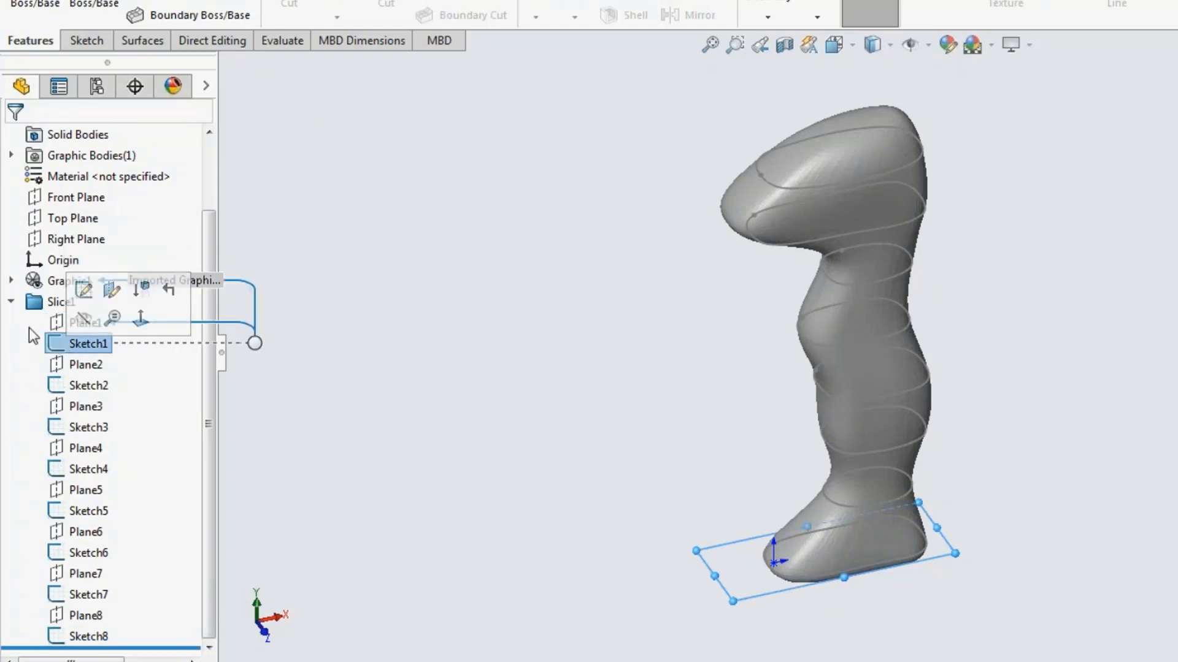
left_click(10, 301)
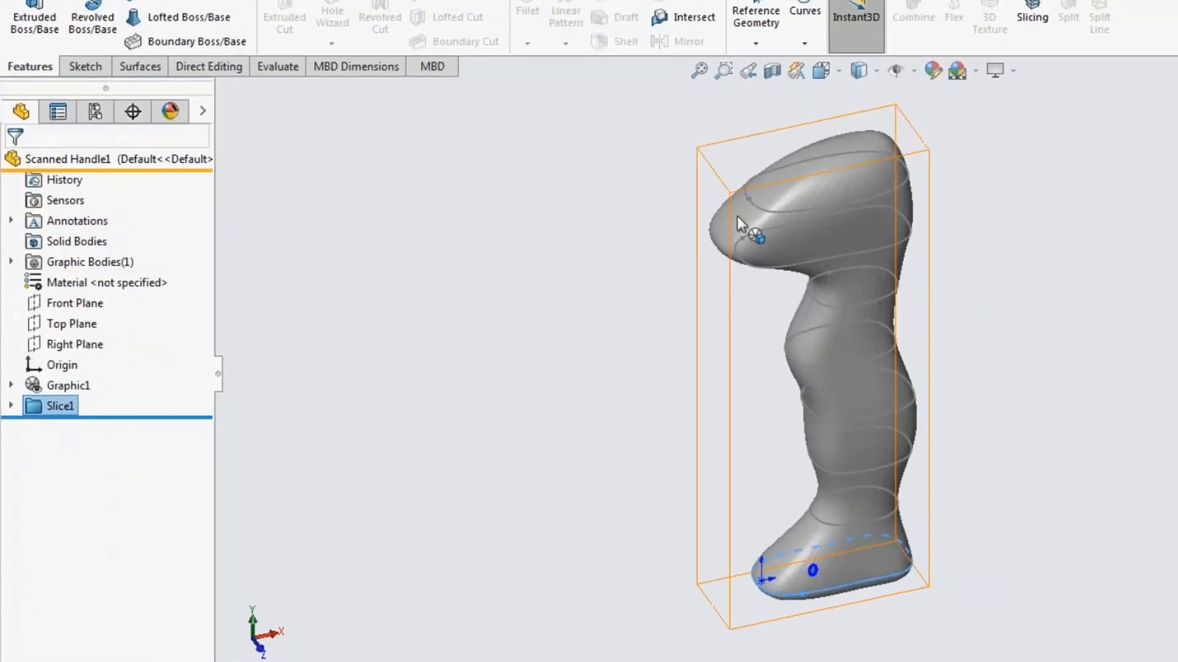
- Hide the scanned handle's graphic mesh body so only the slice sketches are shown
left_click(737, 216)
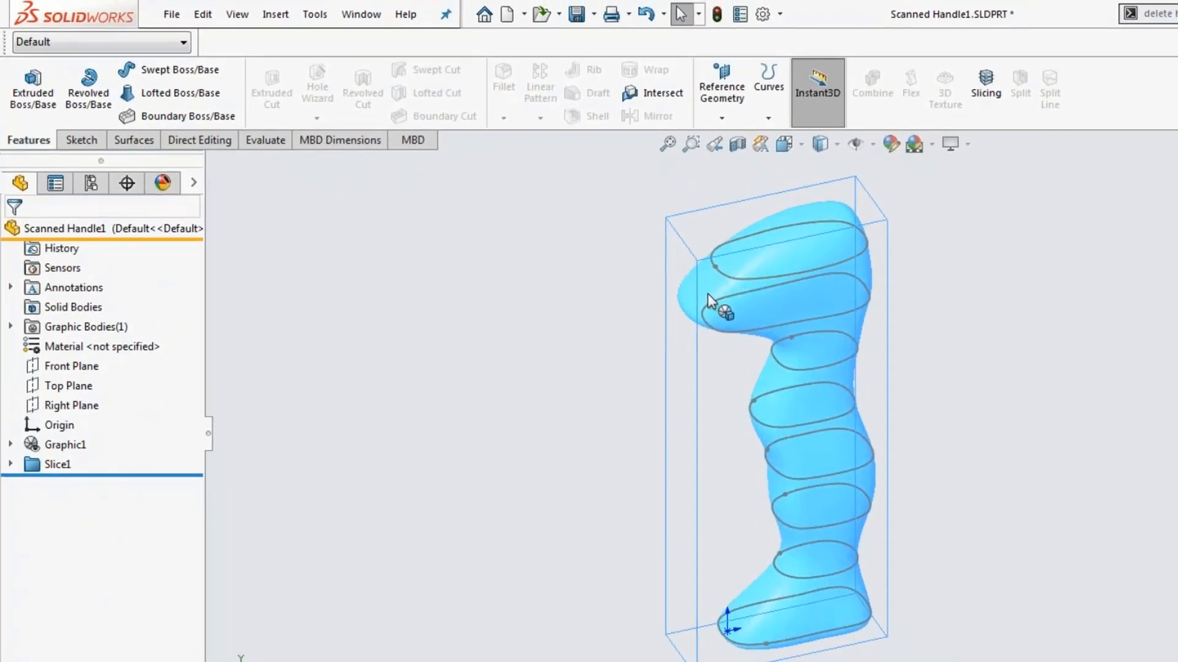
right_click(708, 295)
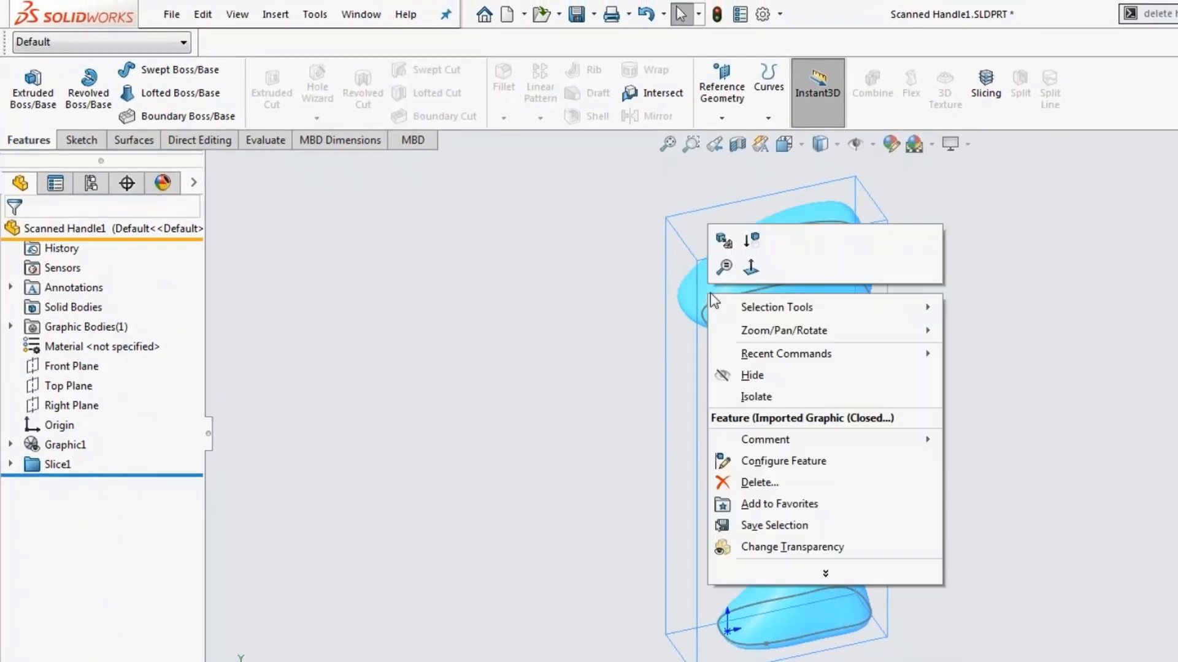
left_click(723, 375)
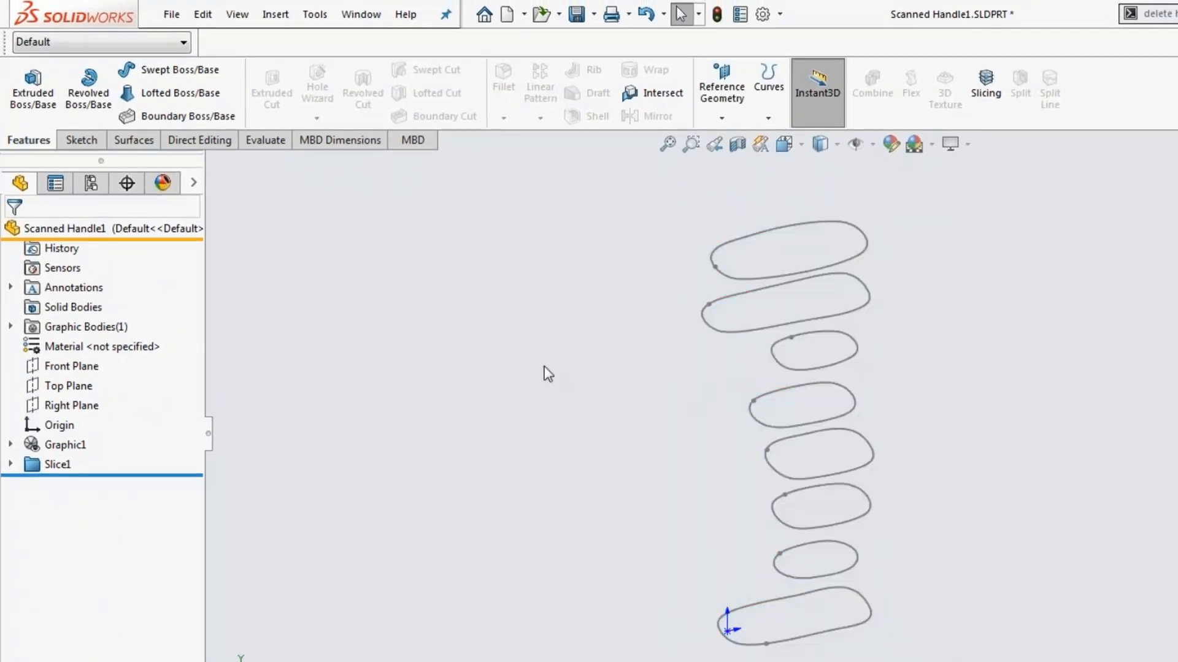
- Create a lofted surface through the eight slice profiles, Sketch1 to Sketch8, from the handle's base upward
left_click(121, 141)
left_click(167, 98)
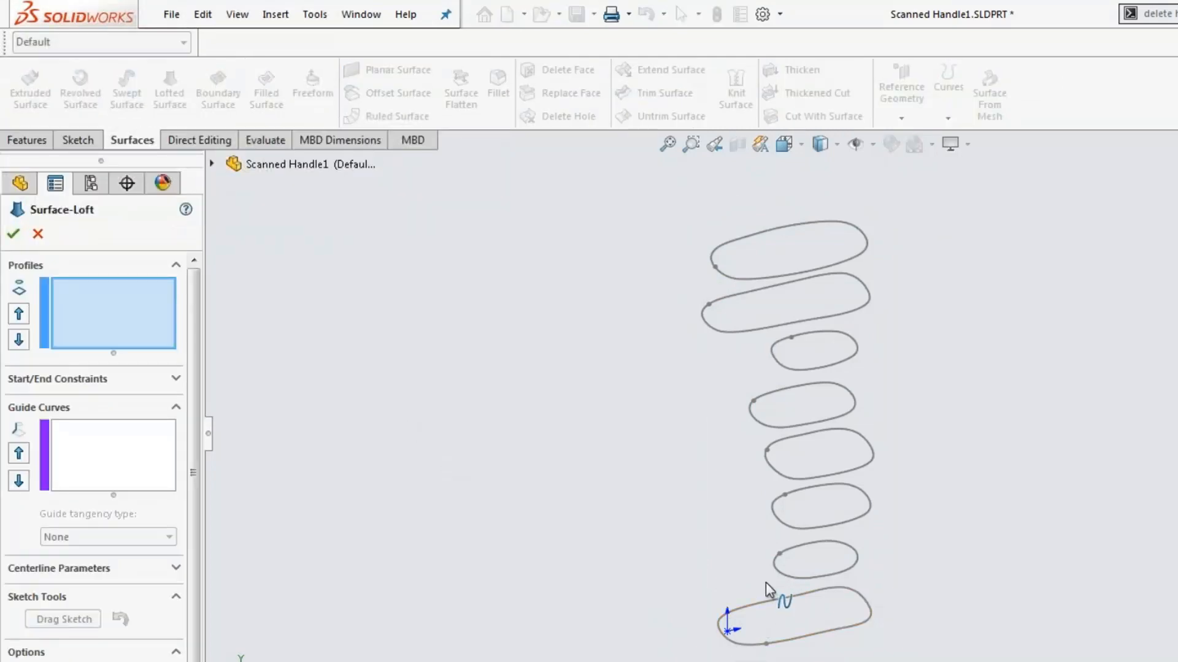
left_click(772, 597)
left_click(784, 577)
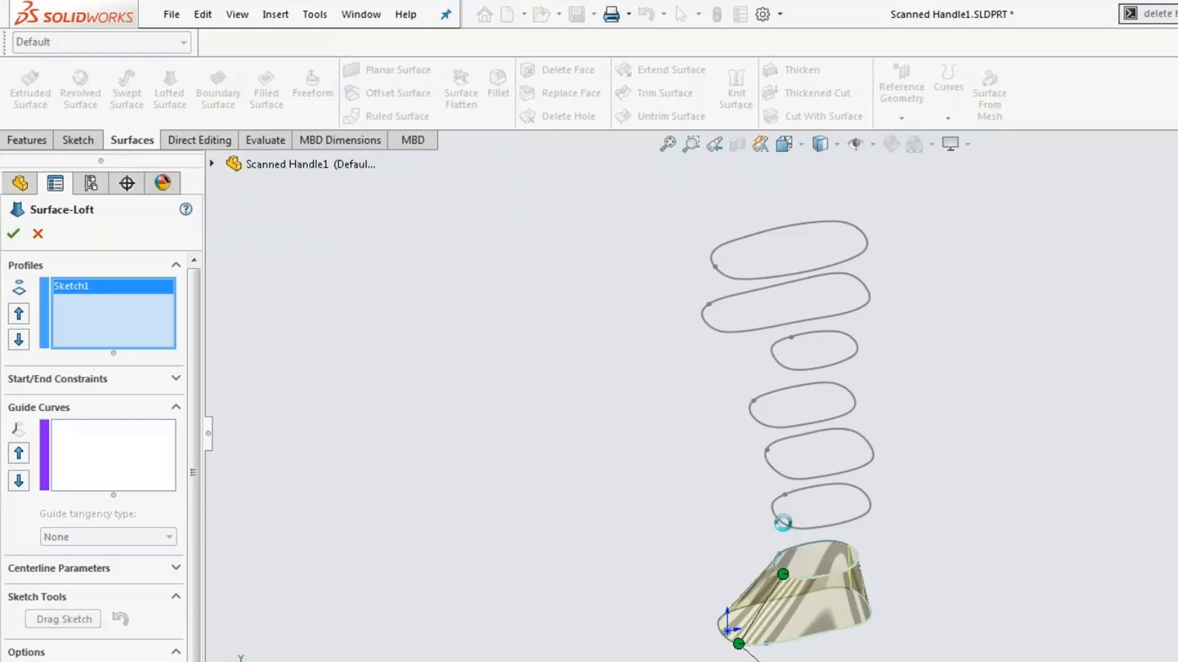
left_click(771, 499)
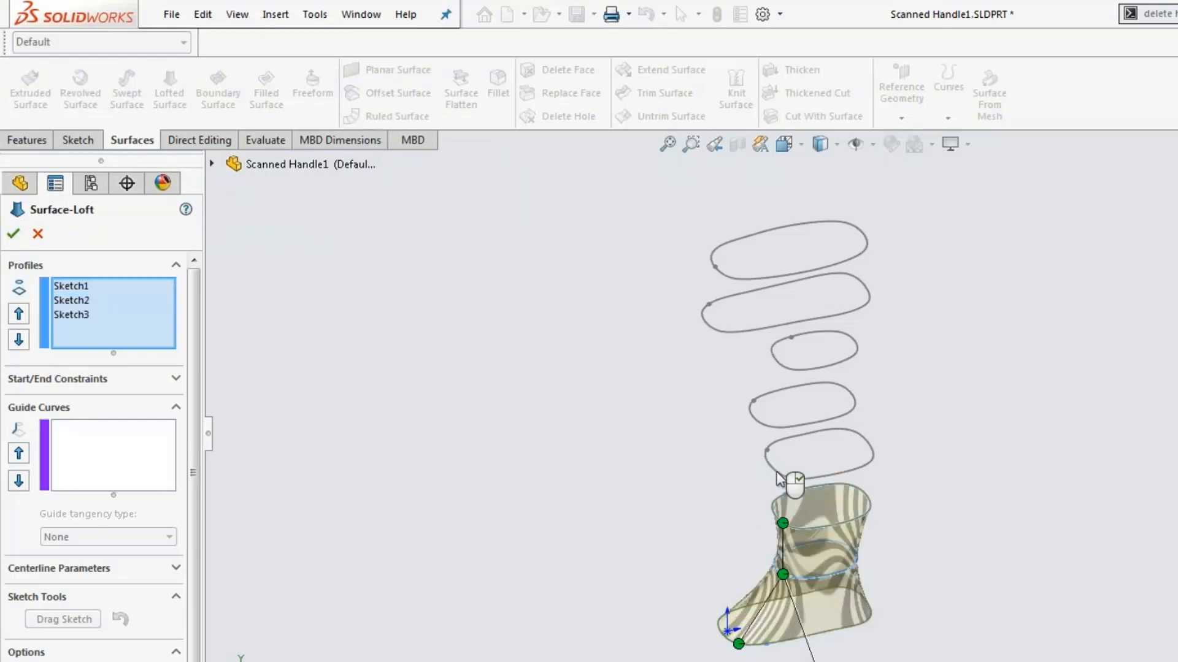
left_click(770, 430)
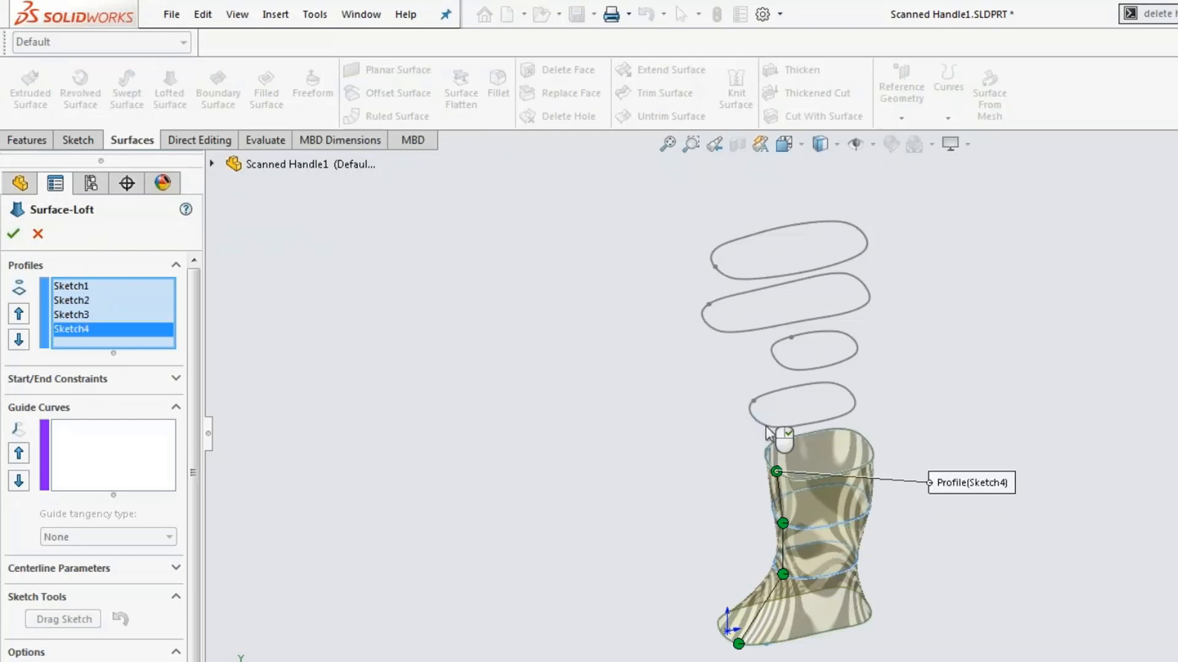
left_click(785, 368)
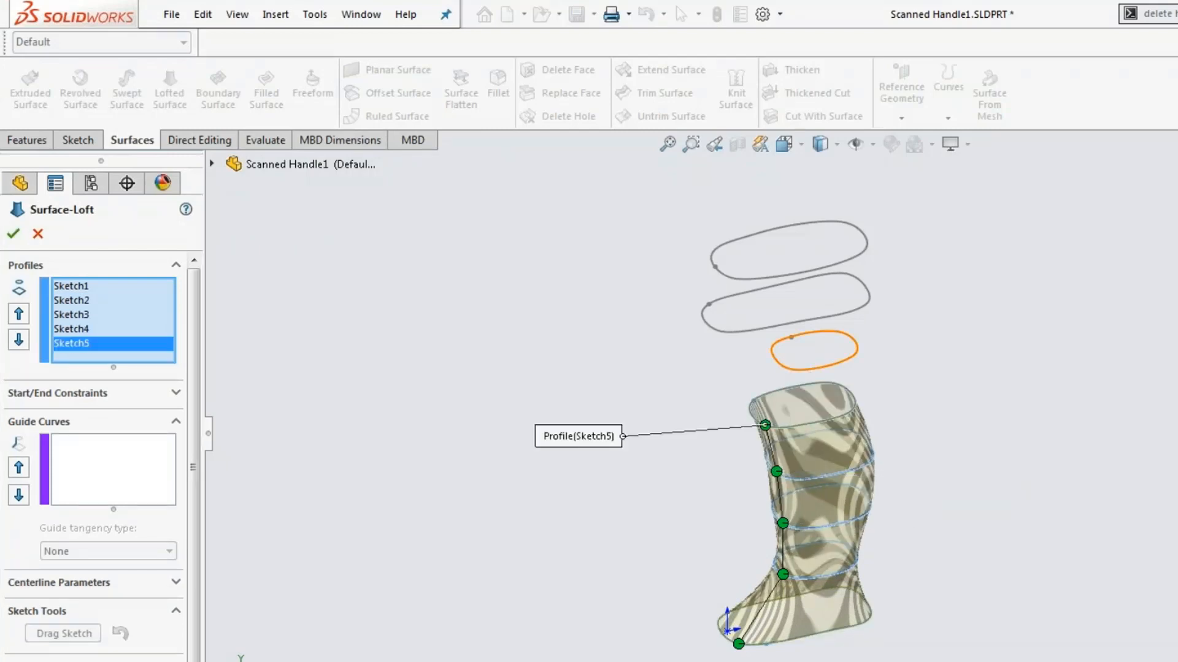
left_click(721, 338)
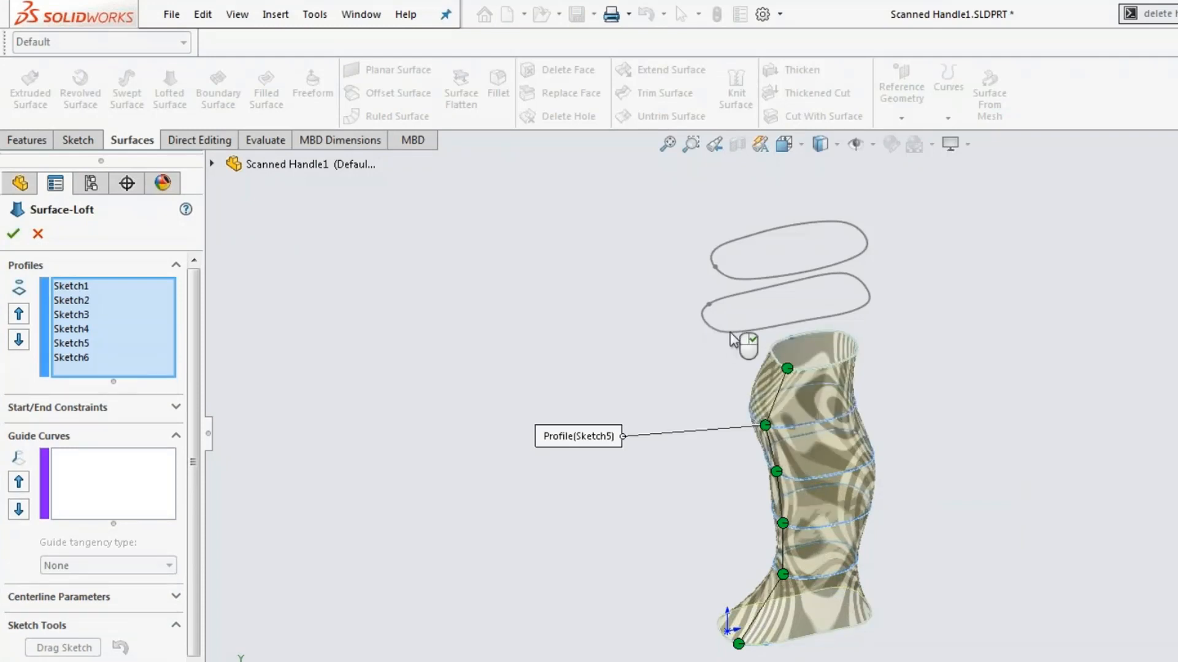
left_click(727, 332)
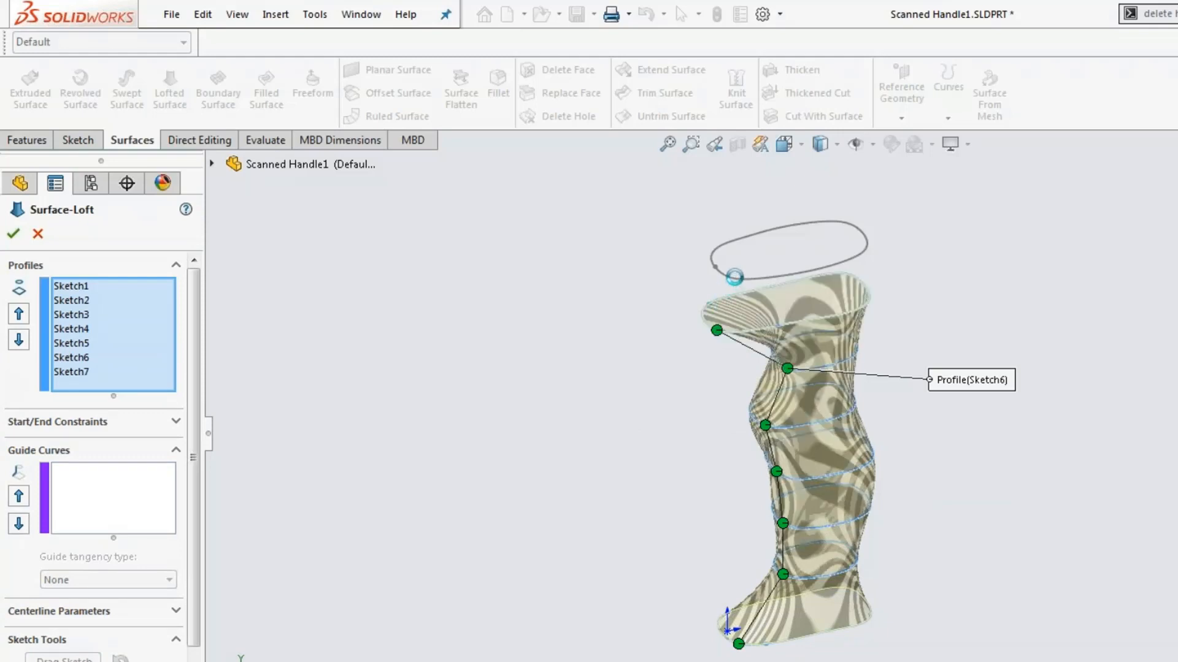
left_click(735, 281)
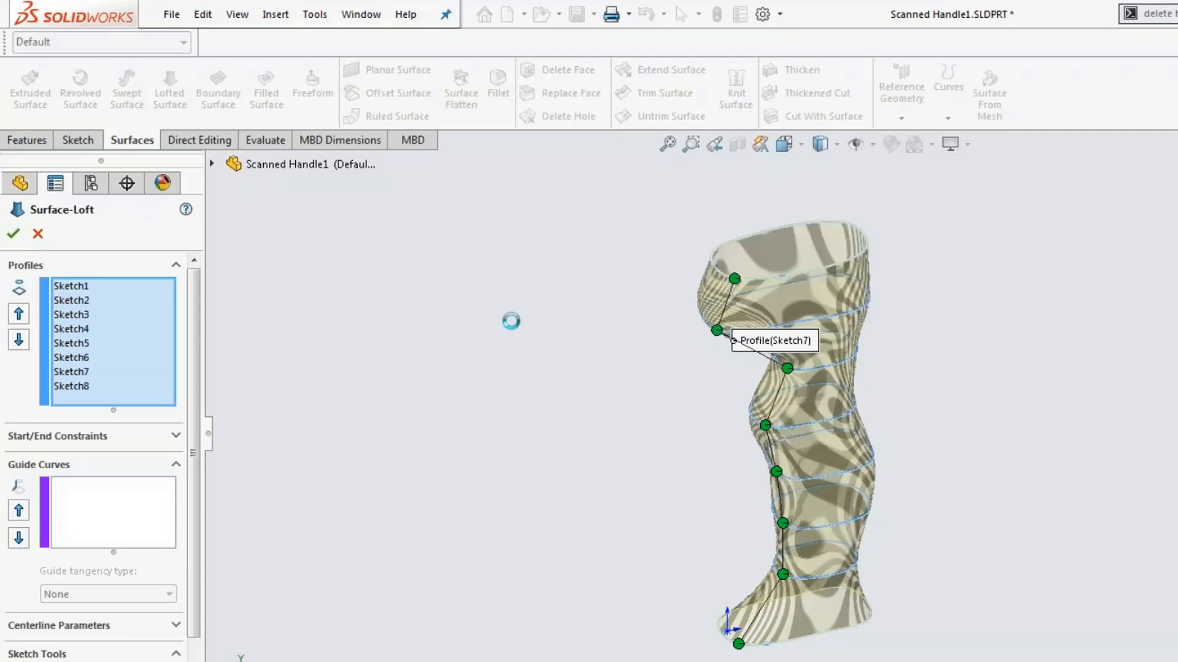
left_click(14, 238)
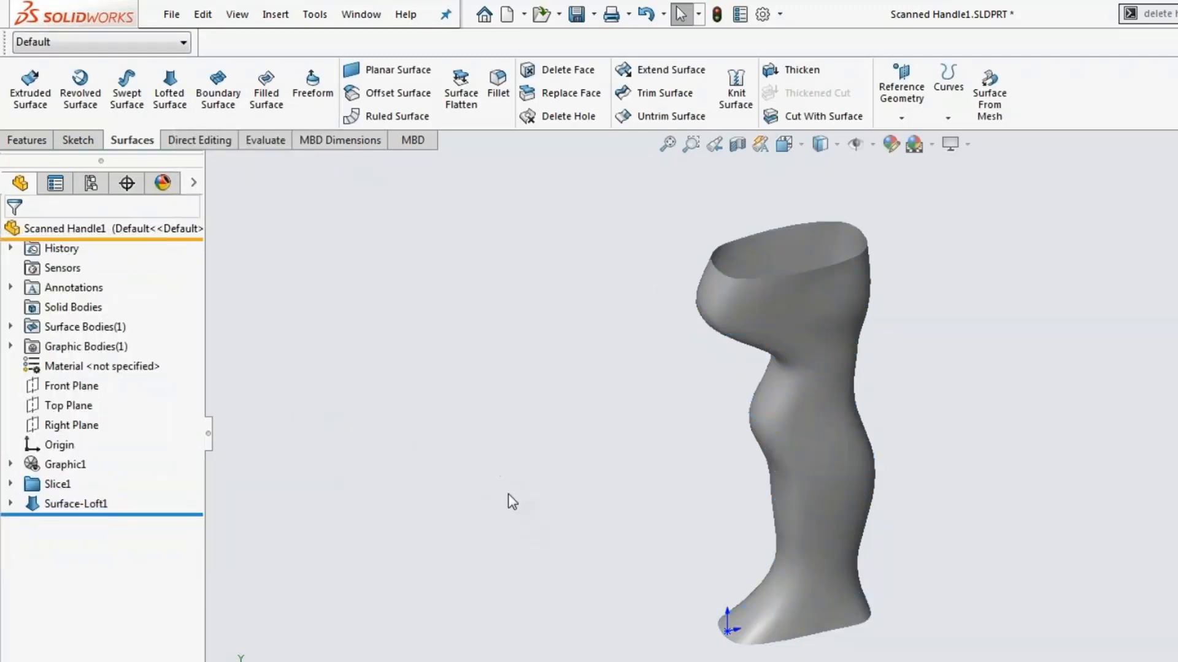
- Split the lofted handle surface with the Front Plane and keep both resulting bodies
middle_click_drag(512, 501, 521, 490)
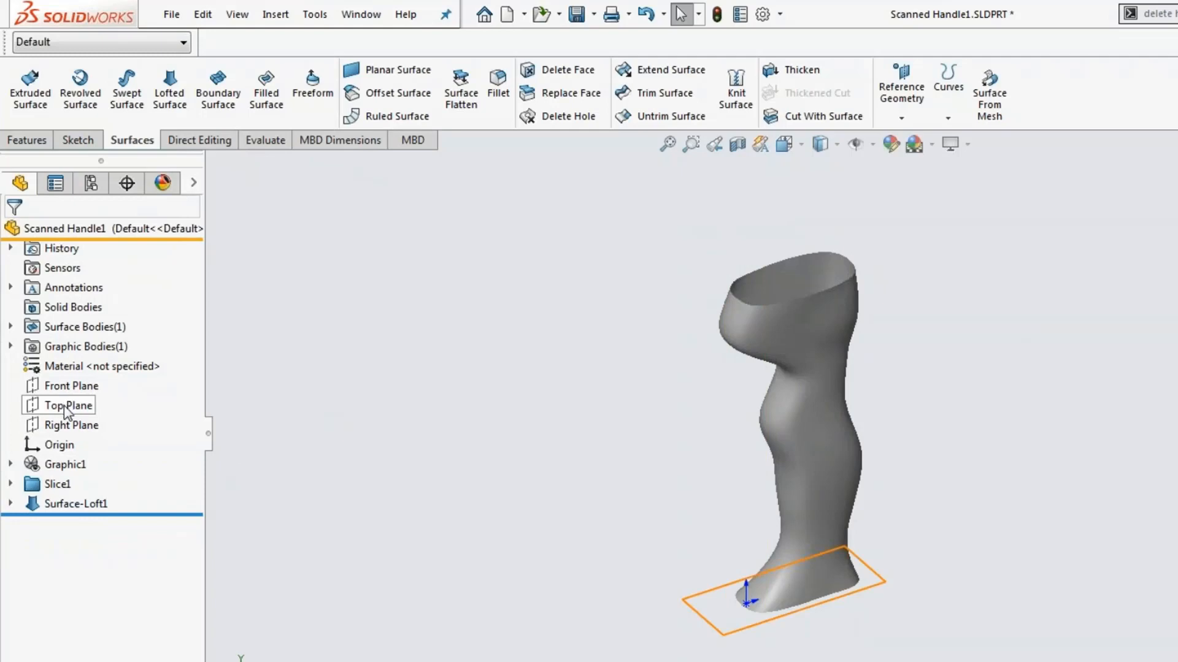
left_click(68, 385)
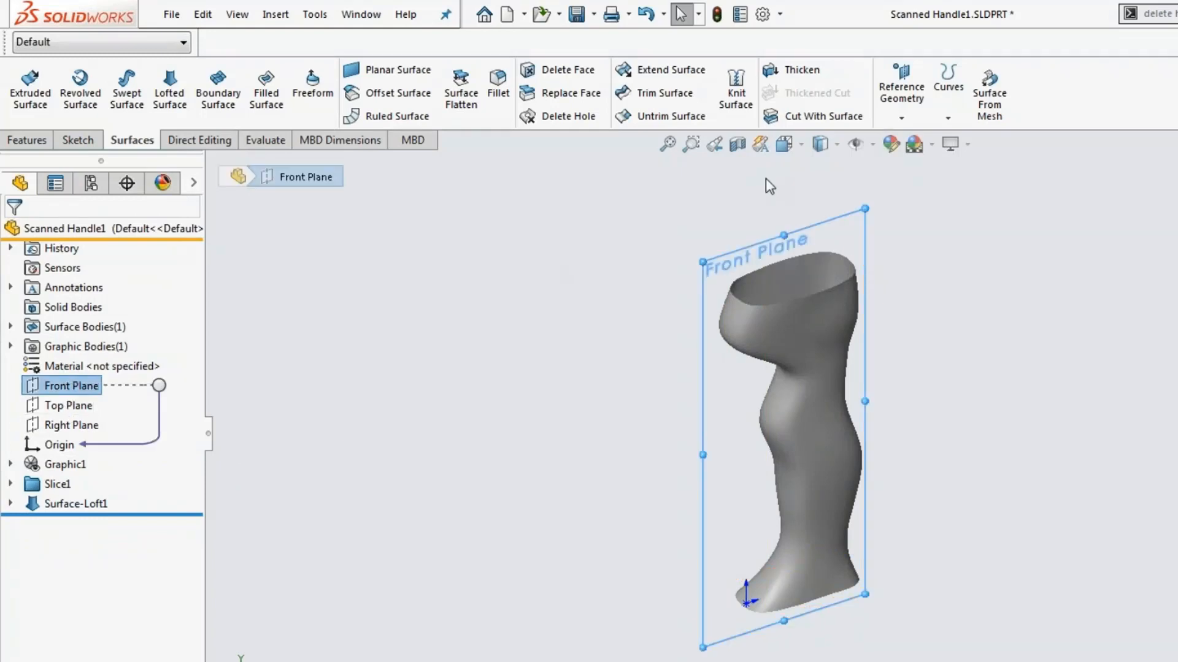
left_click(43, 143)
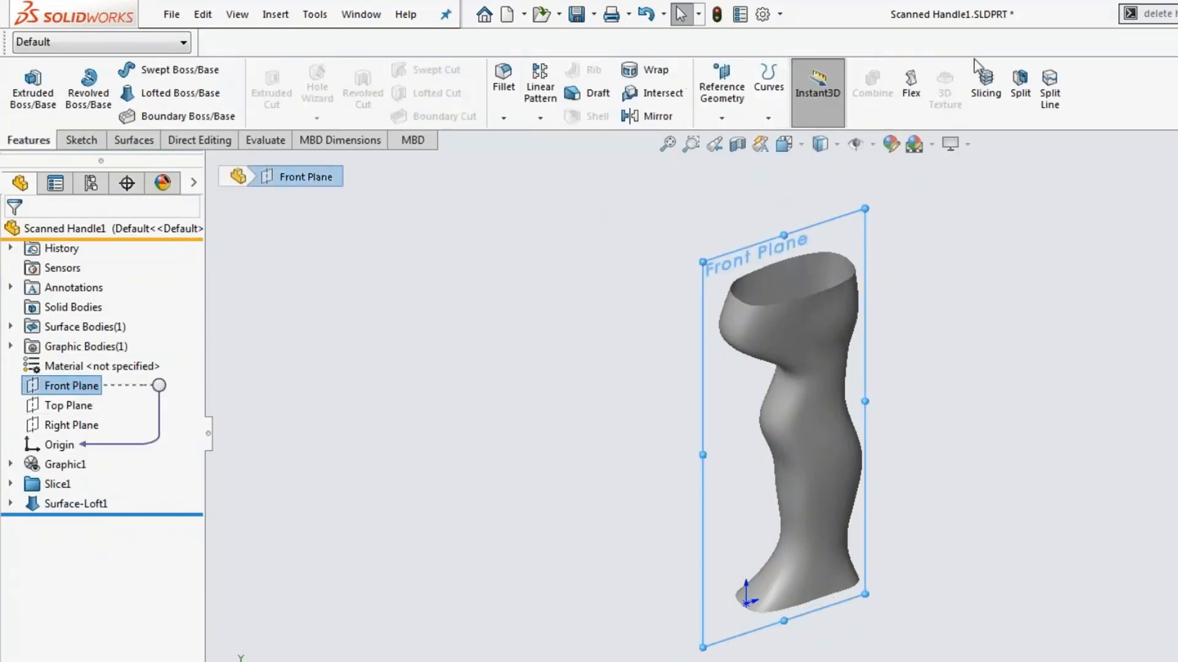
left_click(1020, 92)
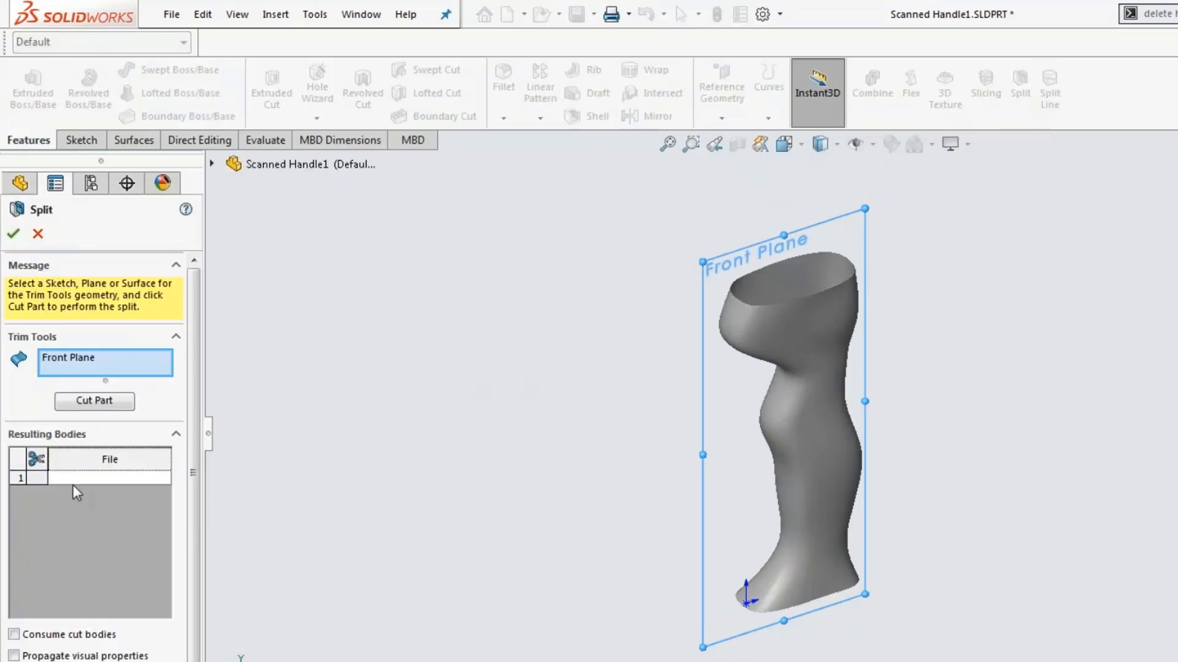
left_click(95, 401)
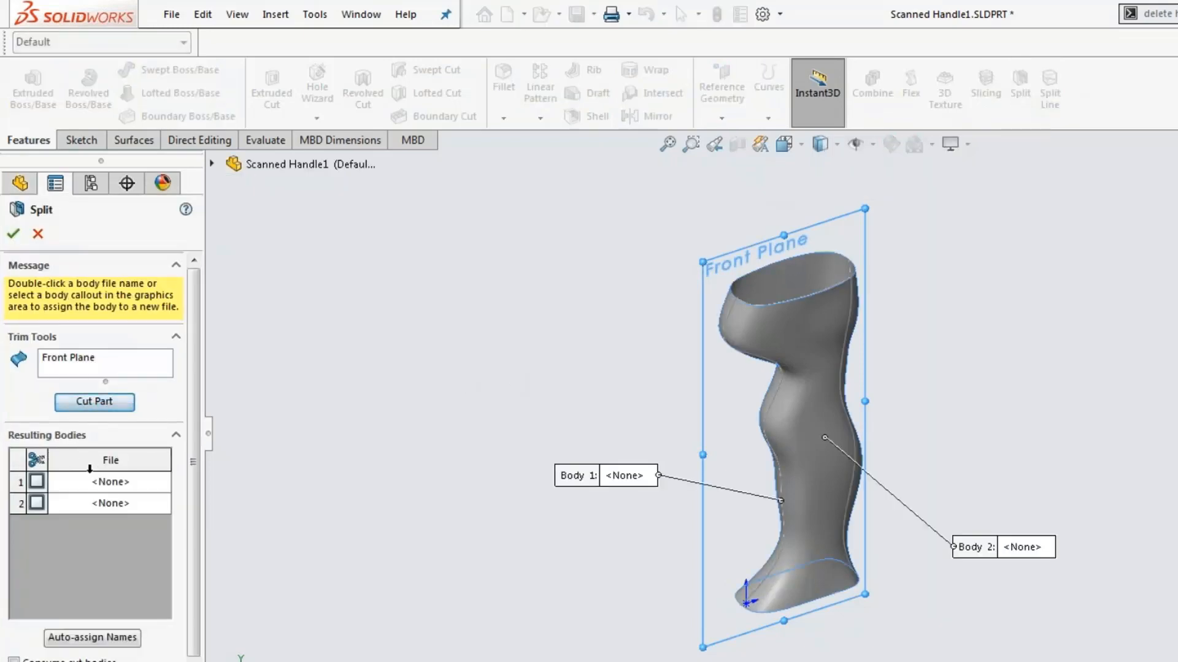
left_click(36, 481)
left_click(37, 503)
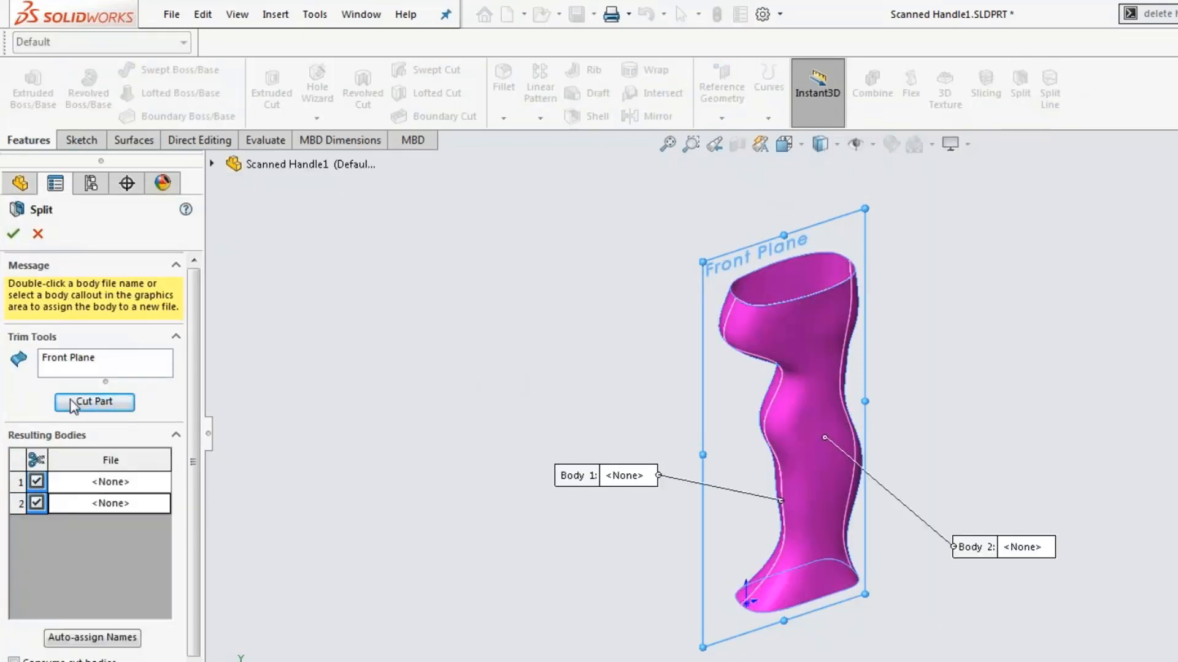
left_click(12, 233)
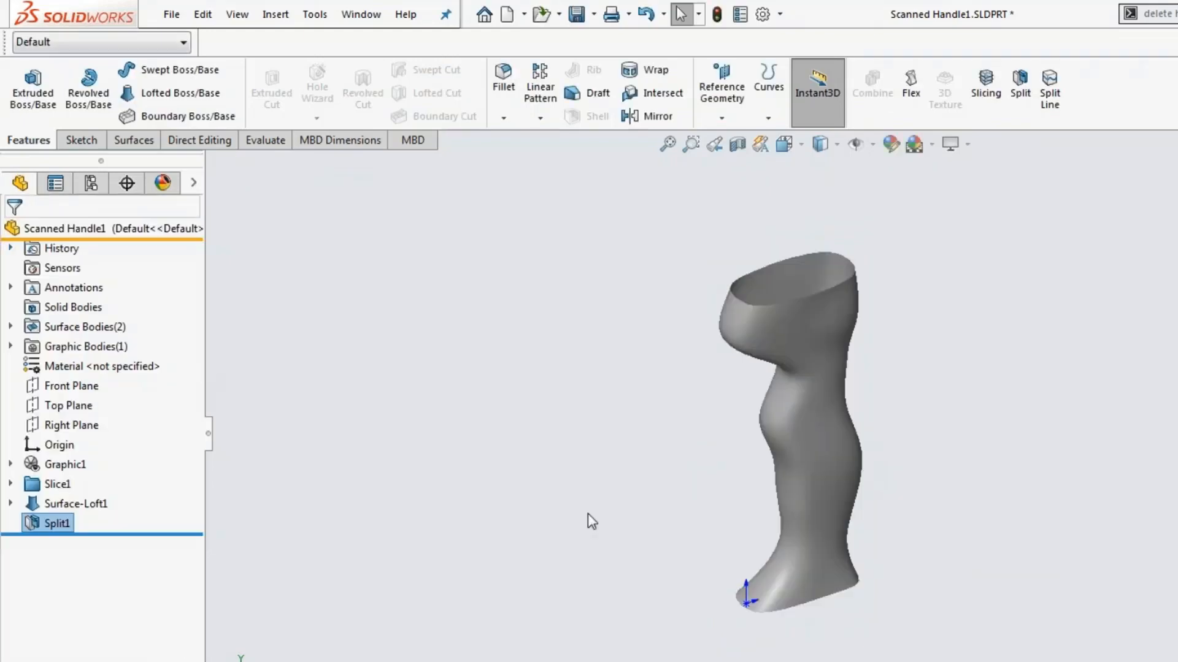
- Start a sketch on the Front Plane and place the MAKO Logo from the Design Library on the handle's upper part
left_click(61, 406)
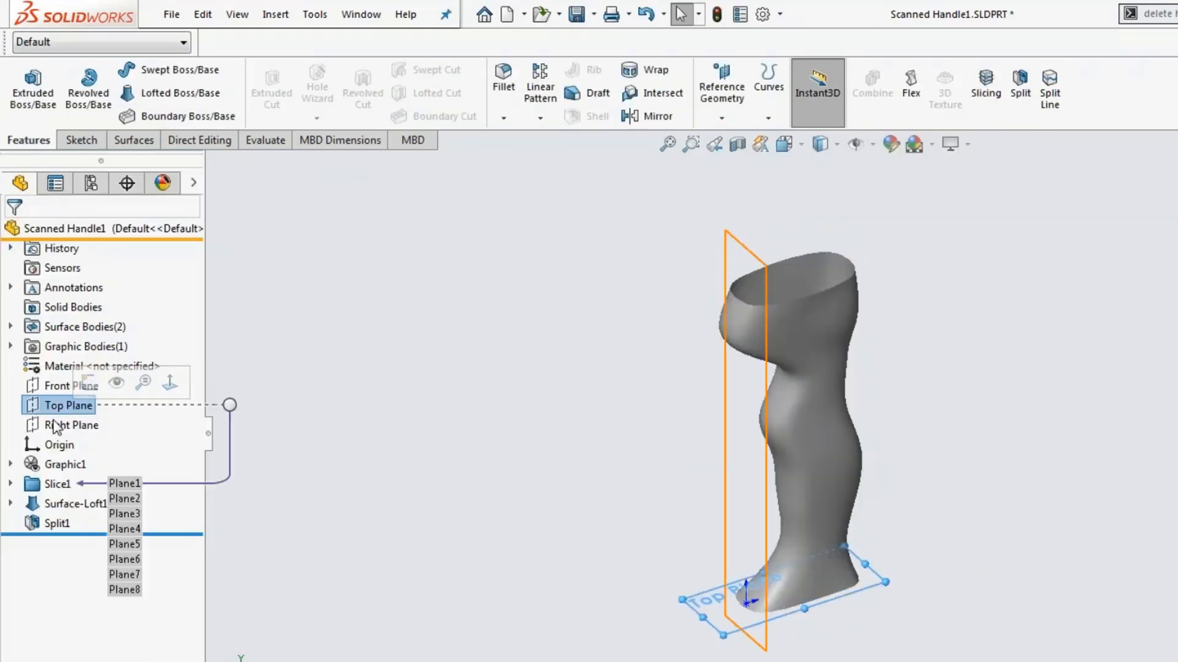
left_click(58, 429)
left_click(58, 385)
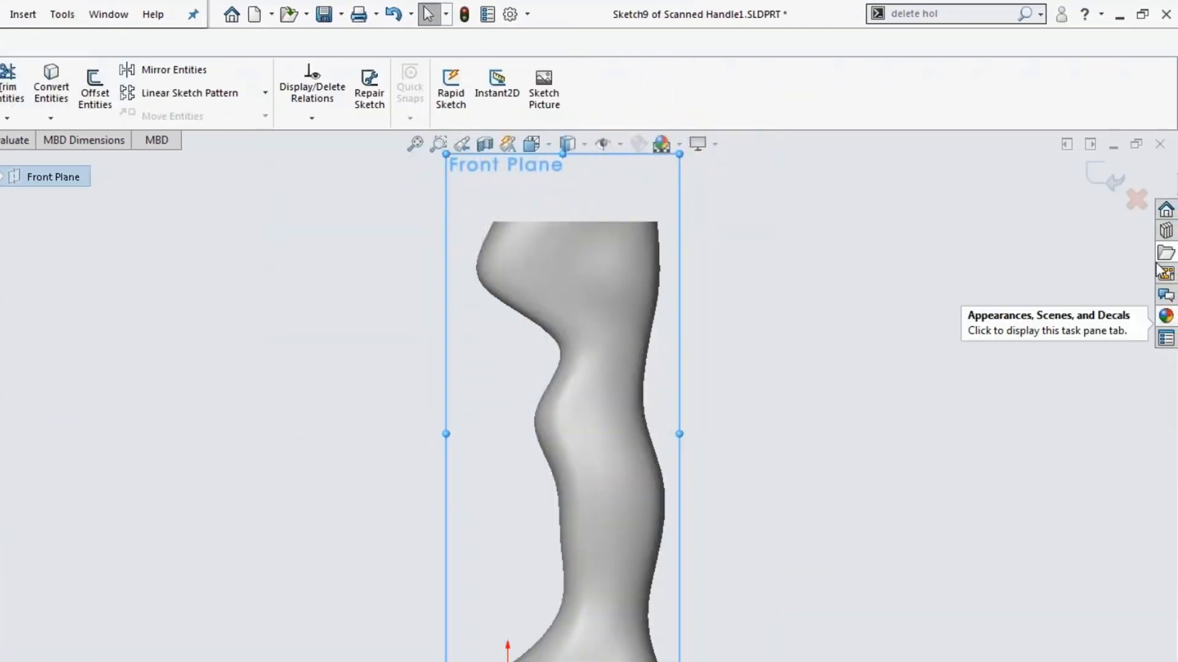
left_click(1161, 233)
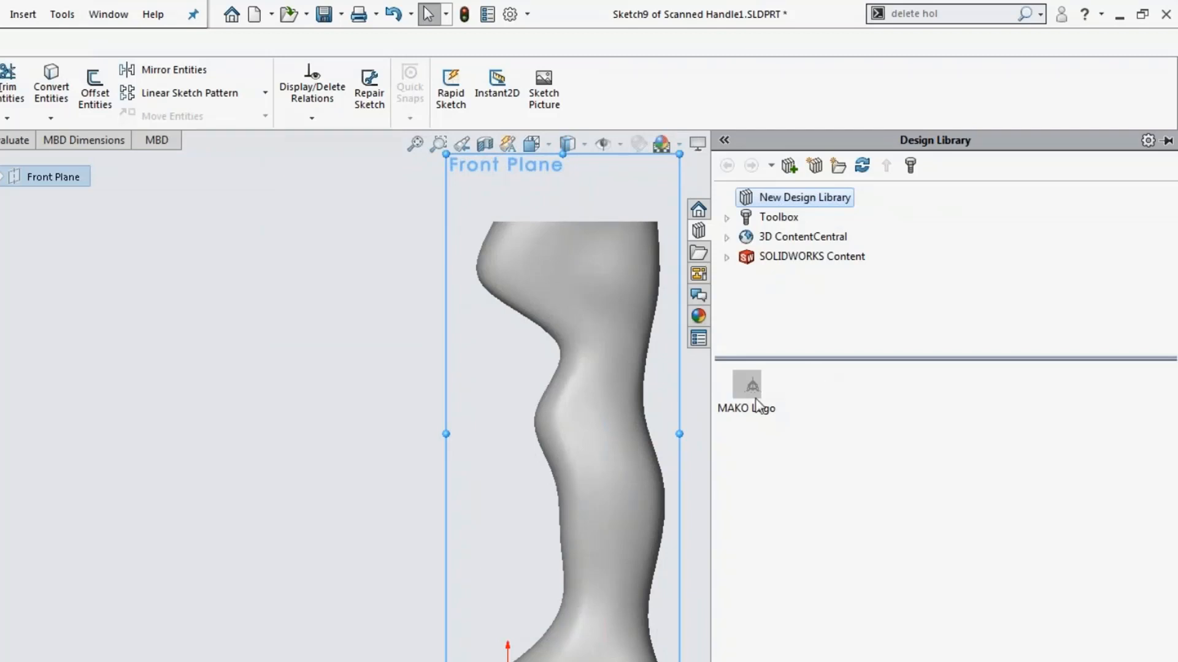
left_click_drag(756, 400, 591, 289)
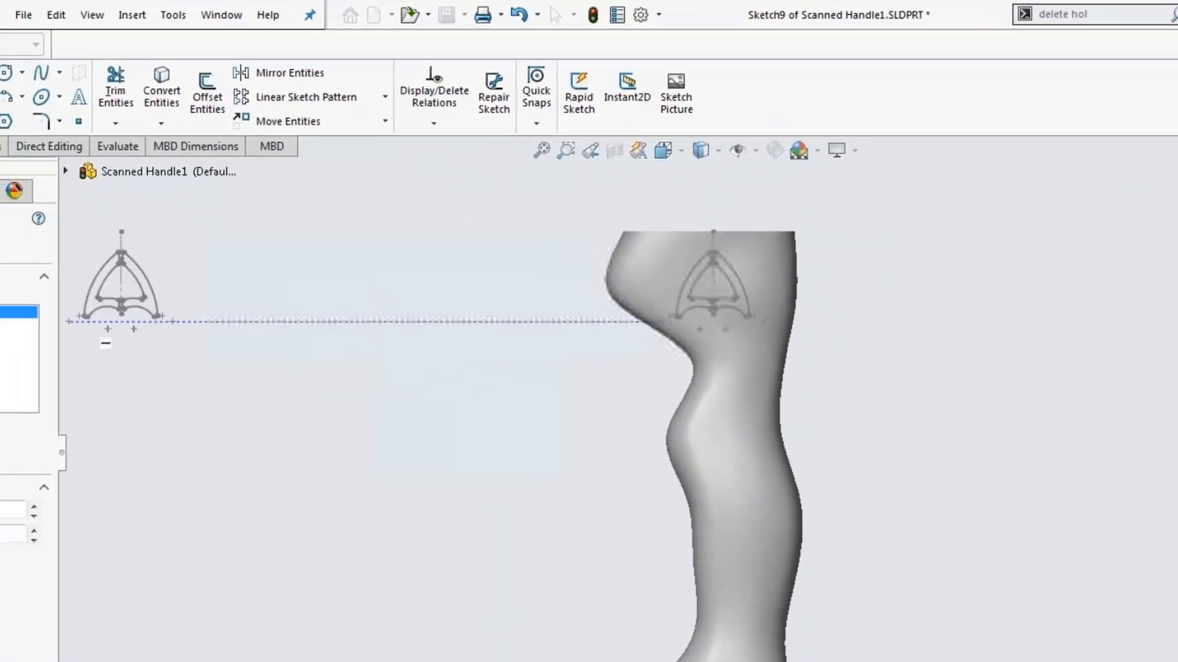
left_click(7, 243)
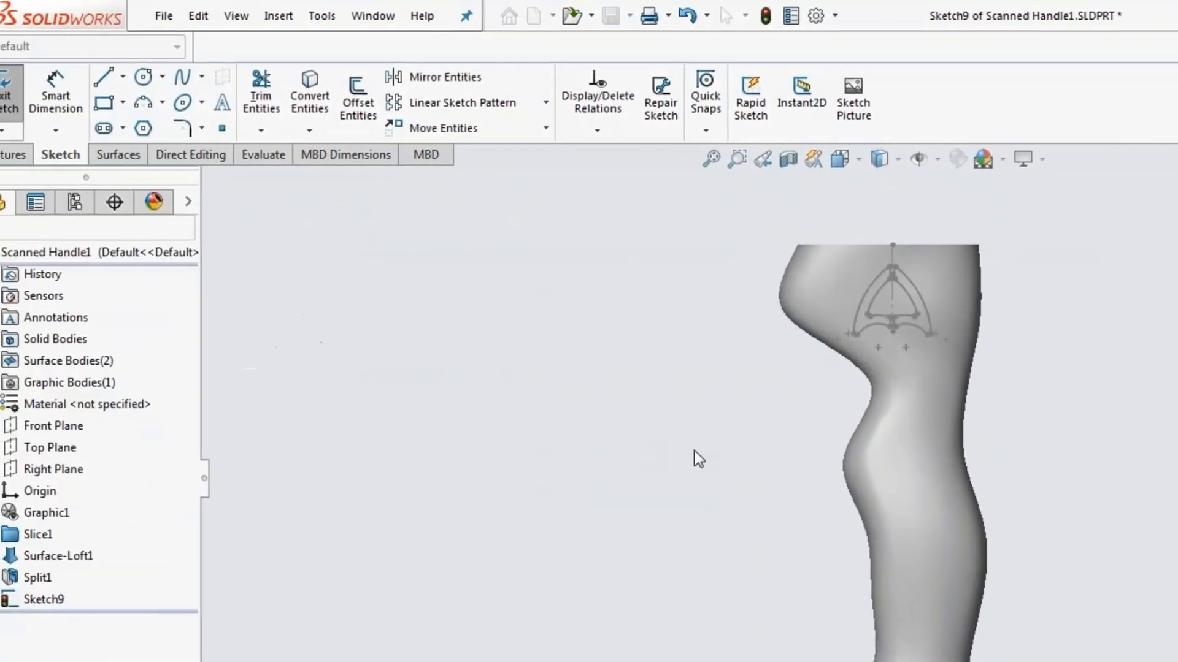
- Project the logo sketch bi-directionally onto both faces of the split handle surface as a Sketch on faces projected curve
scroll(697, 459, "up", 1)
middle_click_drag(761, 306, 922, 358)
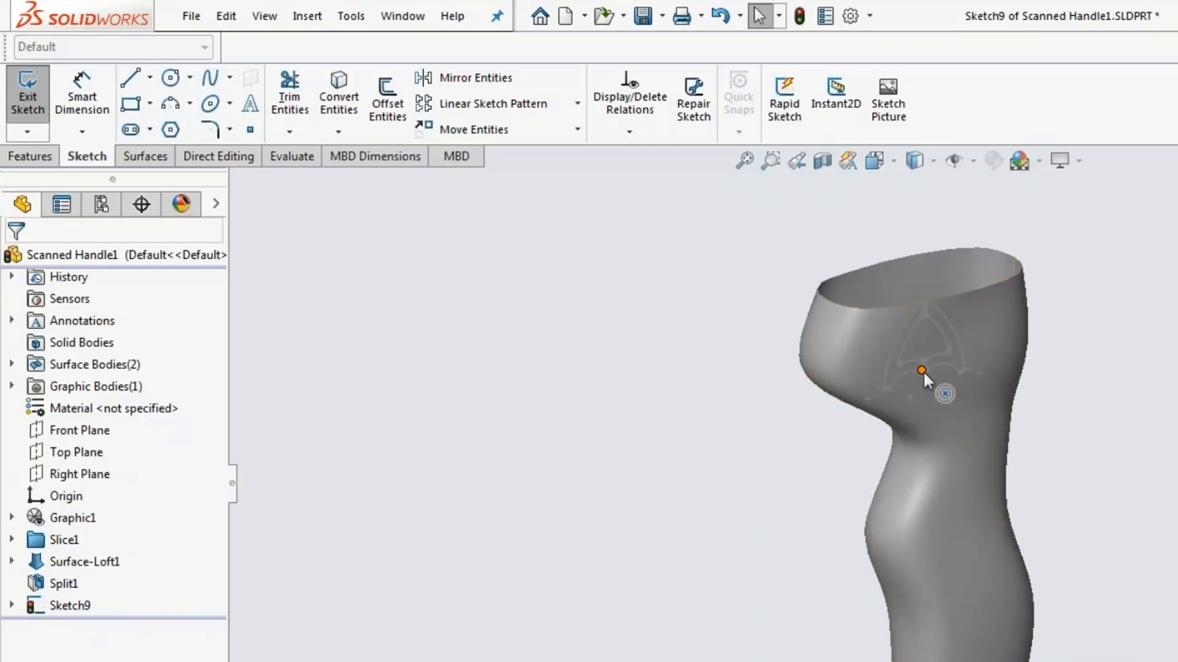
left_click(24, 161)
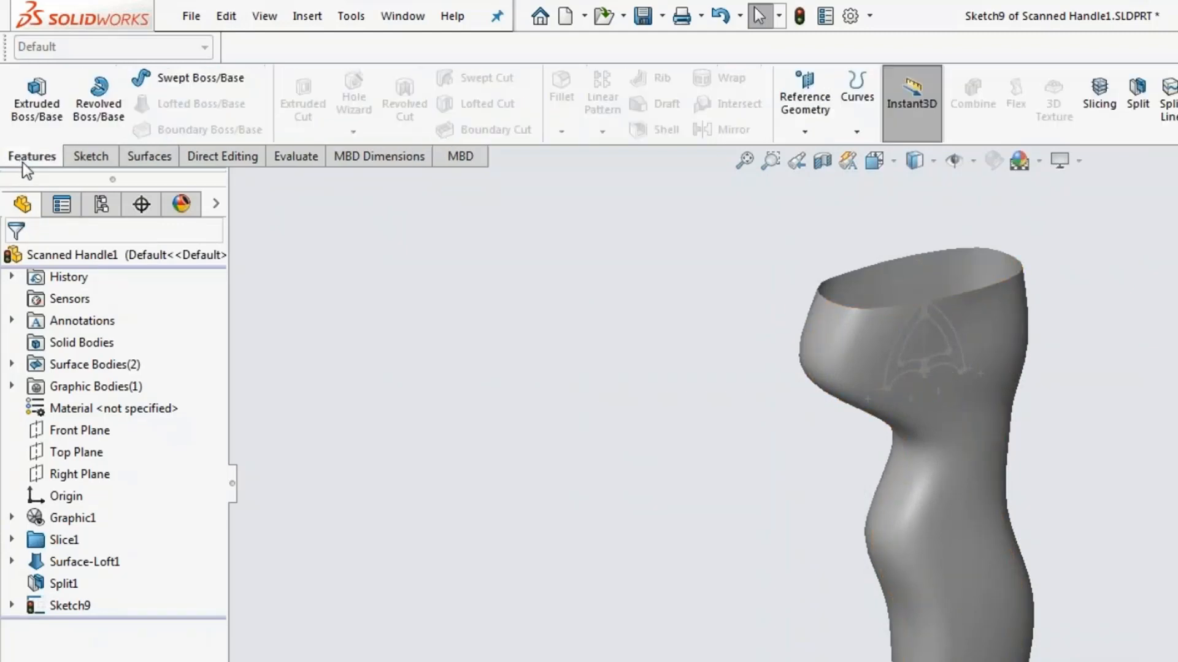
left_click(865, 131)
left_click(883, 157)
left_click(29, 157)
left_click(857, 130)
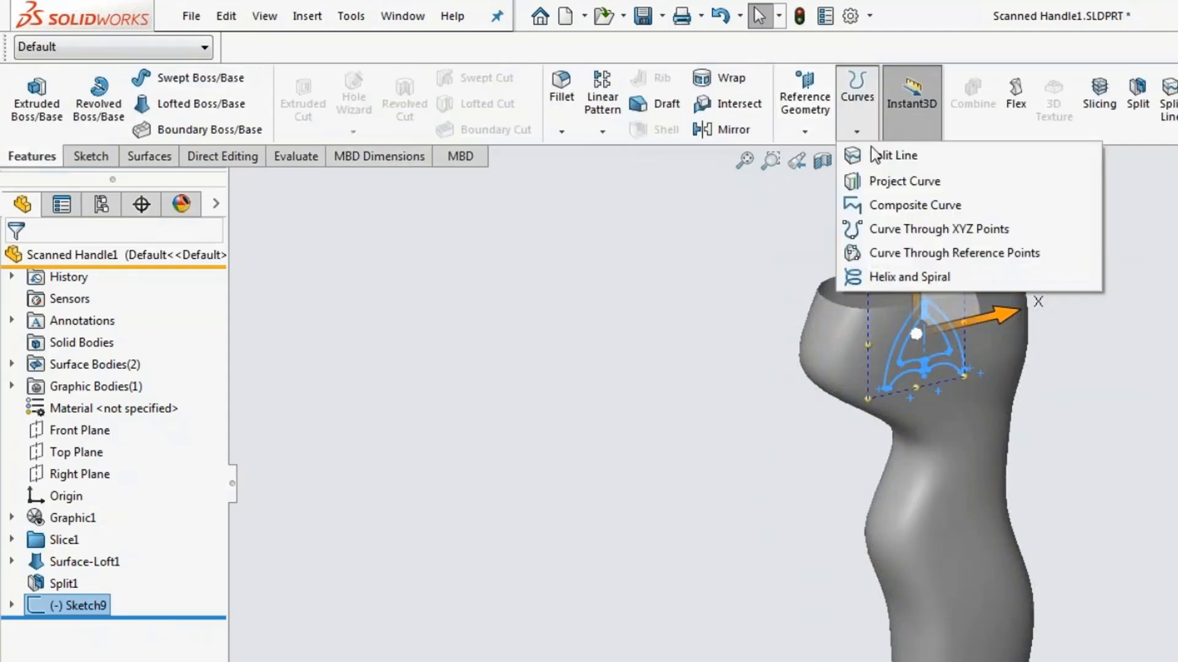
left_click(881, 180)
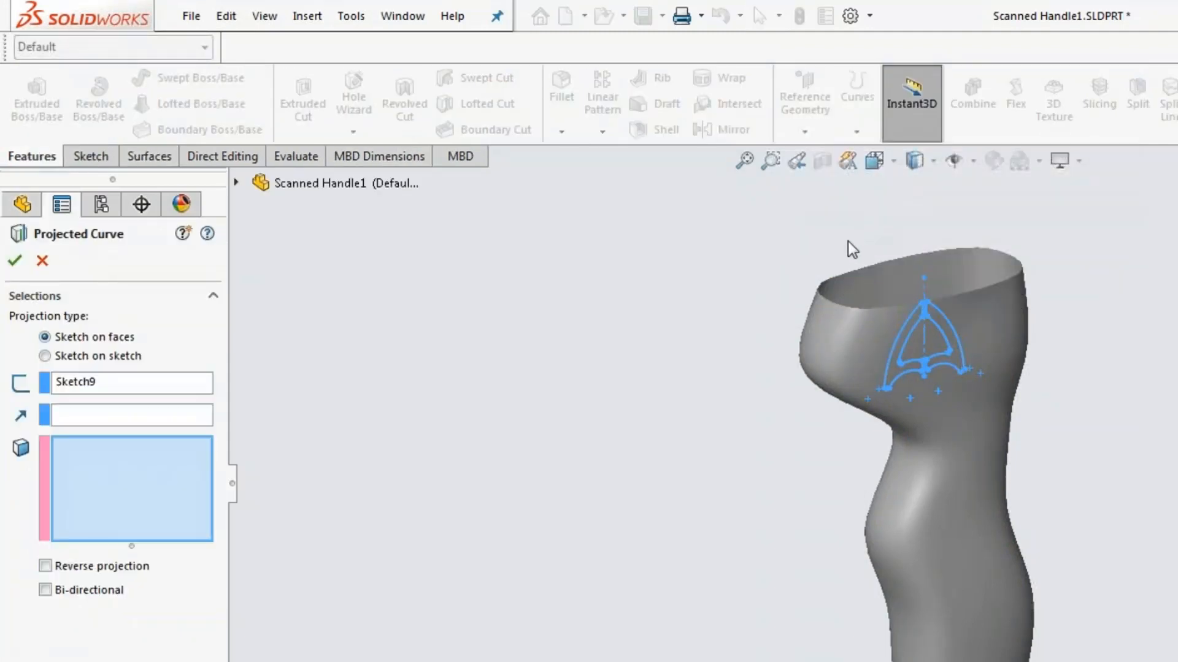
left_click(876, 344)
left_click(850, 293)
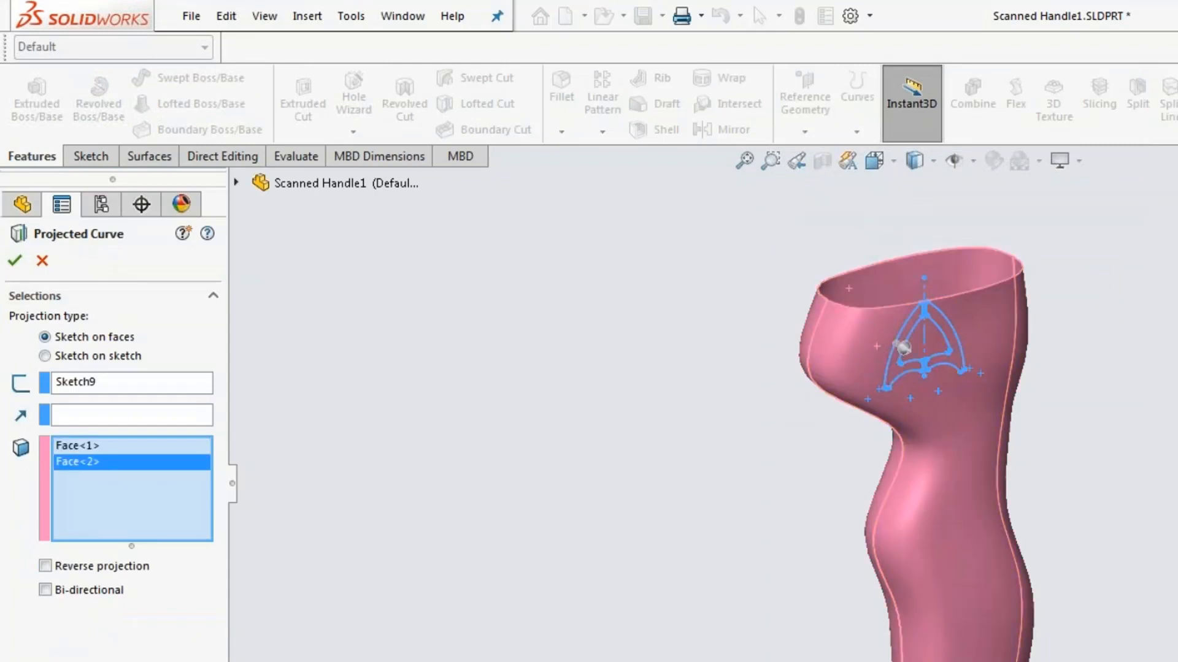
left_click(45, 590)
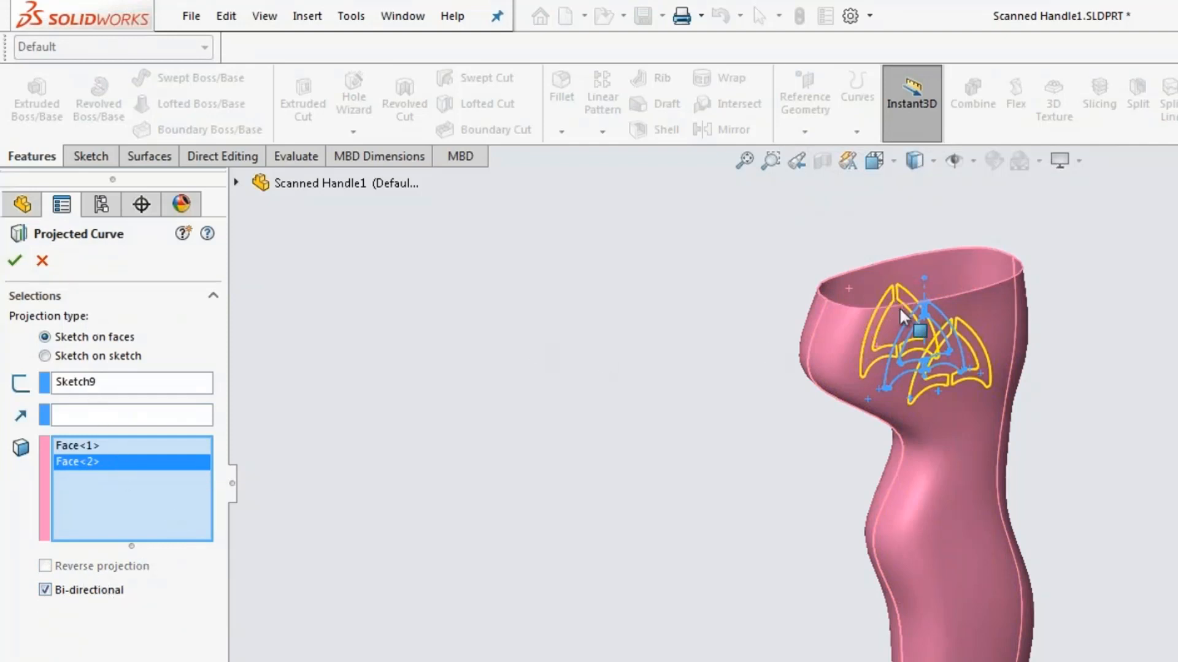
left_click(14, 263)
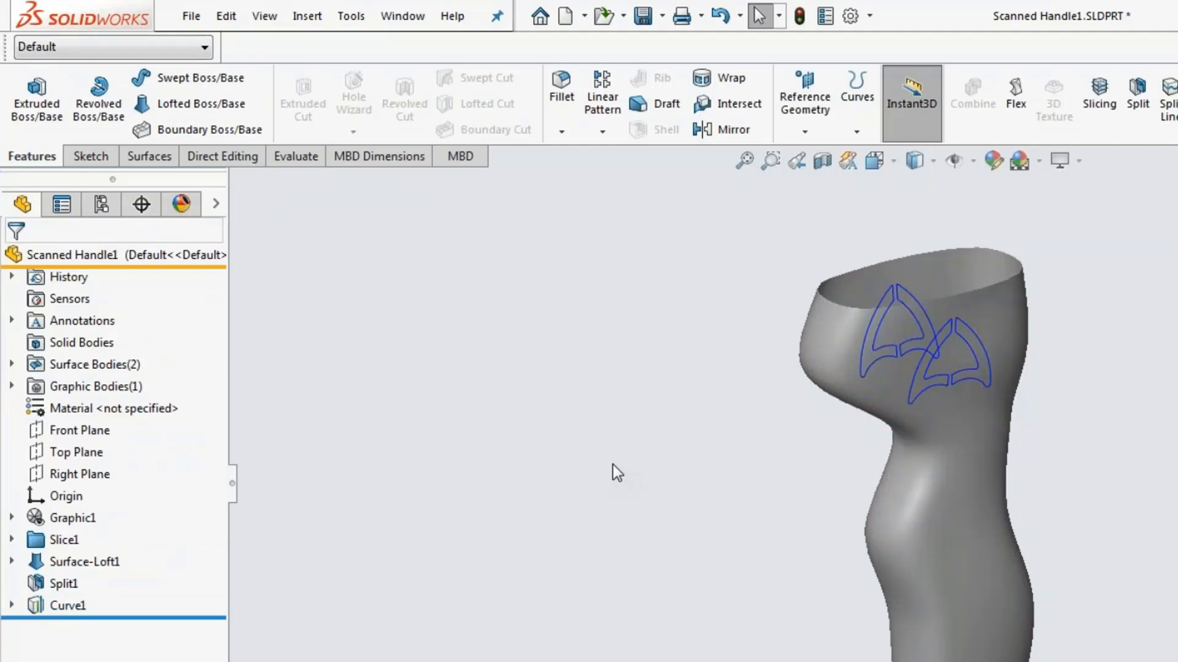
- Switch to the handle_assembly document and hide the near handle half that carries the logo
scroll(957, 368, "down", 5)
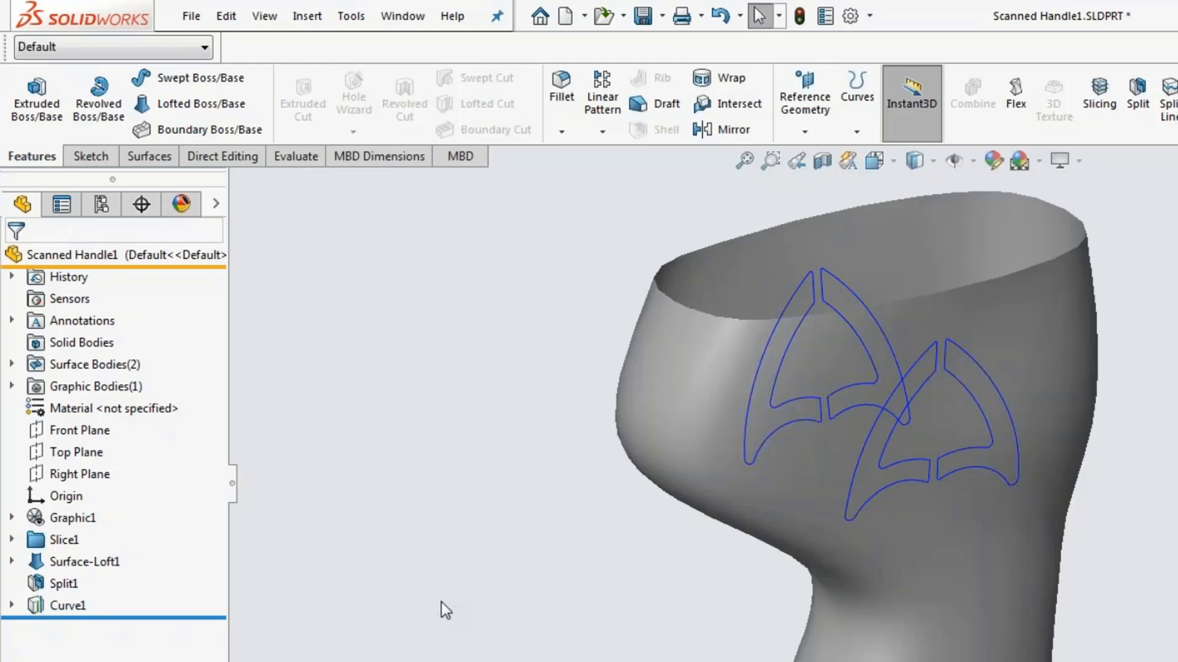
key("ctrl+Tab")
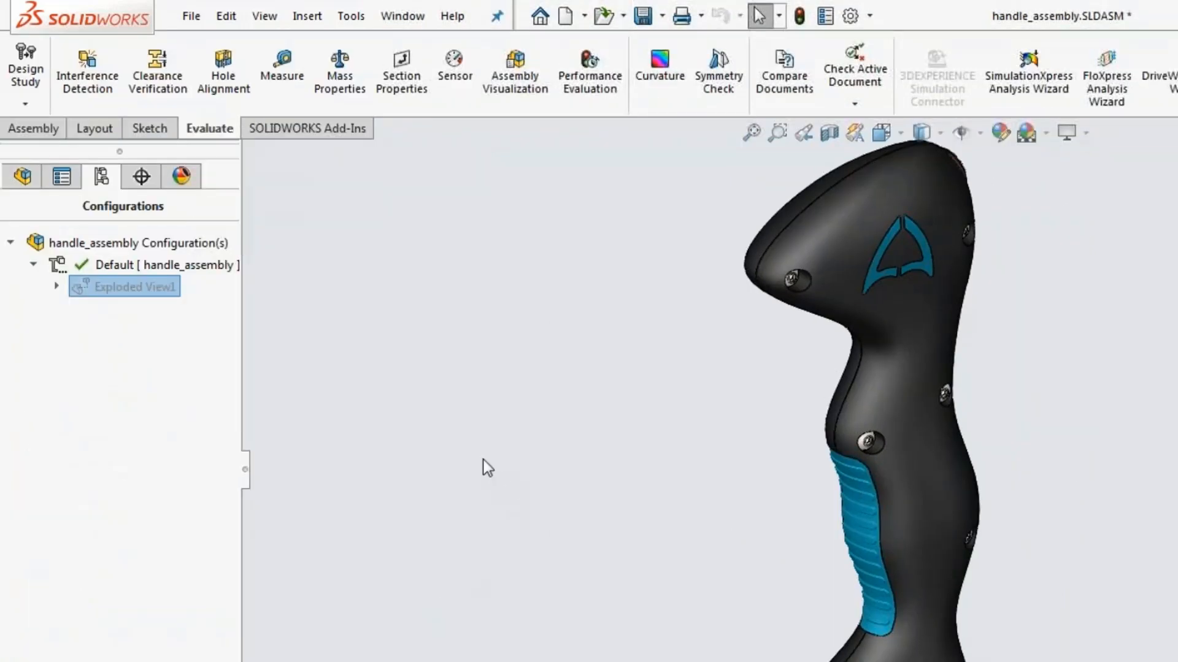
left_click(919, 321)
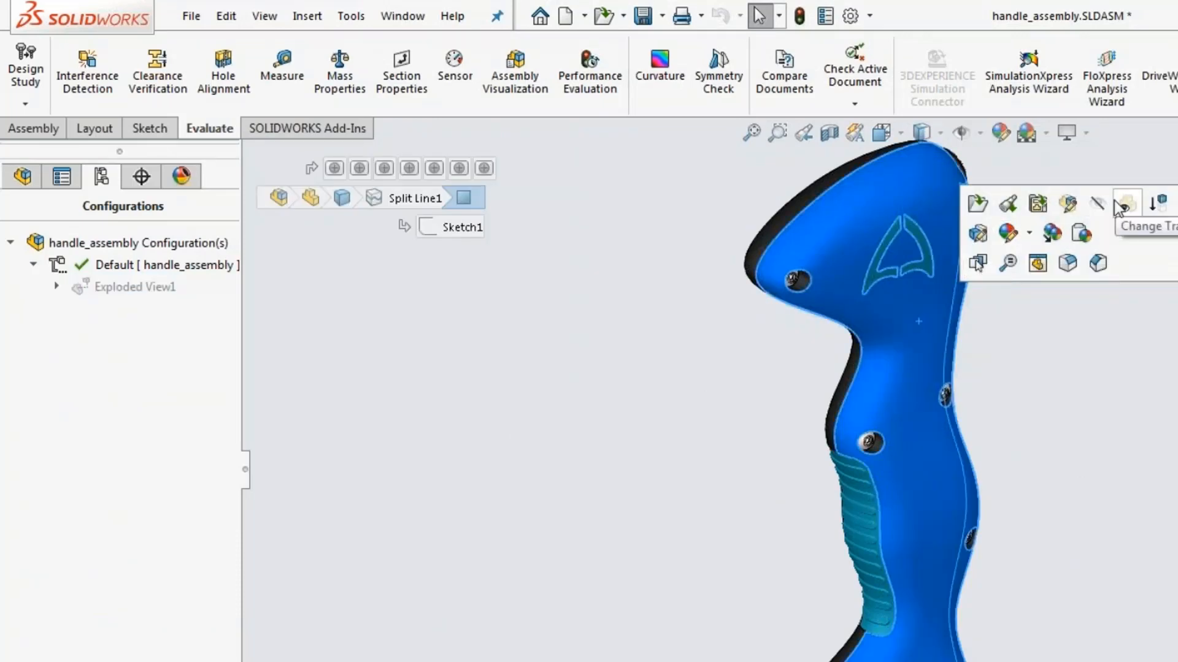
left_click(1098, 205)
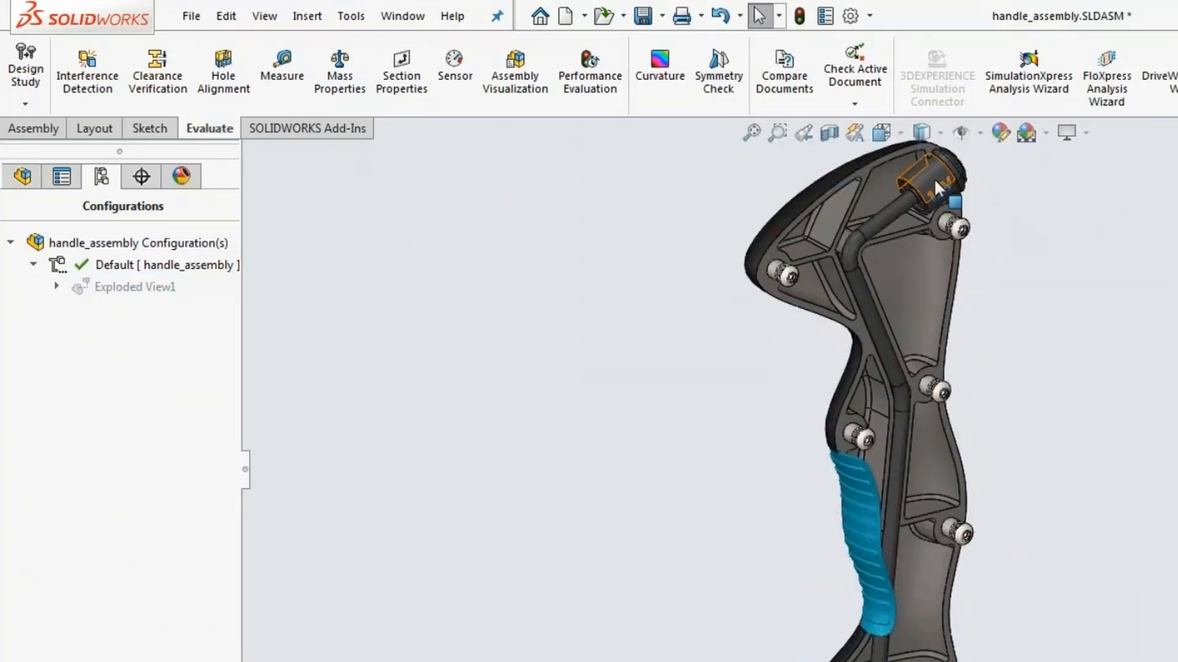
- Isolate the Button-surf component at the top of the handle and edit it in the context of the assembly
scroll(934, 178, "down", 6)
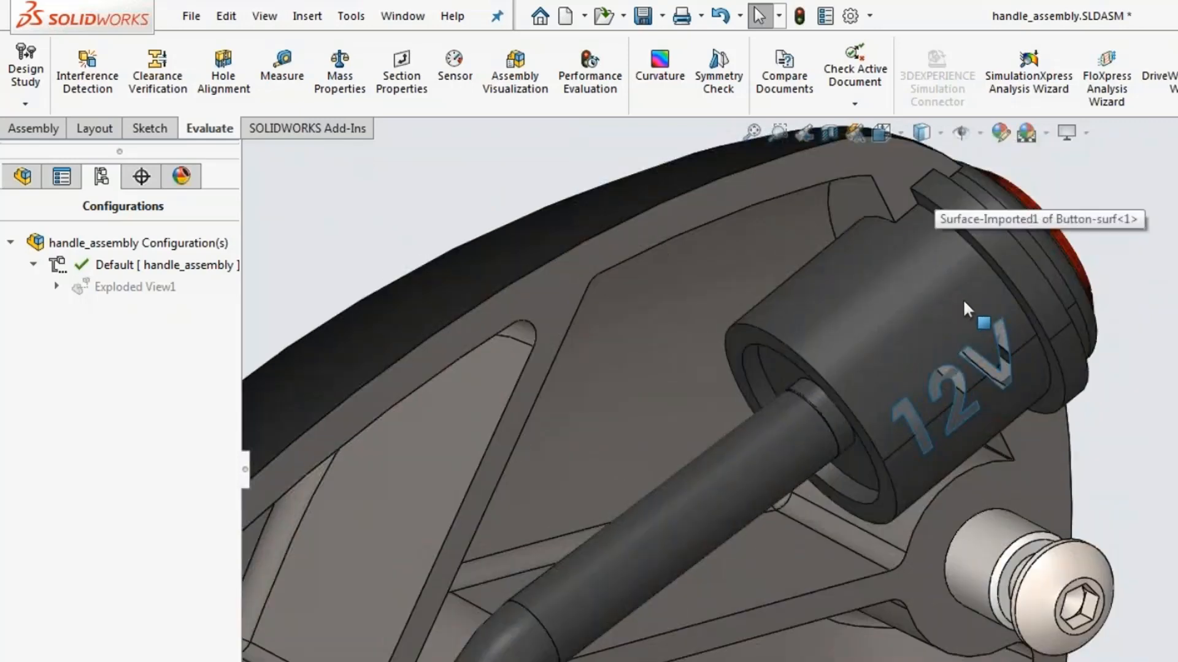
left_click(962, 300)
right_click(972, 283)
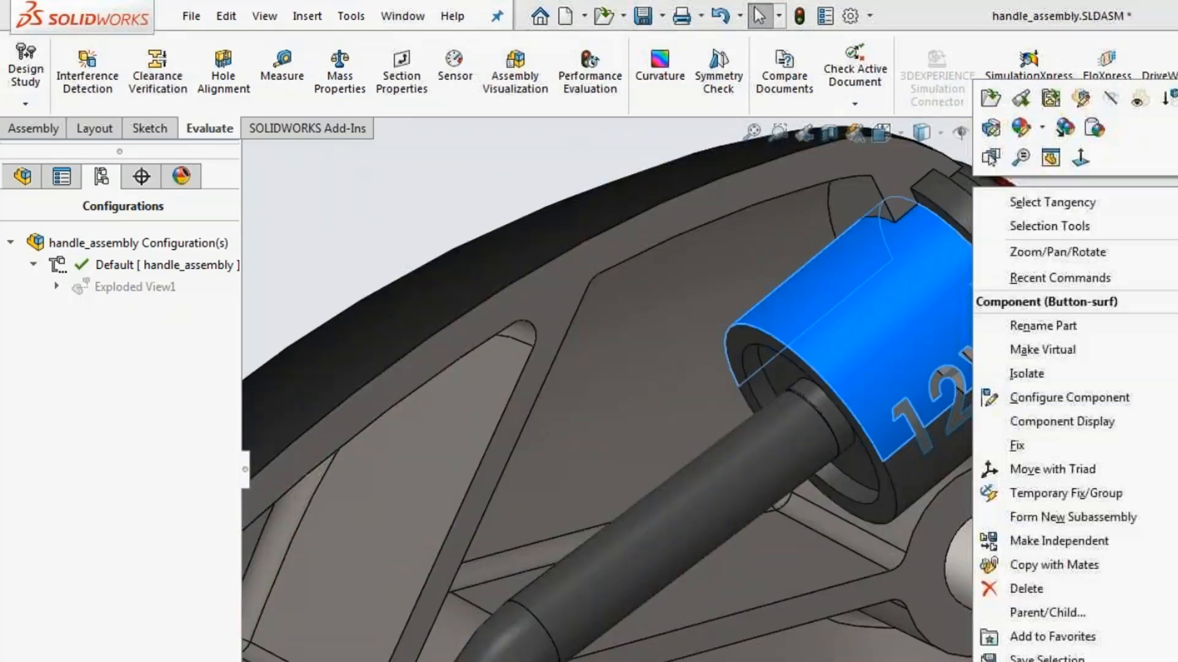
left_click(1019, 373)
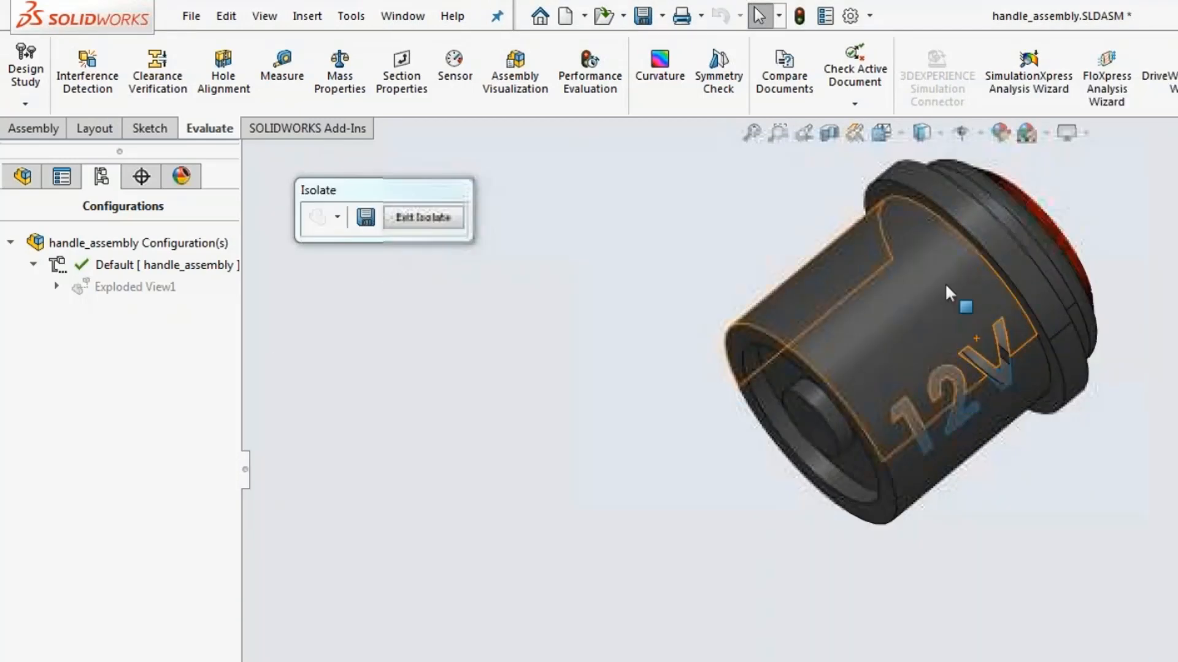
left_click(946, 286)
right_click(945, 287)
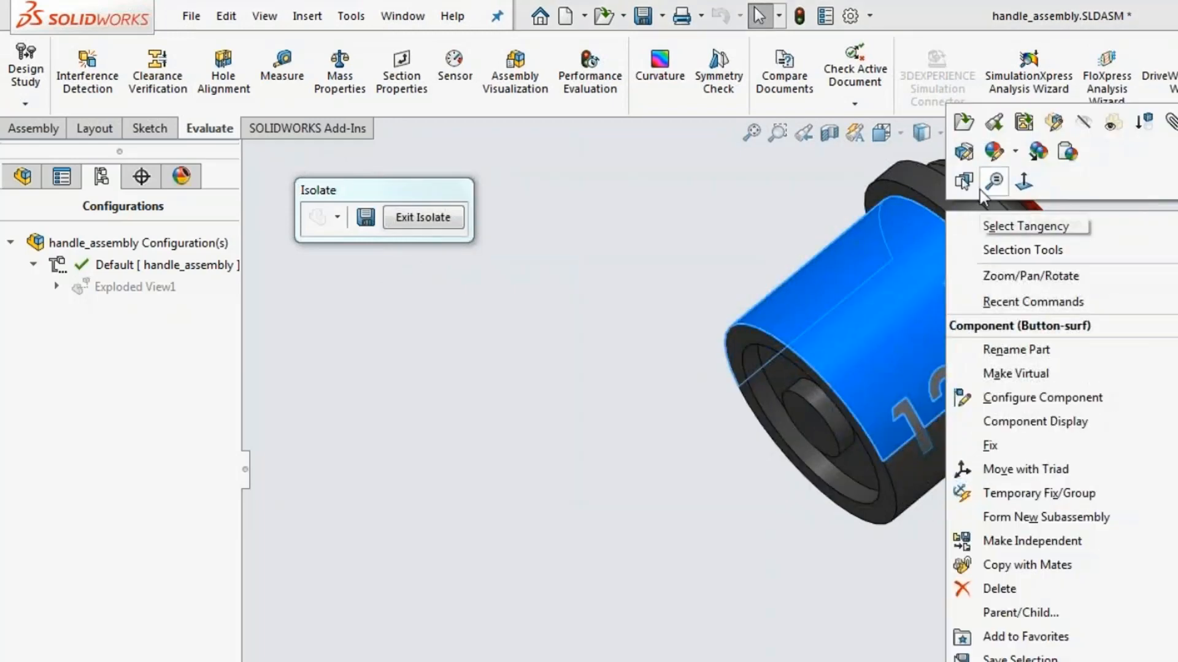
left_click(1051, 124)
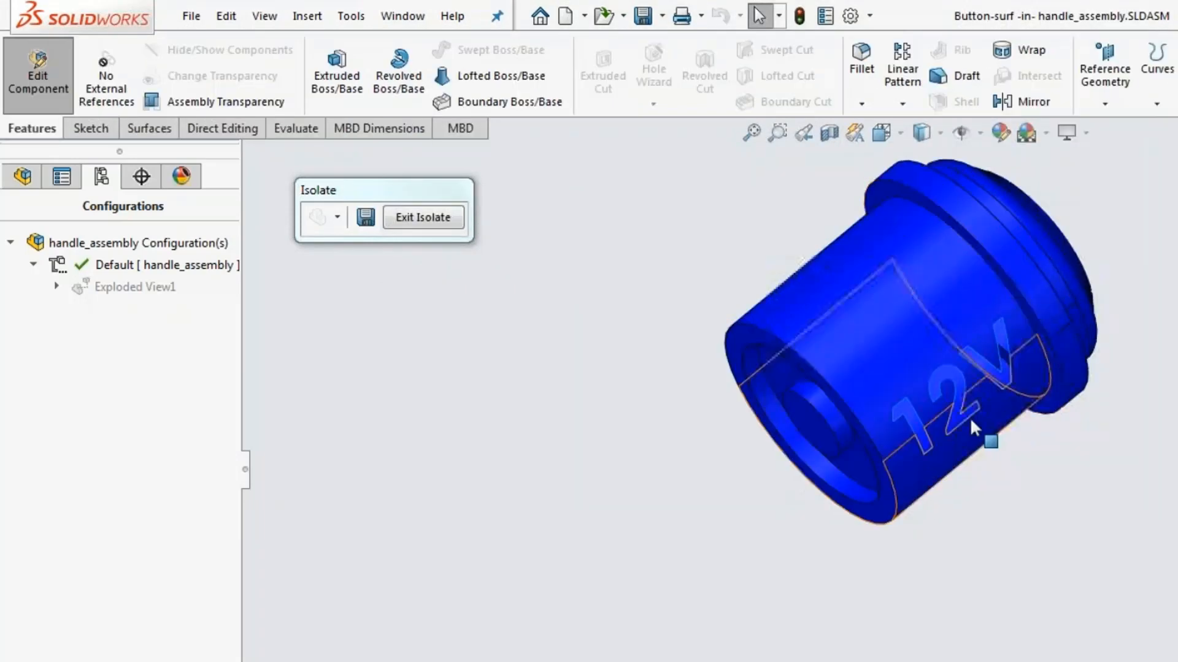
- Use Delete Hole to remove the 1 and V cutouts on the button's cylinder and the arrow cutout on its end cap
middle_click_drag(962, 402, 900, 398)
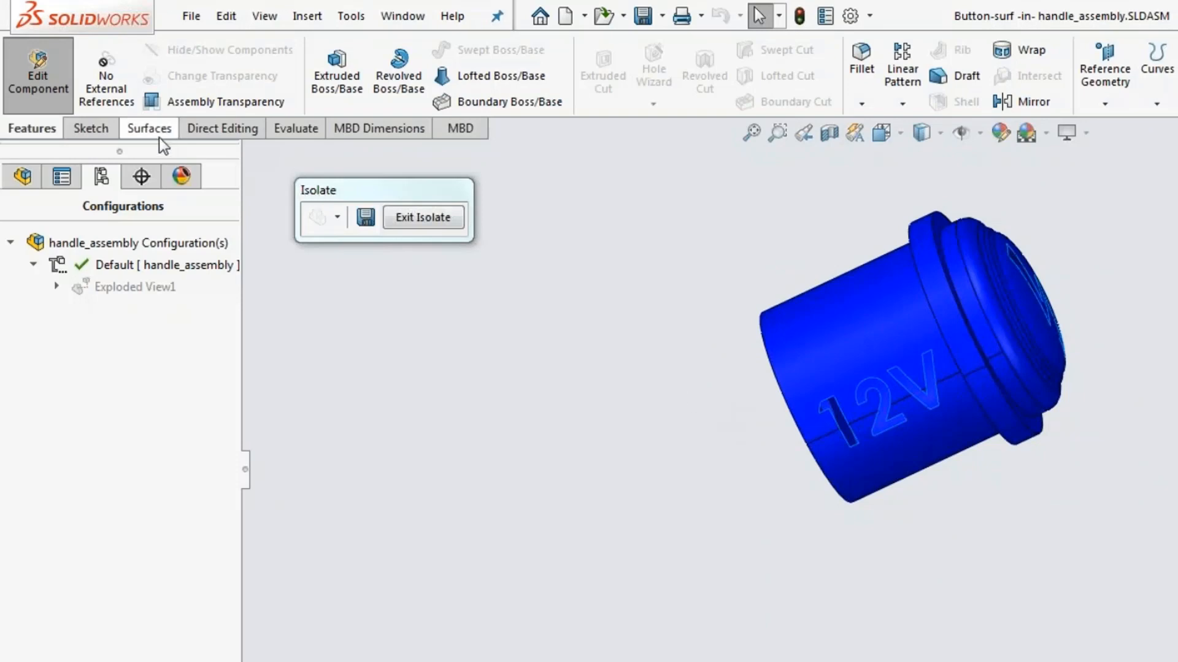
left_click(196, 134)
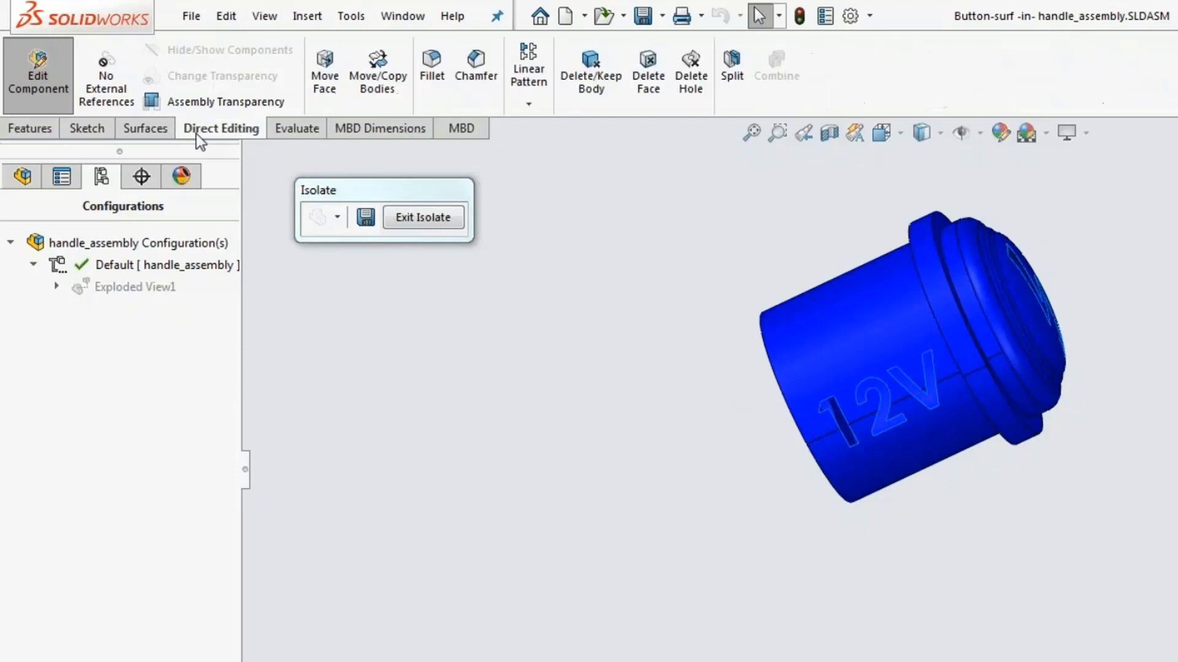
left_click(682, 84)
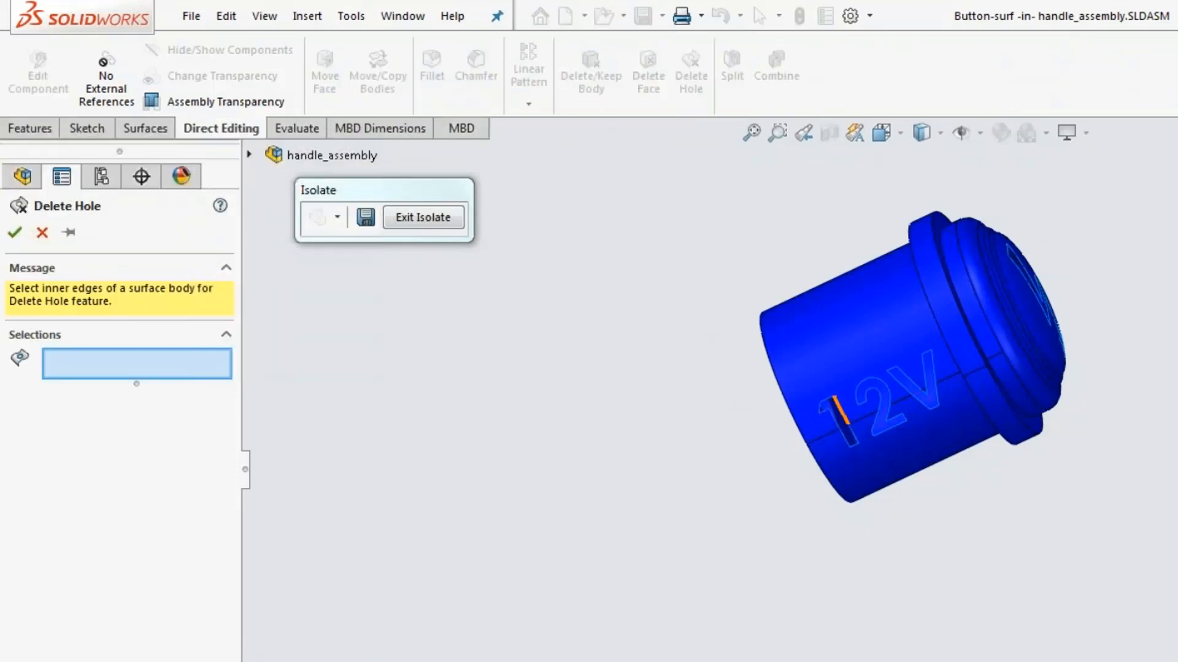
left_click(839, 411)
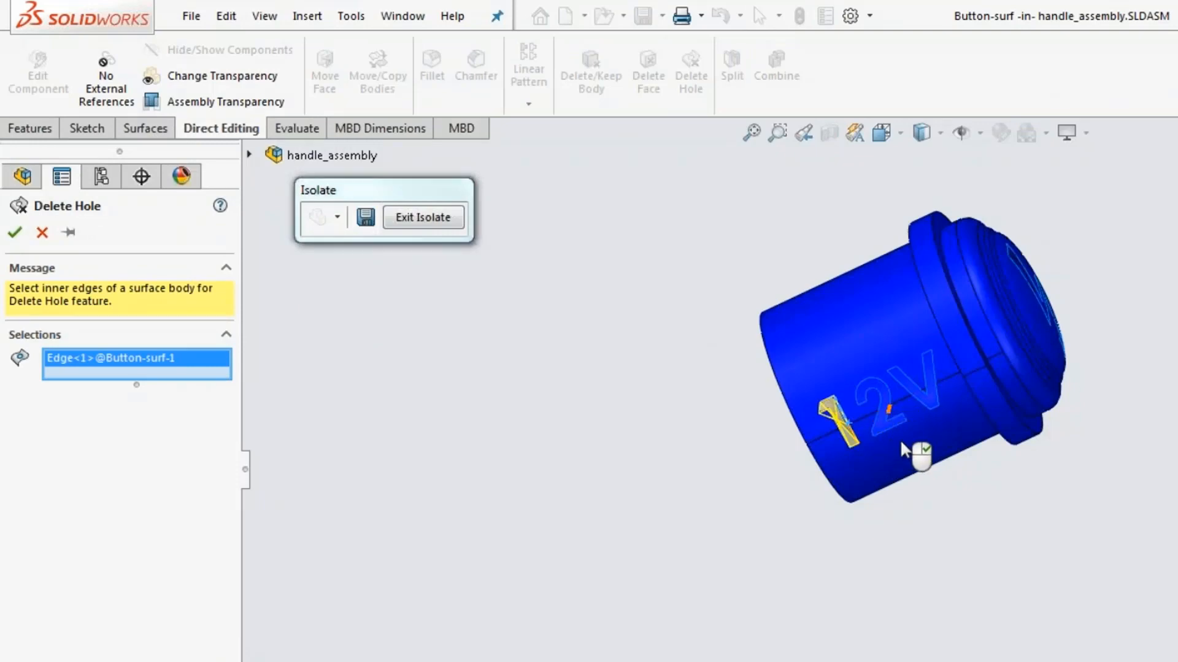
left_click(933, 406)
left_click(935, 408)
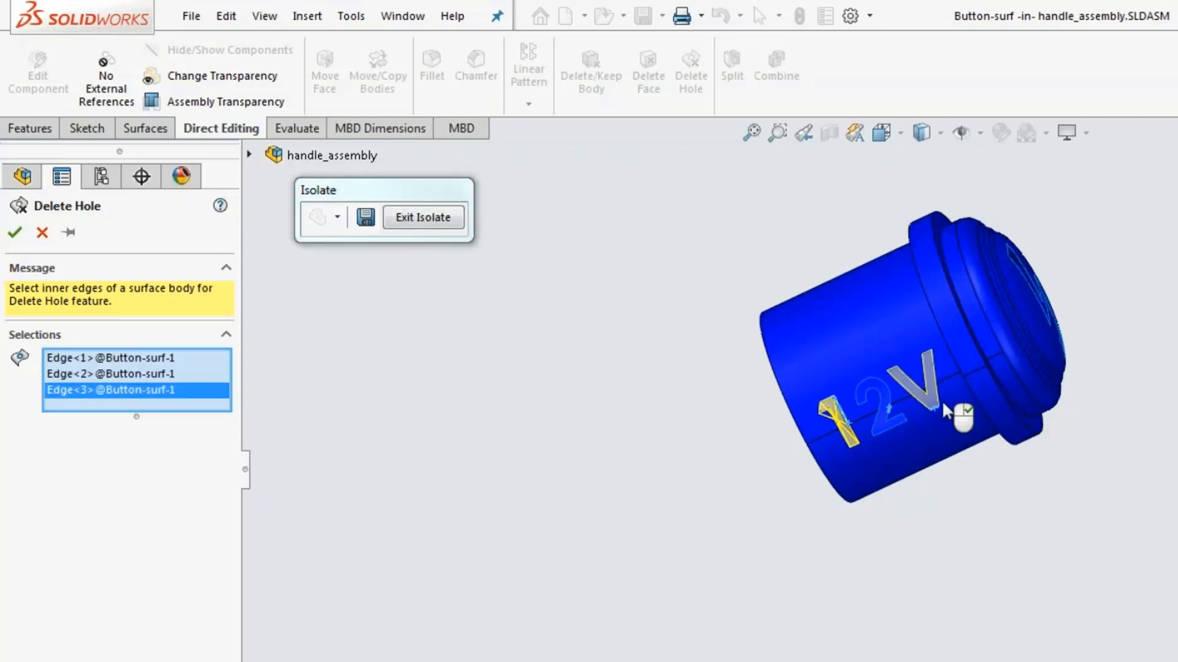
middle_click_drag(1057, 328, 1010, 341)
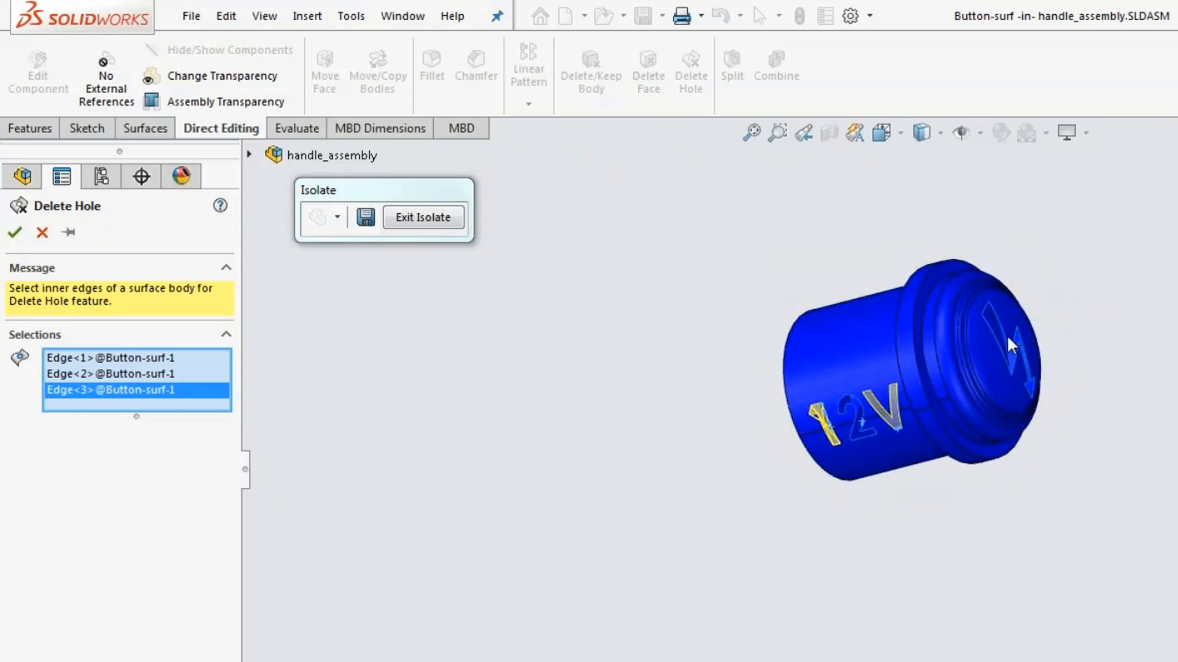
left_click(996, 334)
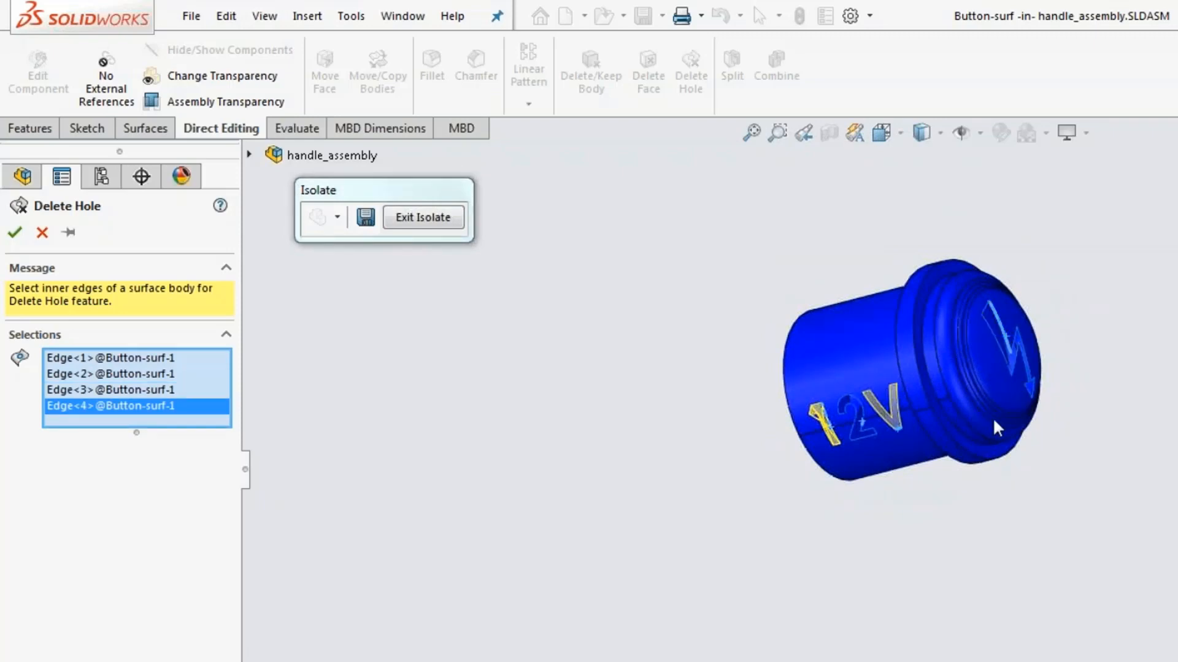
left_click(14, 232)
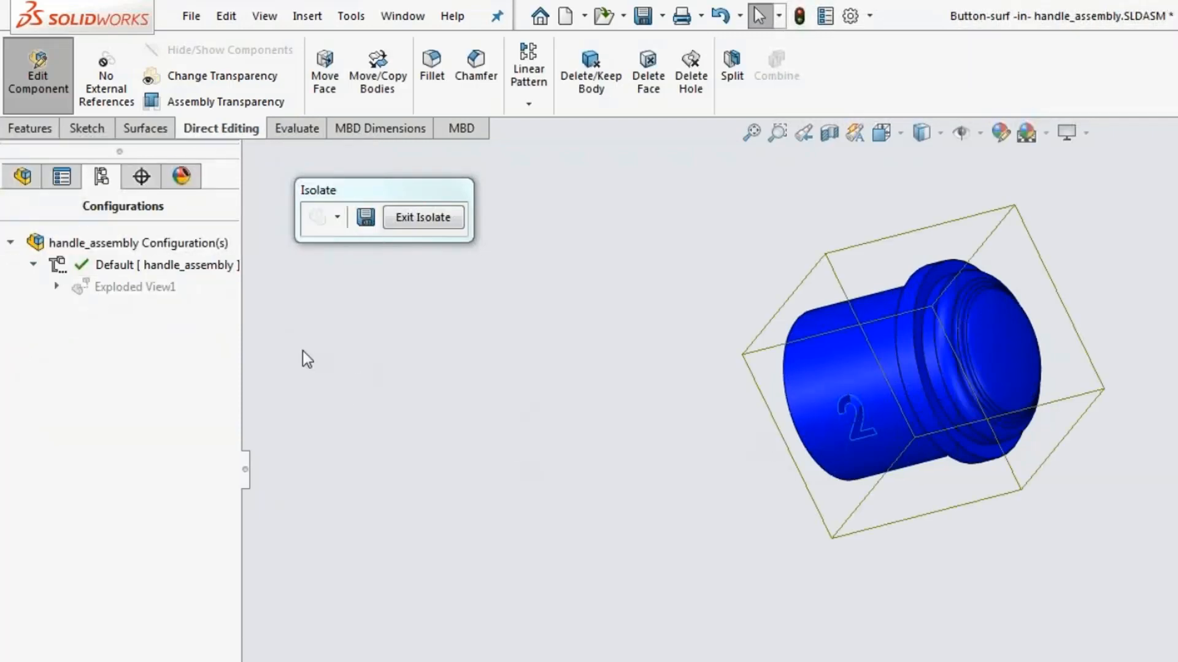
- Delete the hole shaped like the digit 2 on the button's cylindrical face
left_click(690, 77)
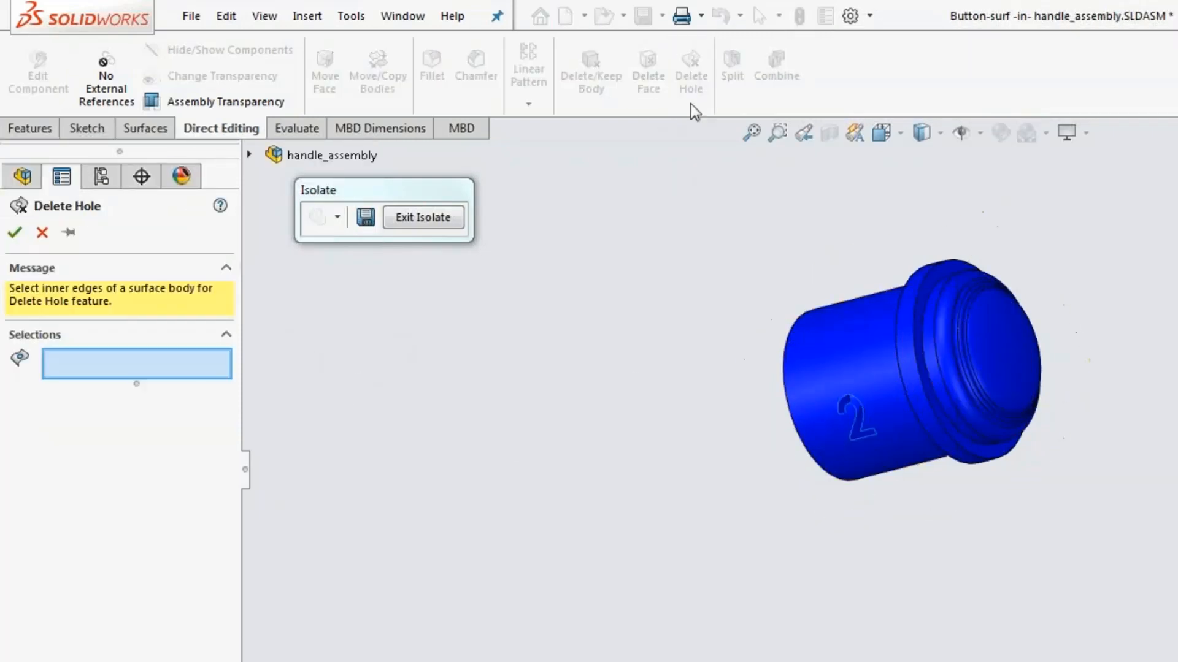
left_click(839, 402)
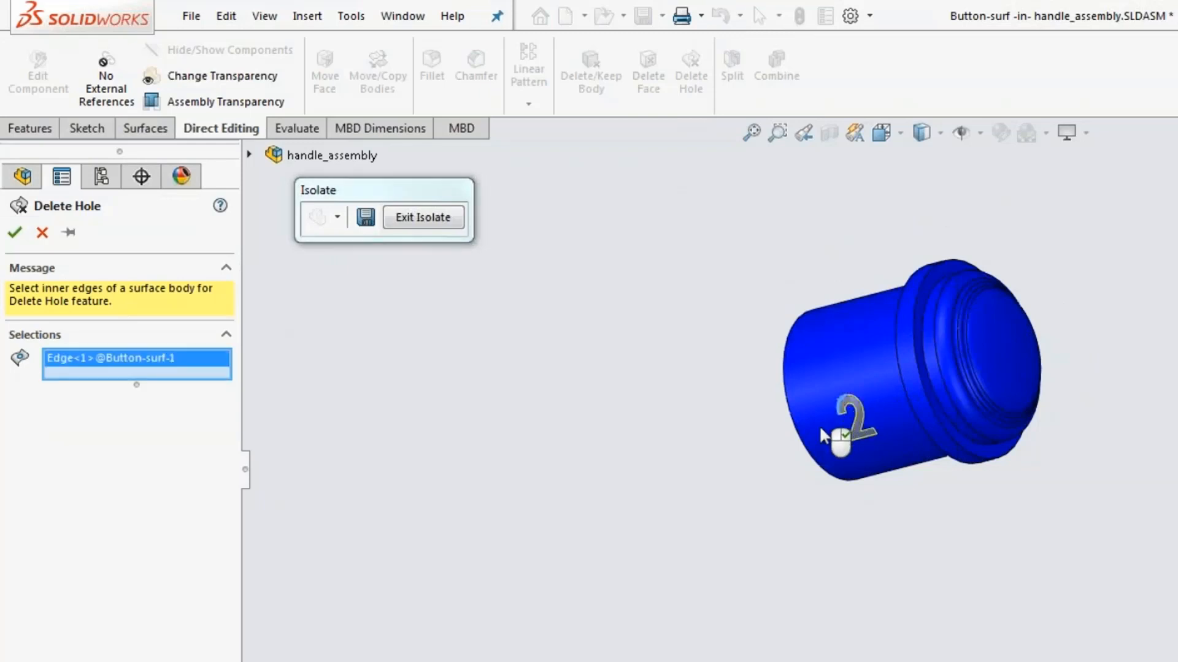
left_click(15, 232)
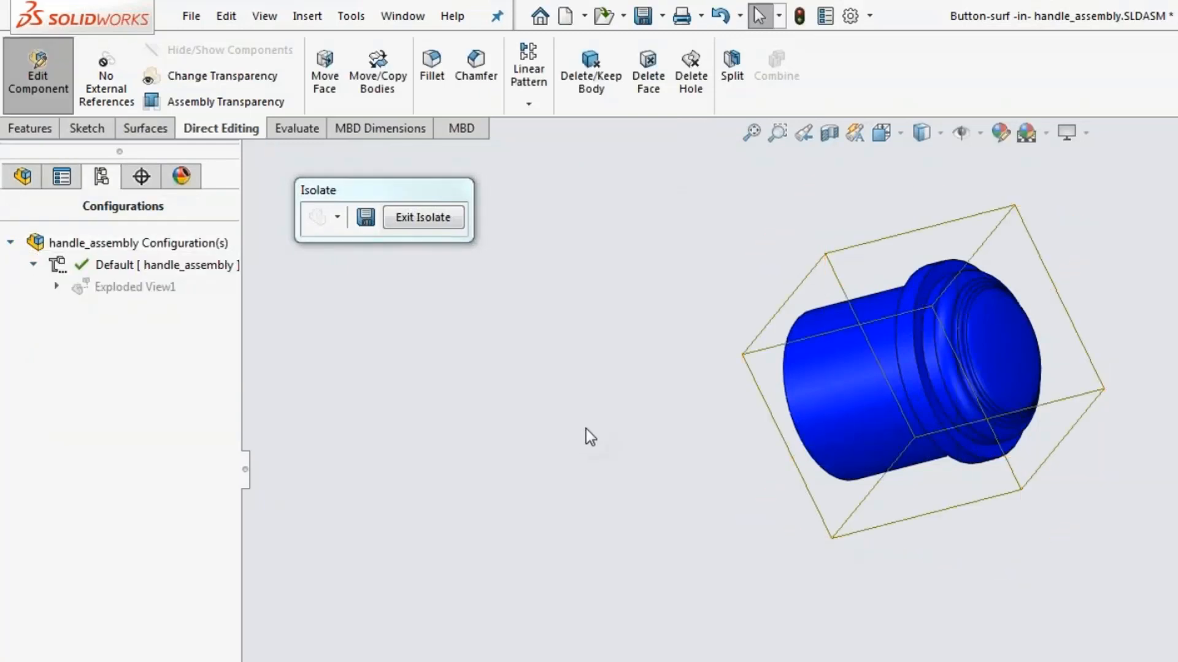
- Exit isolation of the button and return to the handle assembly to view the patched button in place
scroll(587, 429, "up", 1)
middle_click_drag(813, 445, 875, 399)
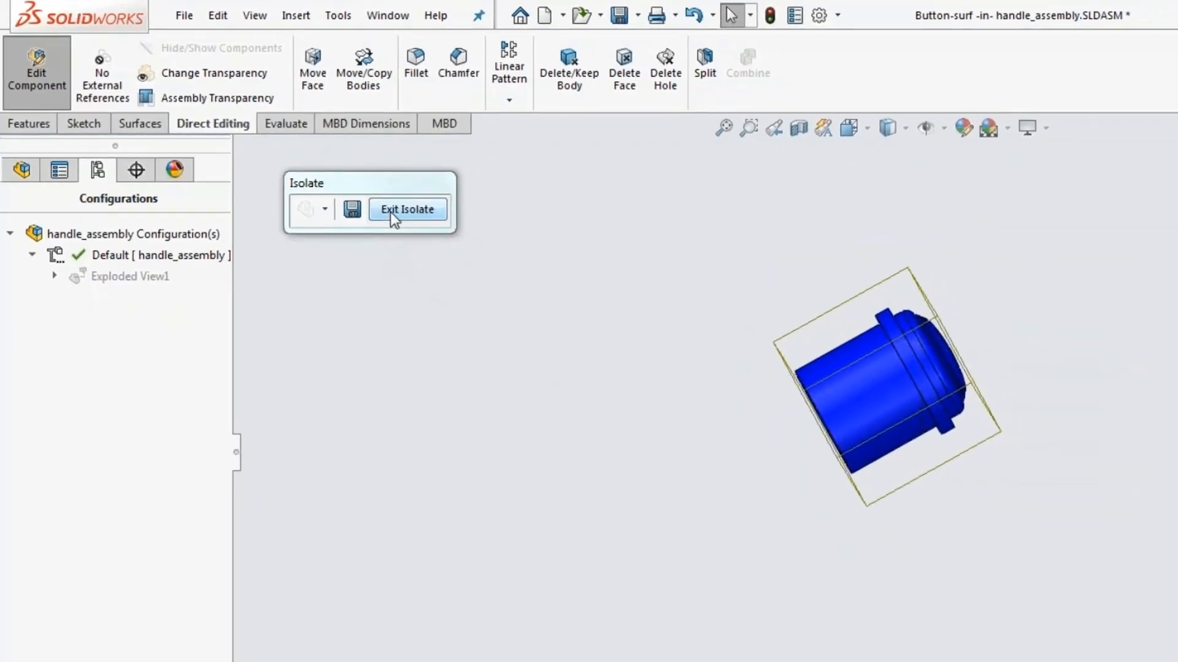
left_click(397, 215)
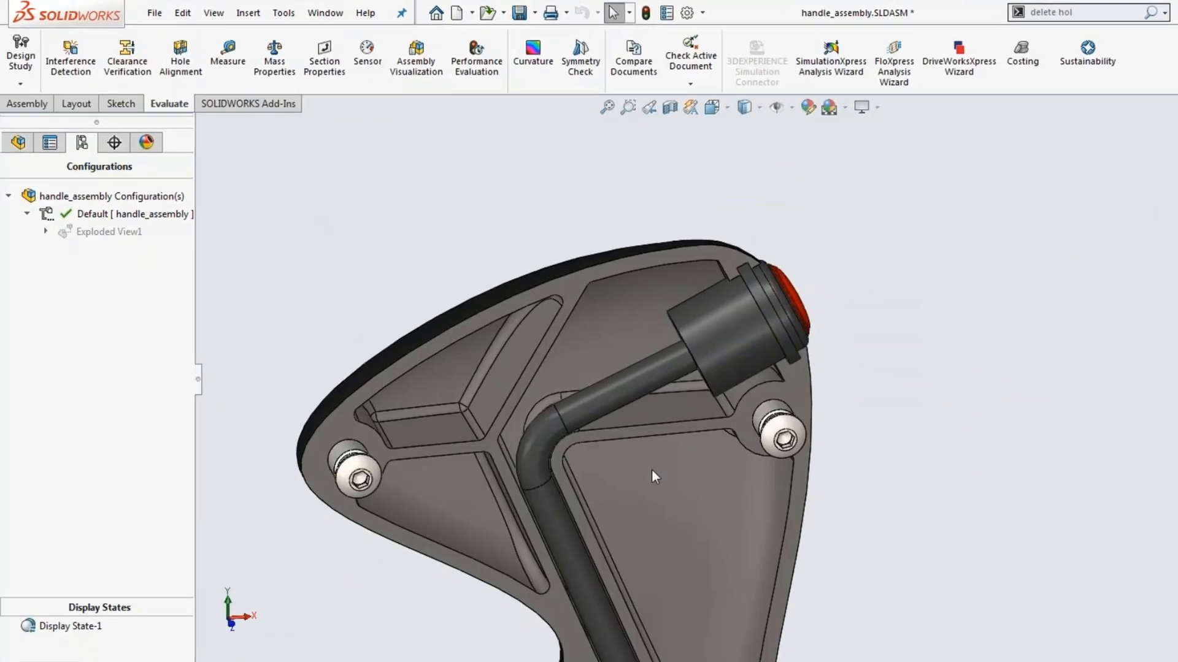
scroll(651, 469, "up", 6)
scroll(664, 532, "down", 3)
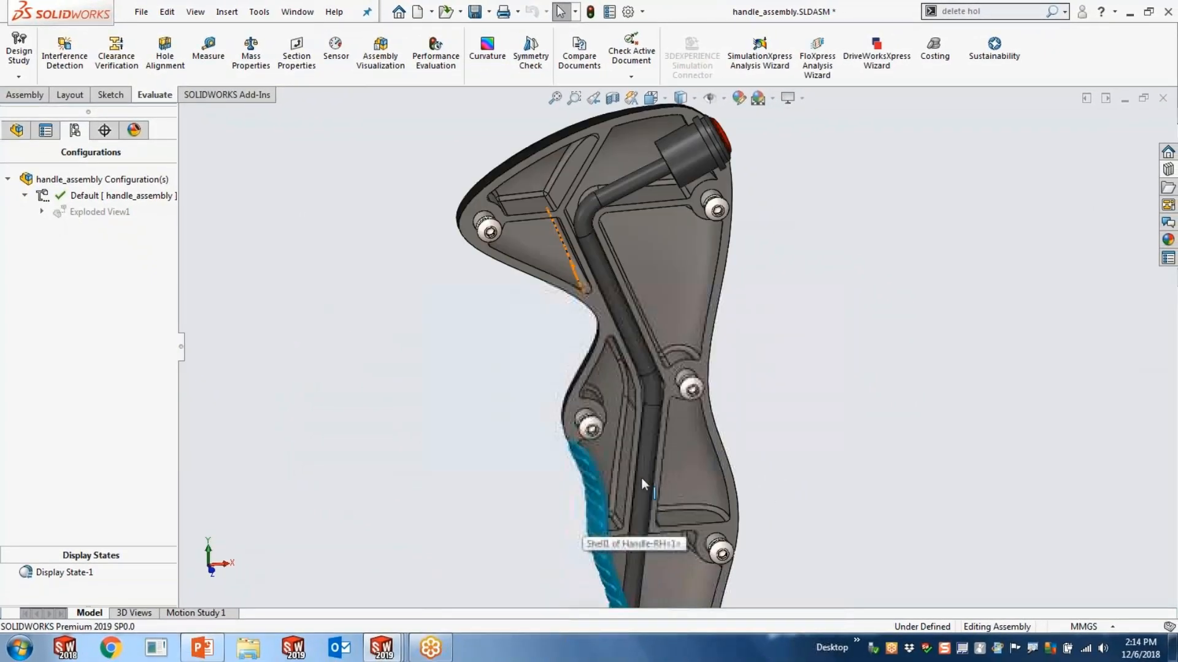
- Open the grip insert part from the handle assembly and review the contents of its Rib features folder
middle_click_drag(642, 477, 707, 297)
scroll(698, 321, "up", 3)
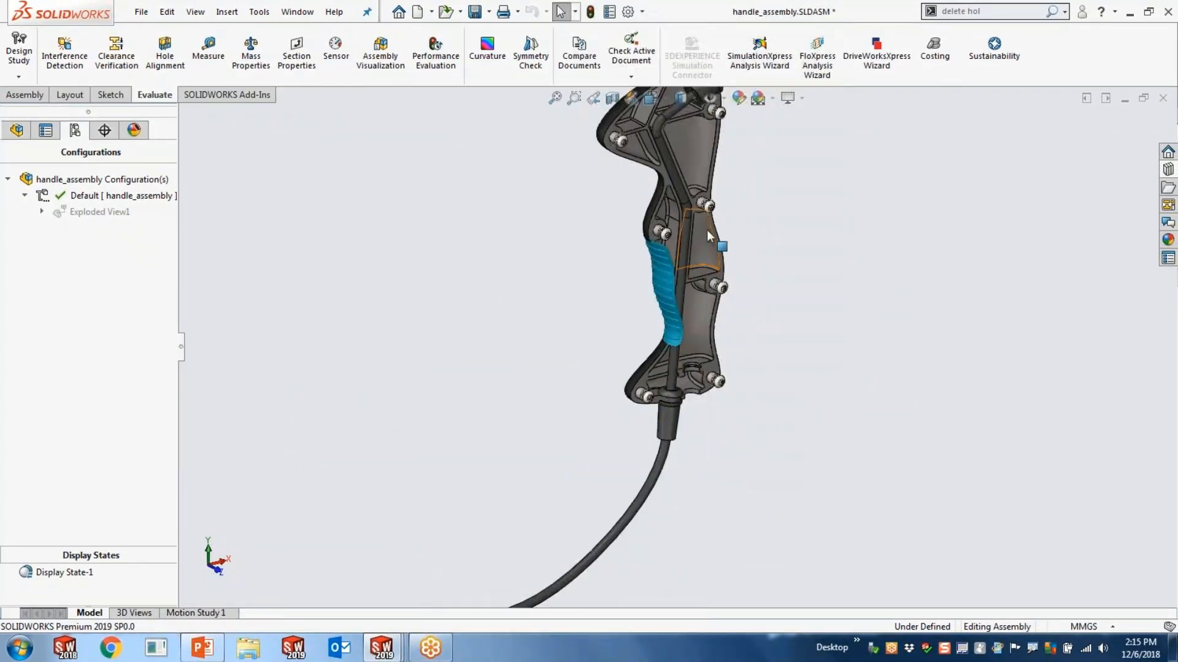
scroll(706, 232, "down", 3)
left_click(627, 325)
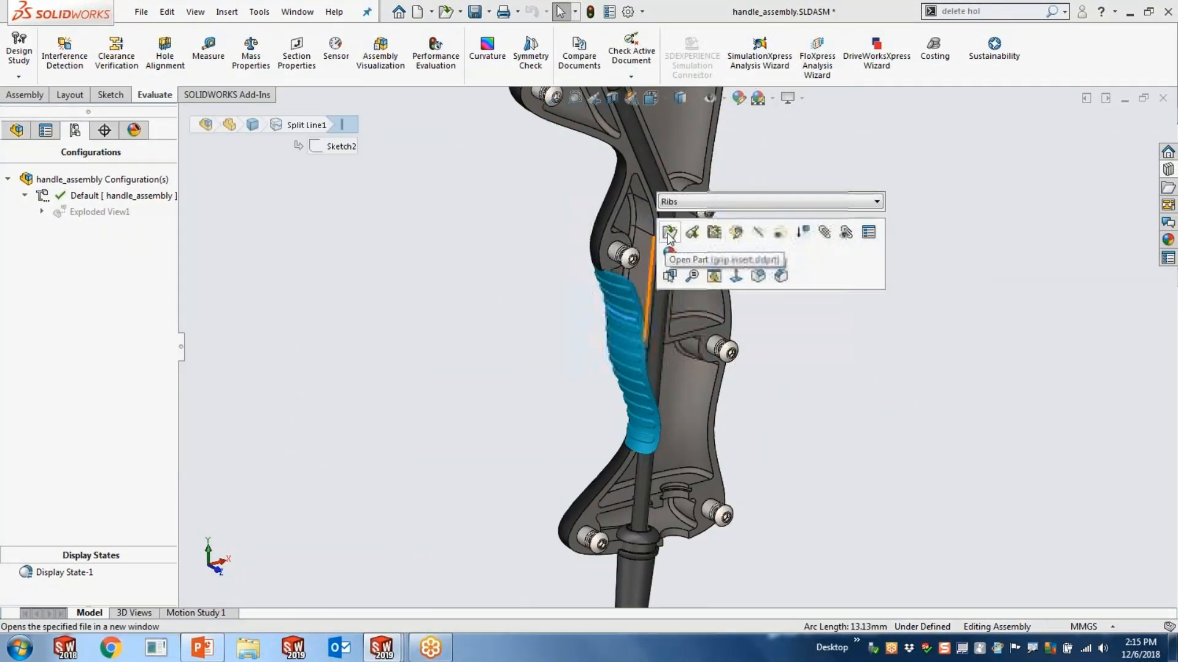
left_click(668, 233)
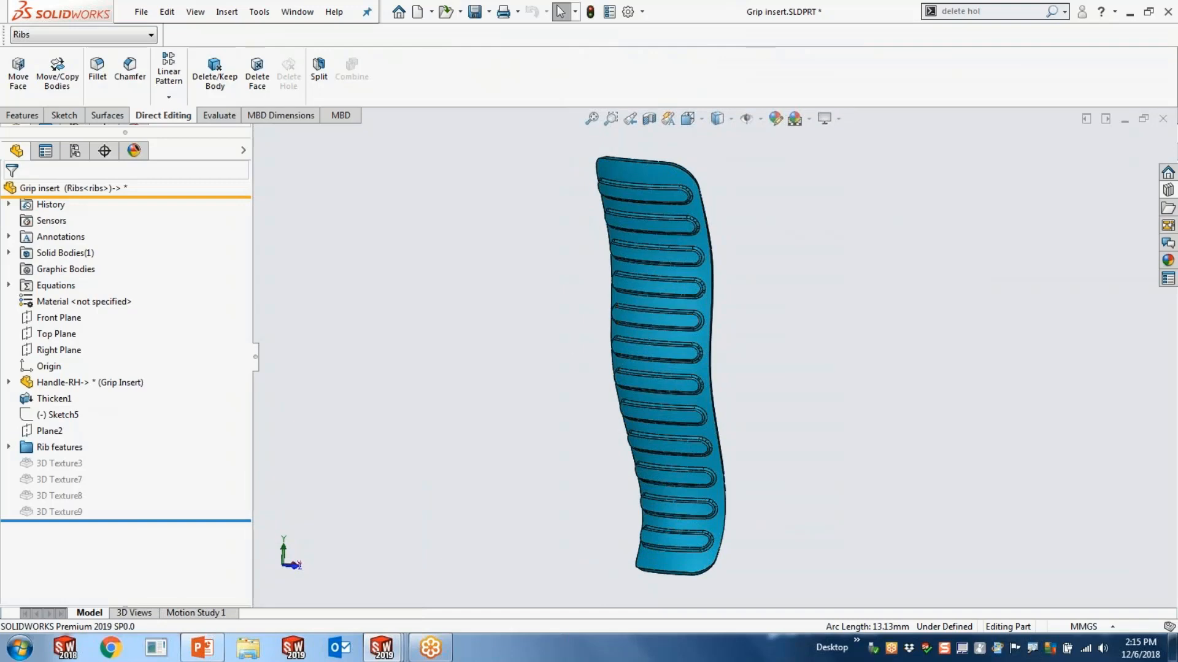
left_click(15, 451)
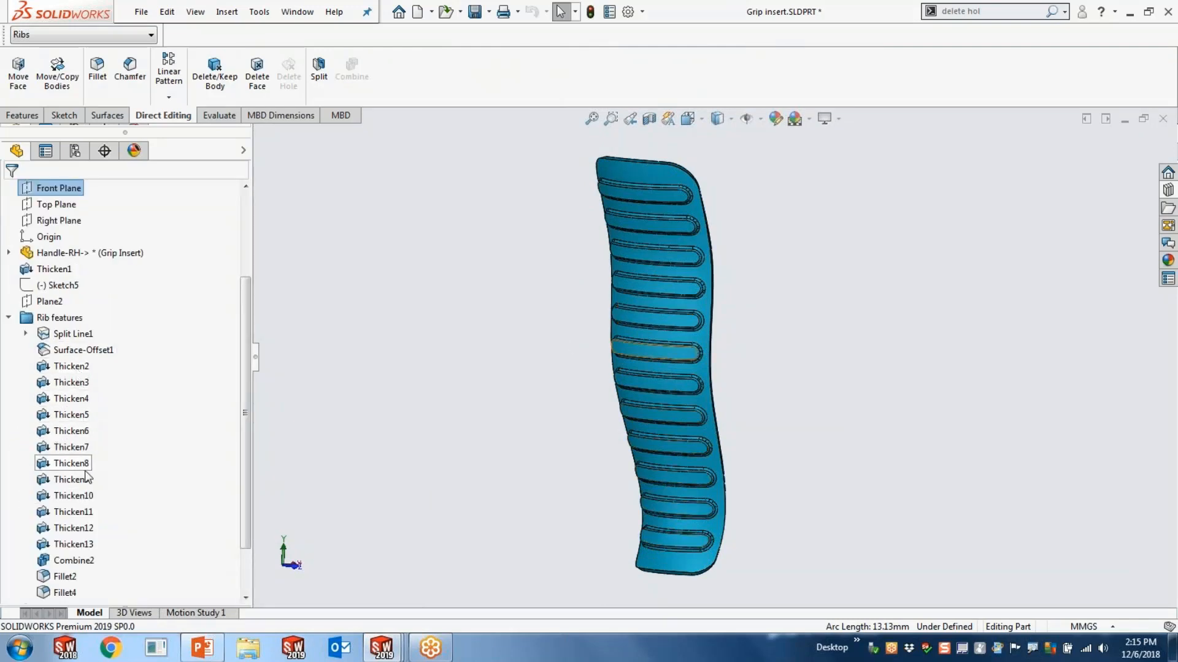
left_click(9, 317)
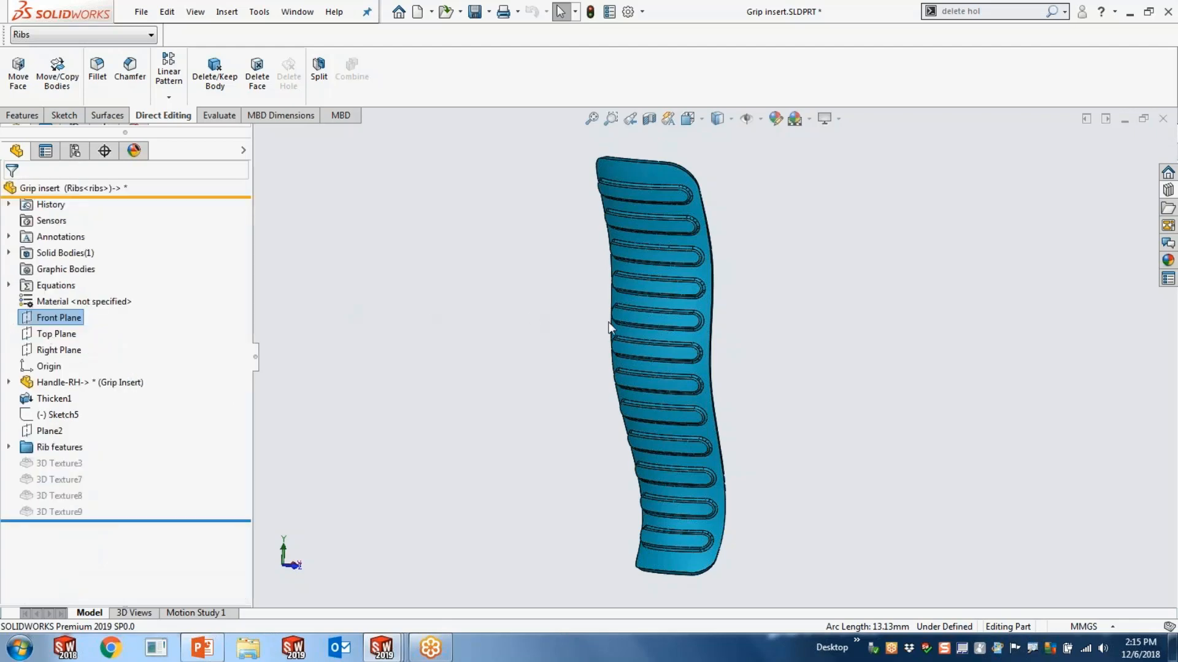
- Switch the grip insert through its Bump, Dimples and Logo configurations to compare the surface textures
left_click(143, 37)
key("Down")
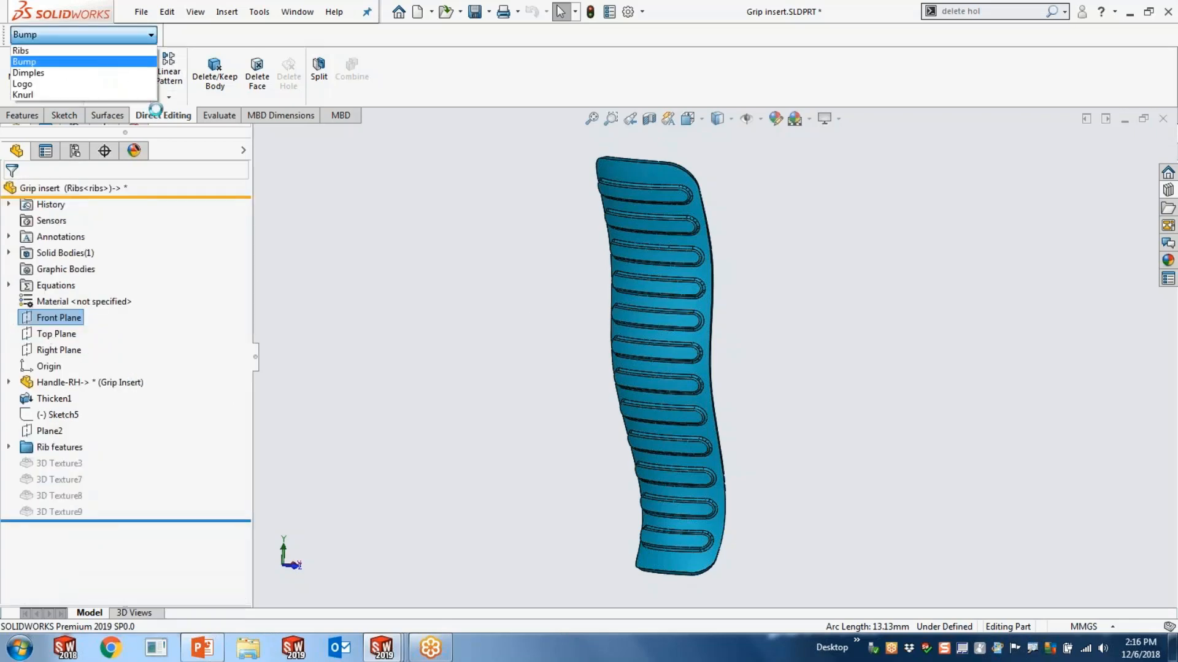
left_click(703, 118)
left_click(723, 166)
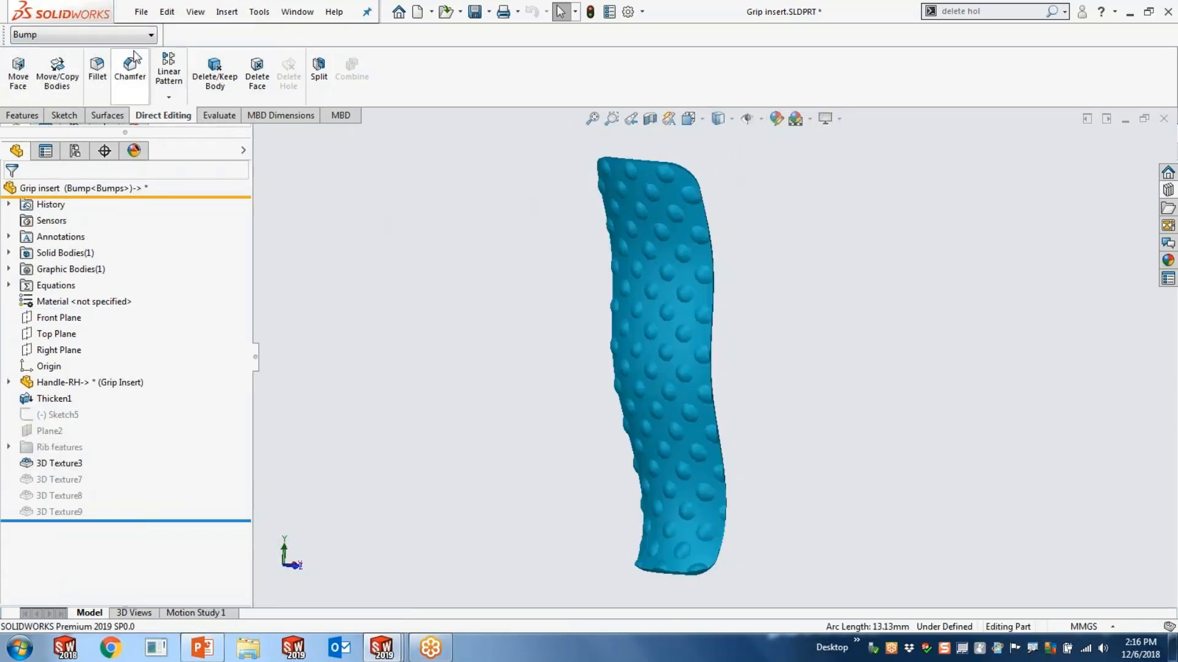
left_click(123, 35)
left_click(104, 73)
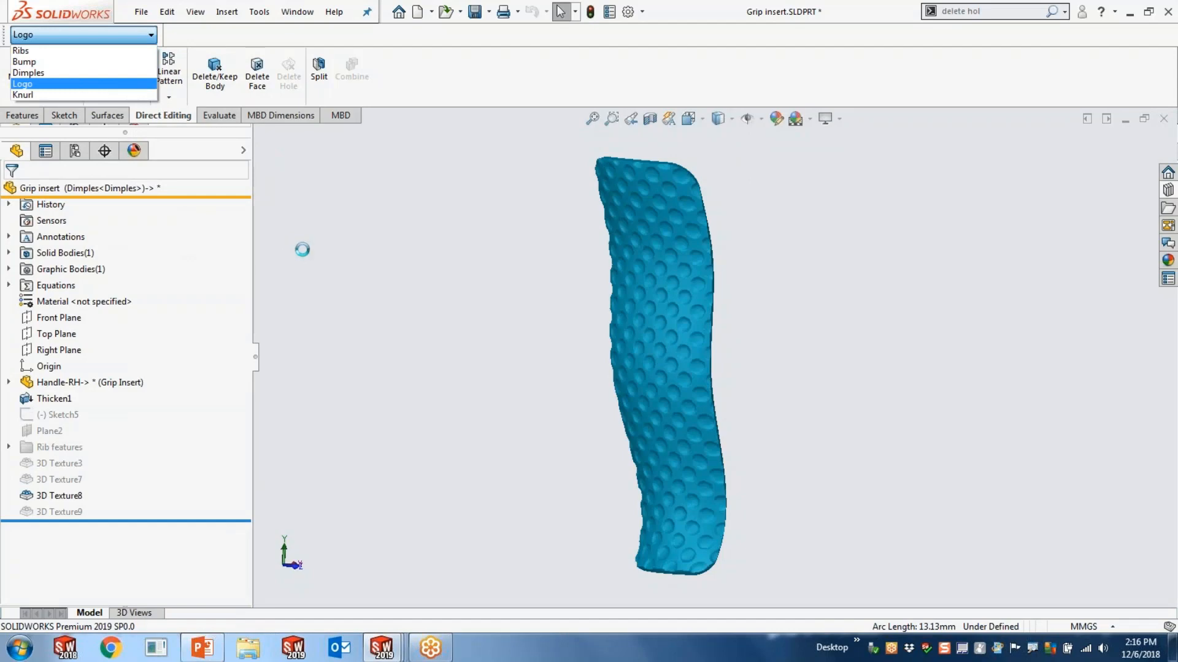
key("Return")
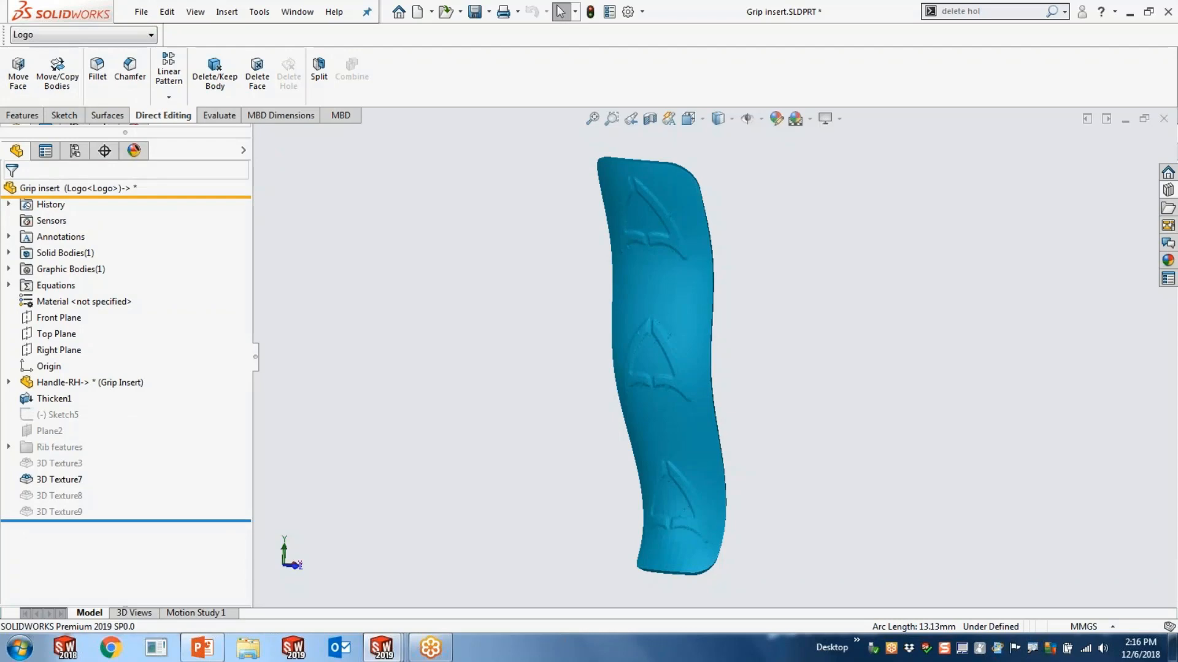
- Activate the Knurl configuration of the grip insert and view its textured surface
left_click(62, 35)
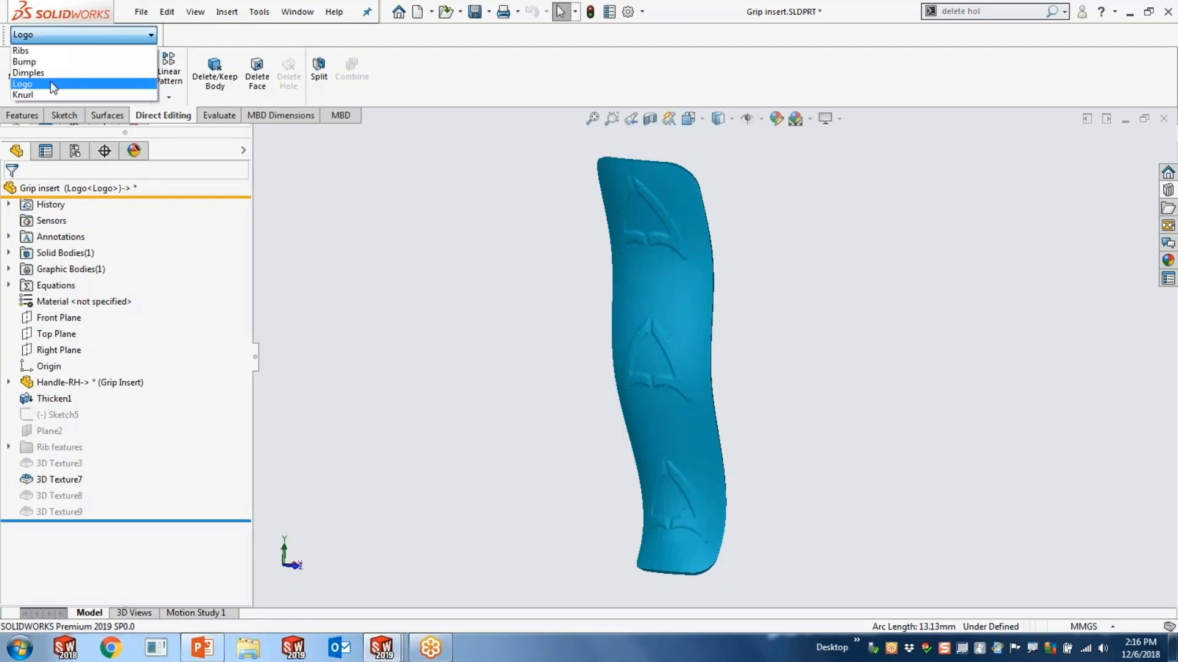
left_click(54, 93)
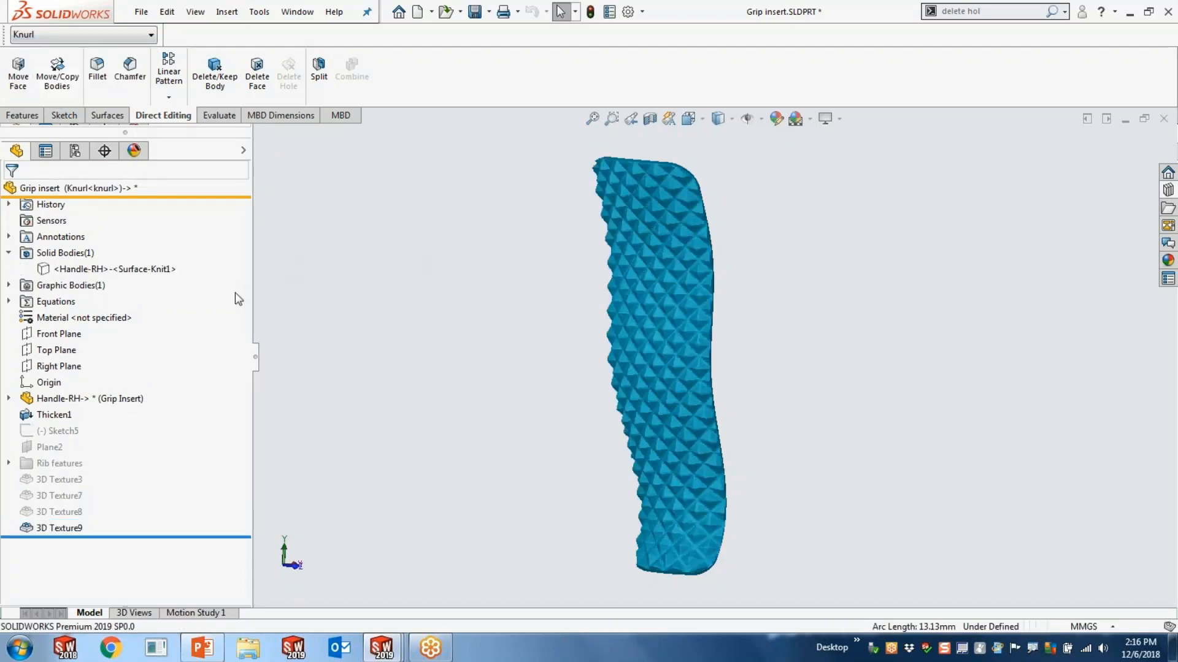
left_click(388, 312)
scroll(356, 369, "up", 1)
middle_click_drag(355, 369, 368, 372)
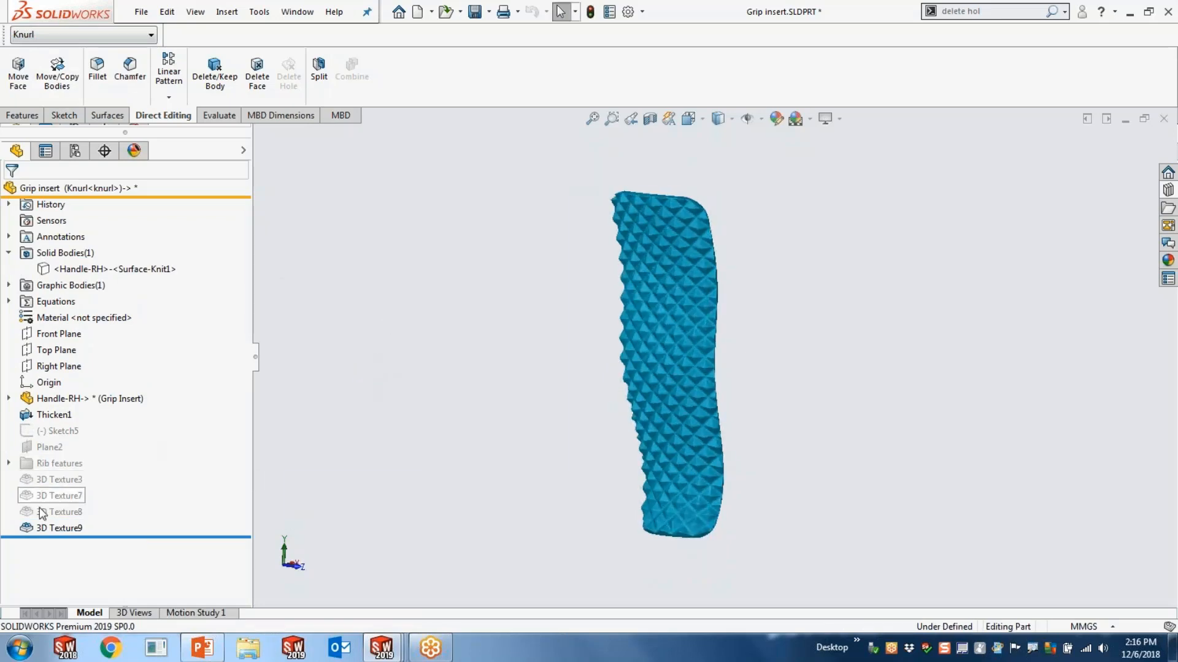
- Delete the 3D Texture9 feature together with its dependent graphic body
left_click(52, 529)
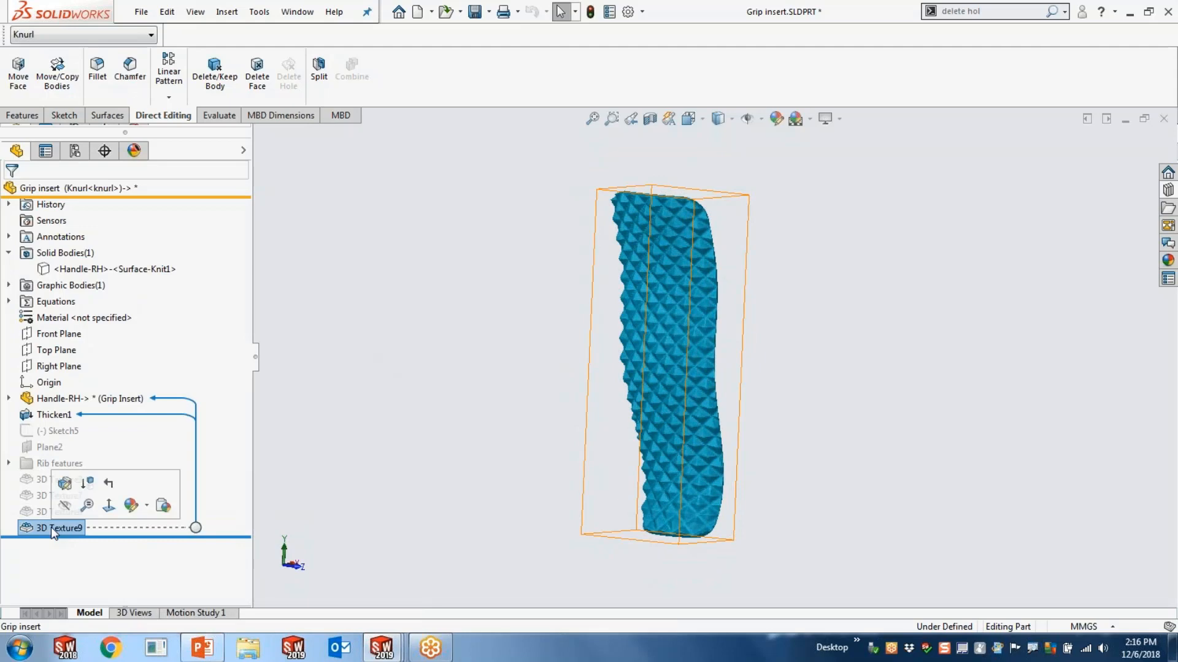
key("Delete")
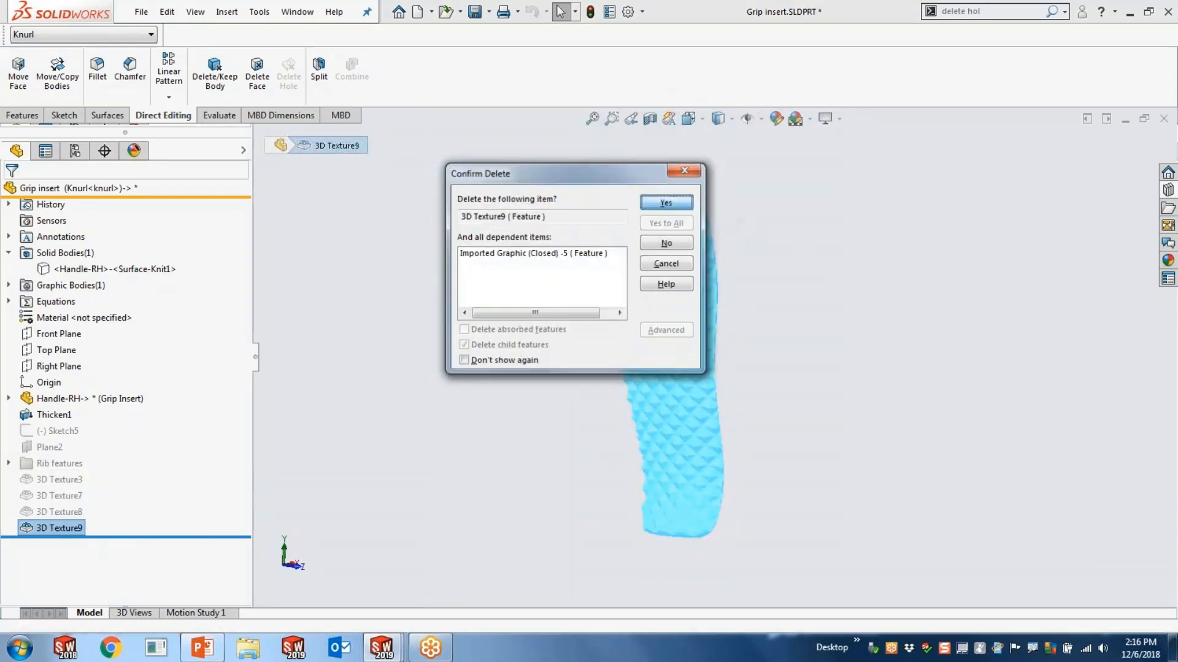
key("Return")
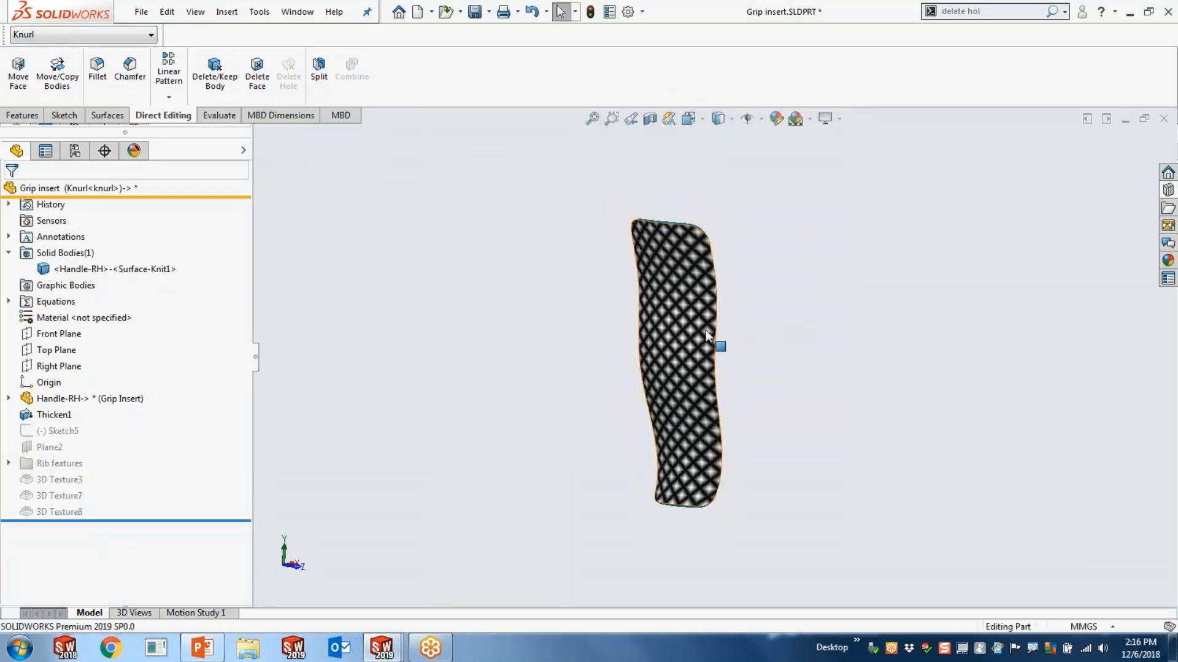
- Examine the mapping and size settings of the knurl appearance on the grip's thickened face, then close them
left_click(707, 331)
scroll(731, 354, "down", 3)
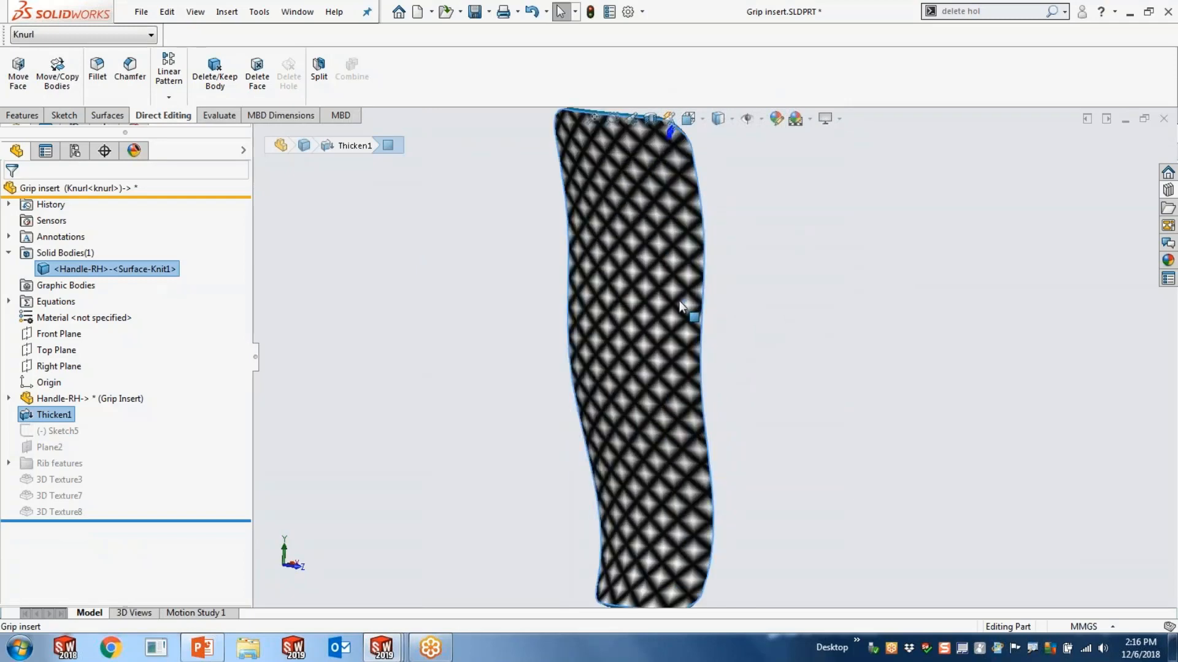
scroll(679, 313, "up", 2)
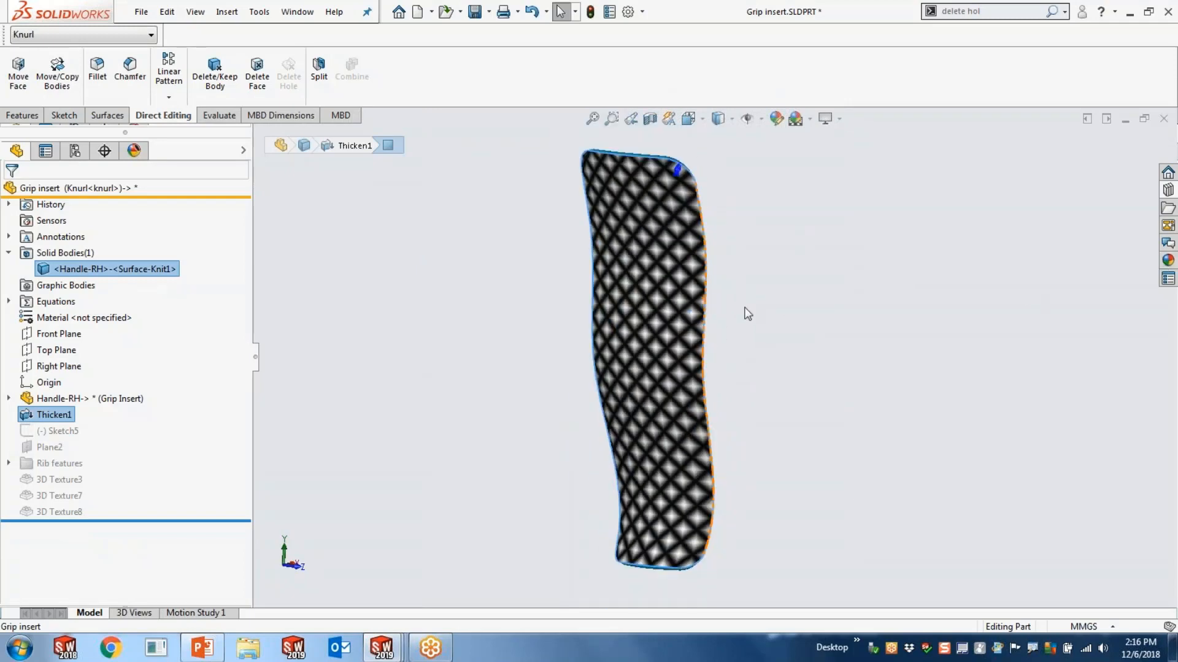
left_click(643, 305)
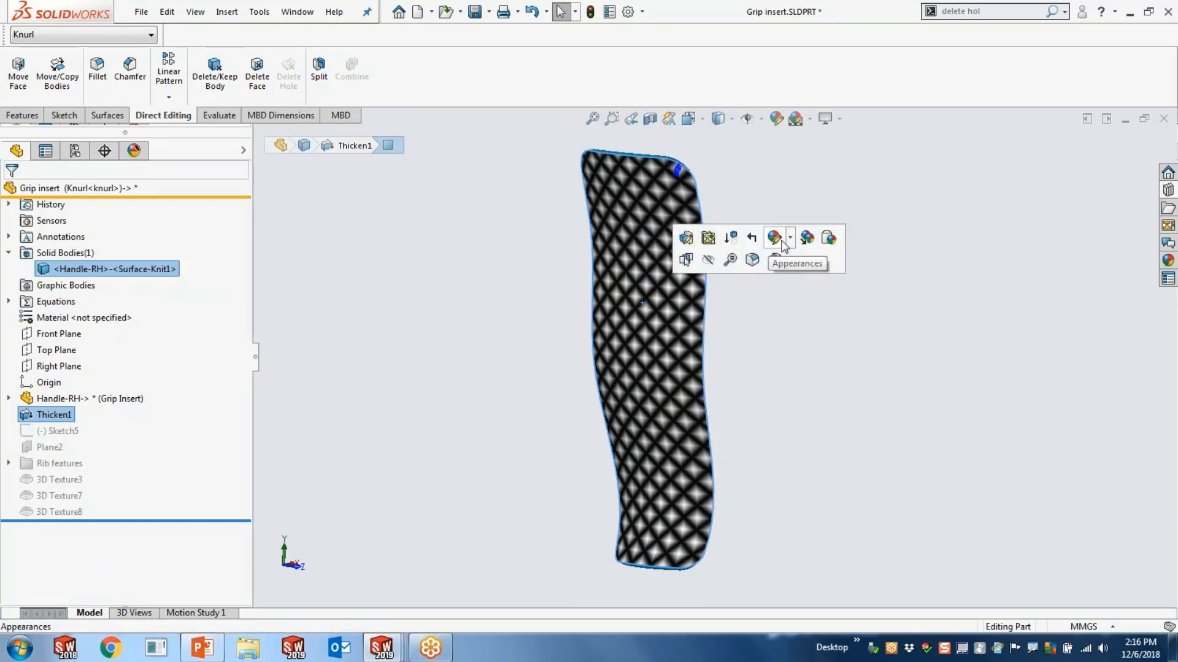
left_click(784, 244)
left_click(781, 267)
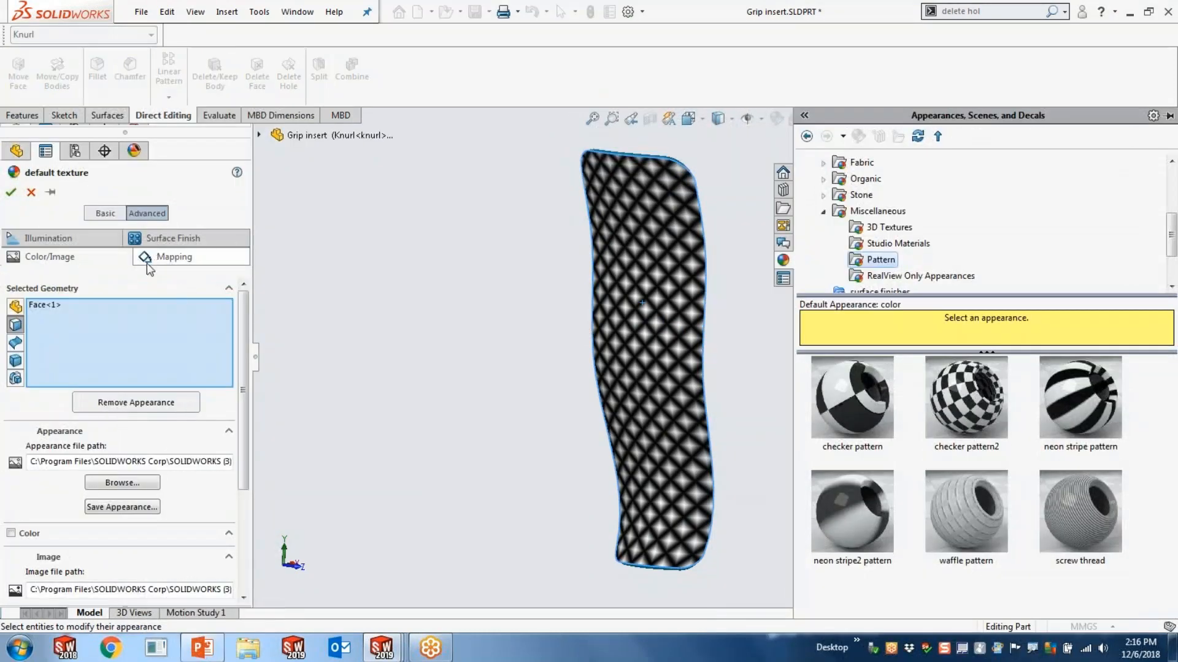
left_click(148, 258)
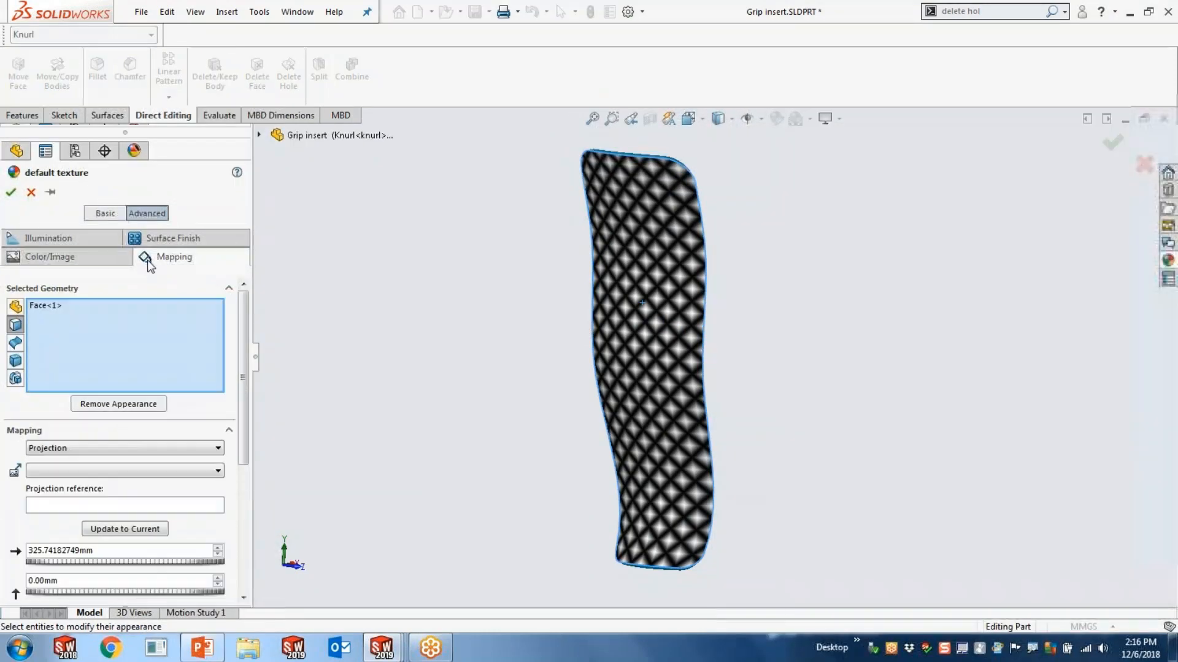
left_click_drag(242, 375, 245, 457)
mouse_move(117, 554)
left_mouse_down()
mouse_move(128, 552)
mouse_move(116, 555)
left_mouse_up()
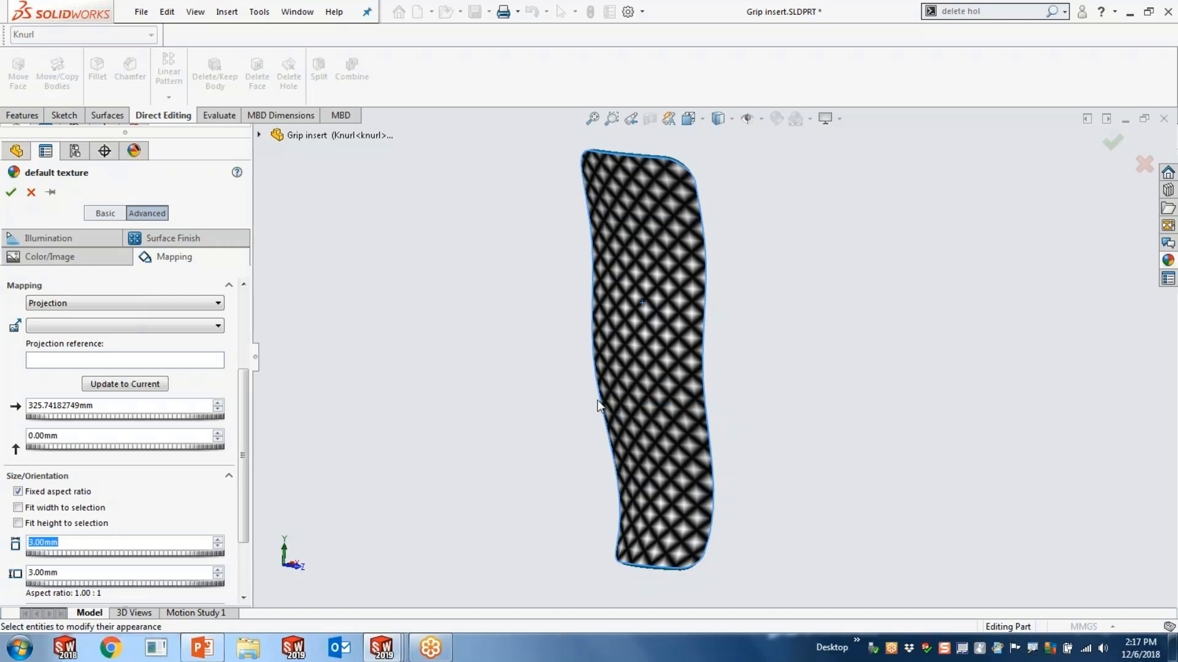
left_click(33, 197)
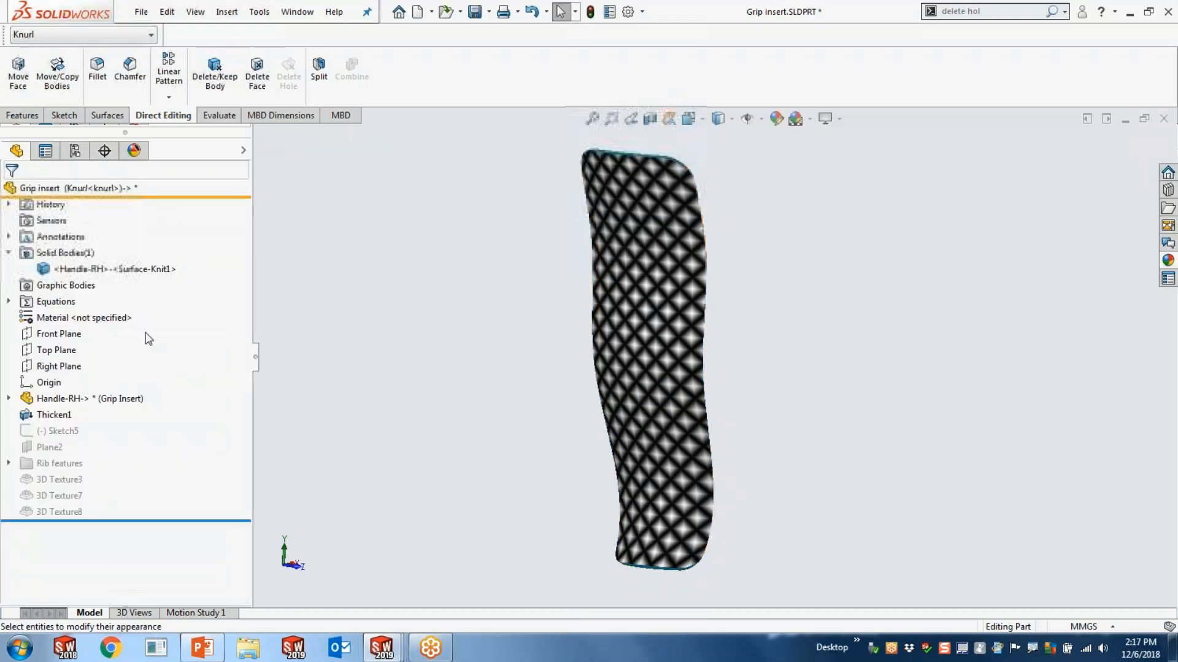
- Start a 3D Texture on the grip's solid body and enable conversion of the knurl texture to 3D
left_click(75, 269)
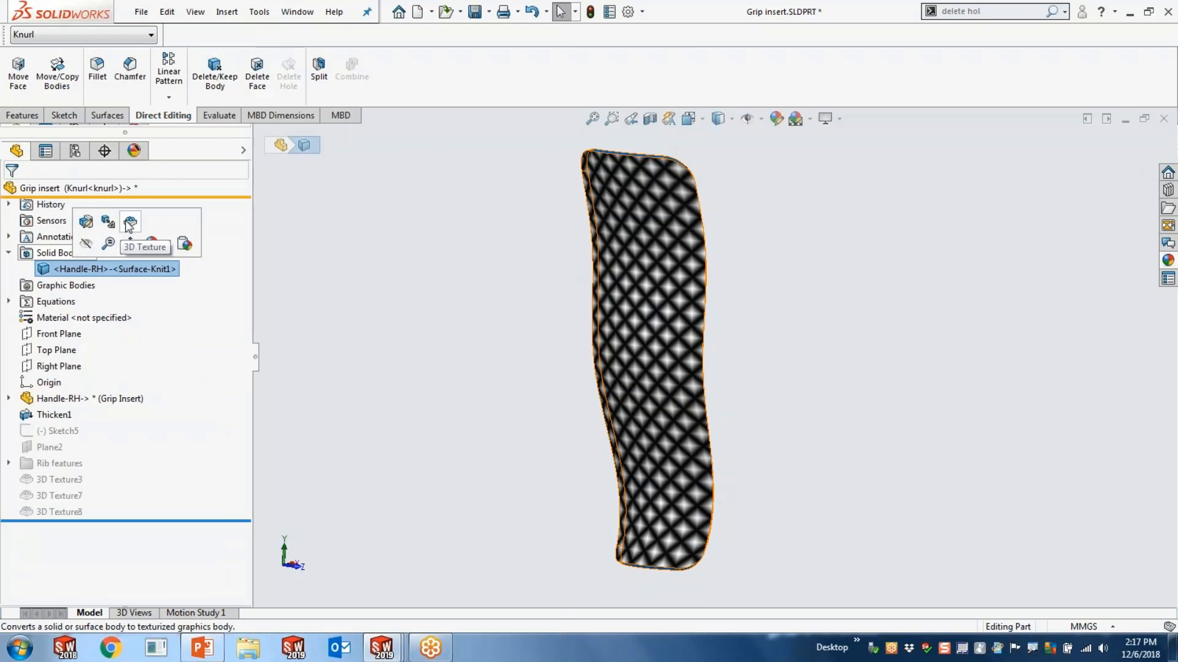
left_click(129, 224)
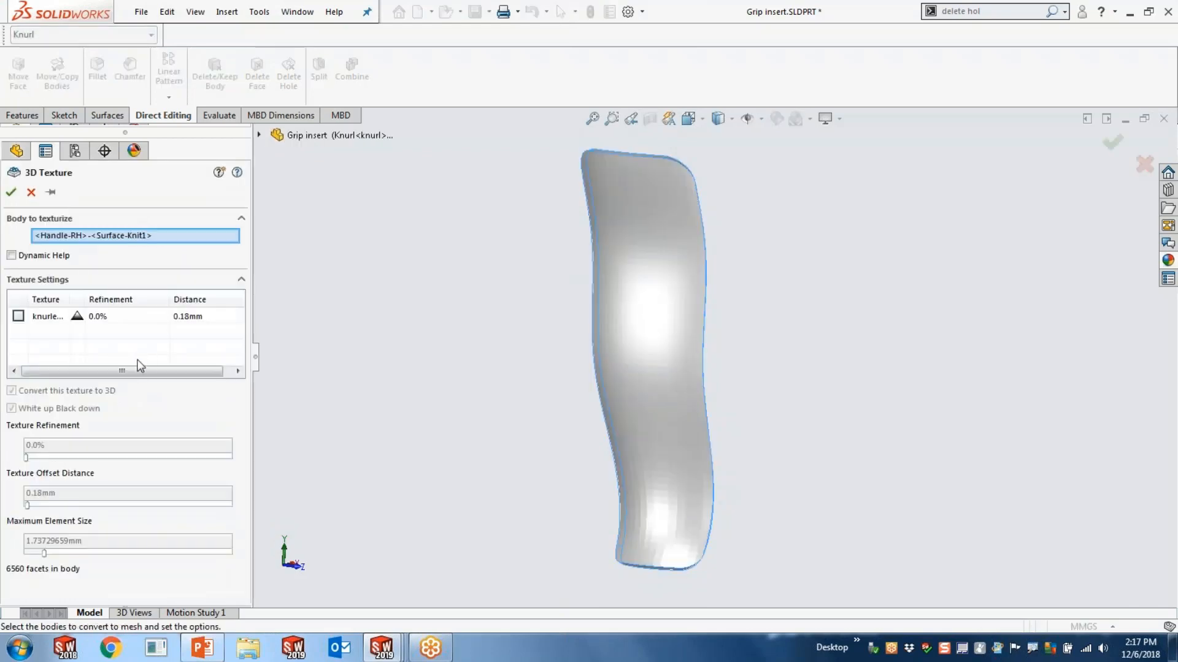
left_click(18, 316)
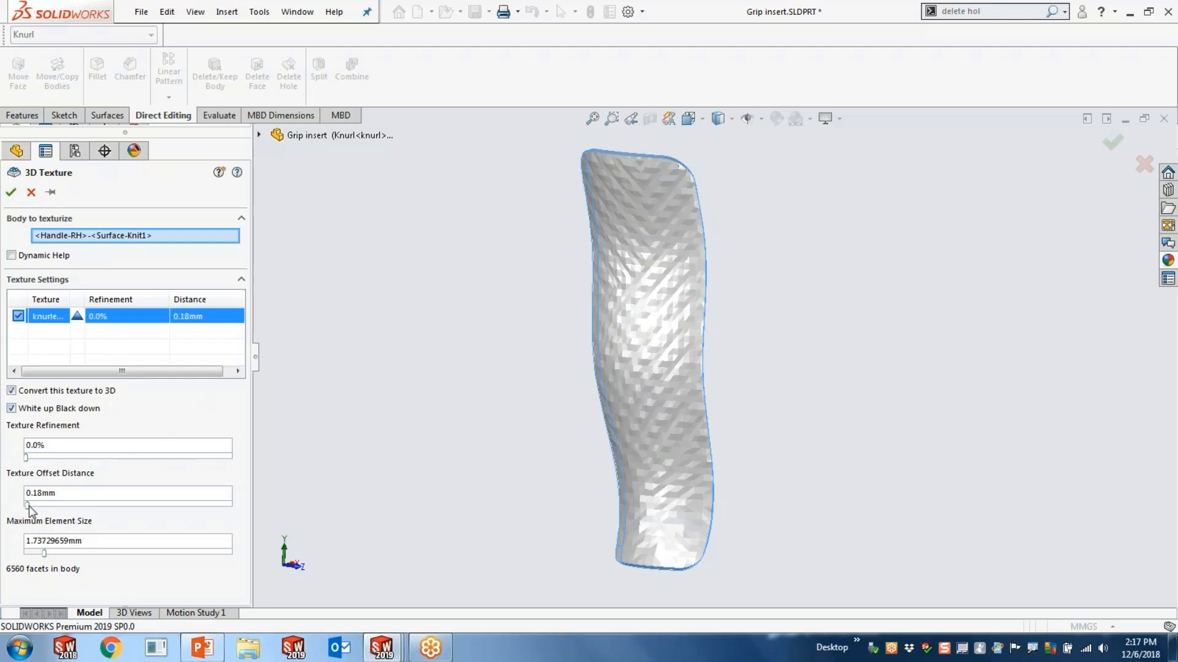
- Set the texture offset distance to 0.66 mm and the maximum element size to about 0.26 mm, and create the 3D texture
left_click_drag(28, 506, 38, 507)
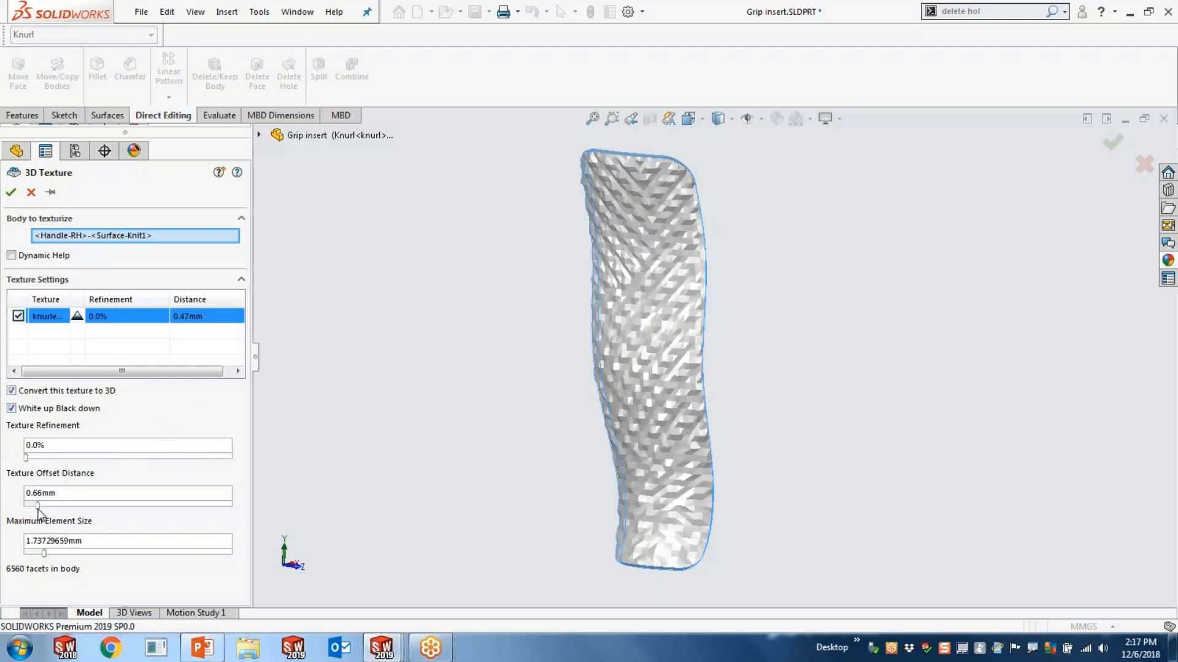
left_click_drag(45, 553, 160, 554)
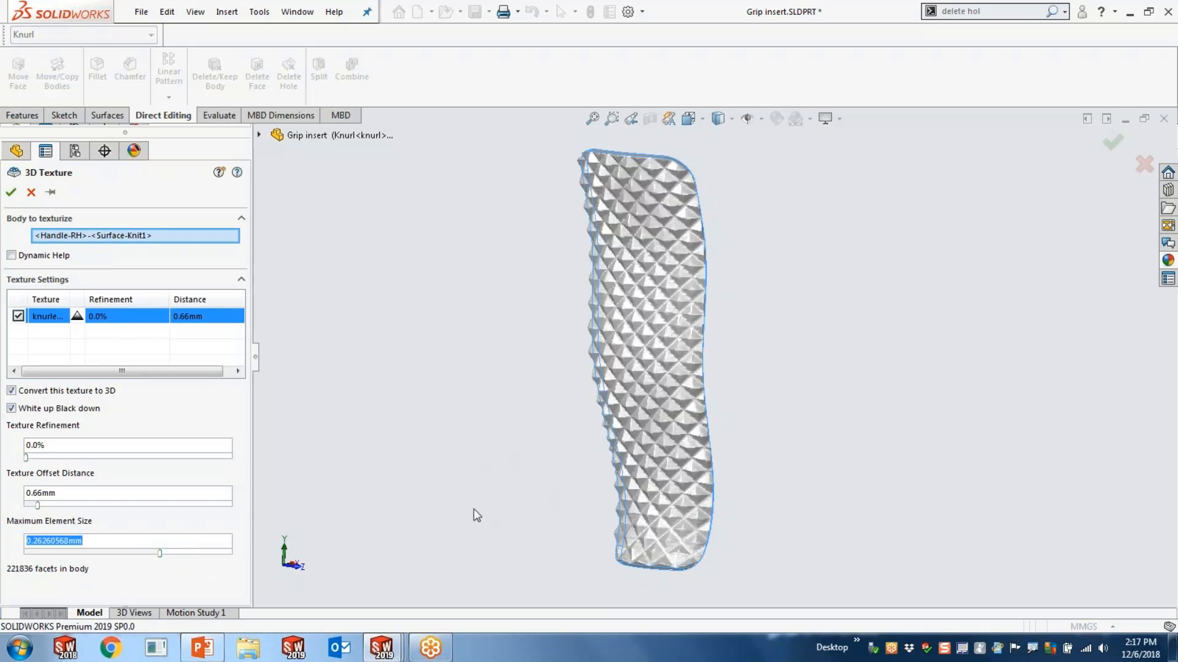
mouse_move(484, 436)
middle_mouse_down()
mouse_move(506, 440)
mouse_move(492, 426)
middle_mouse_up()
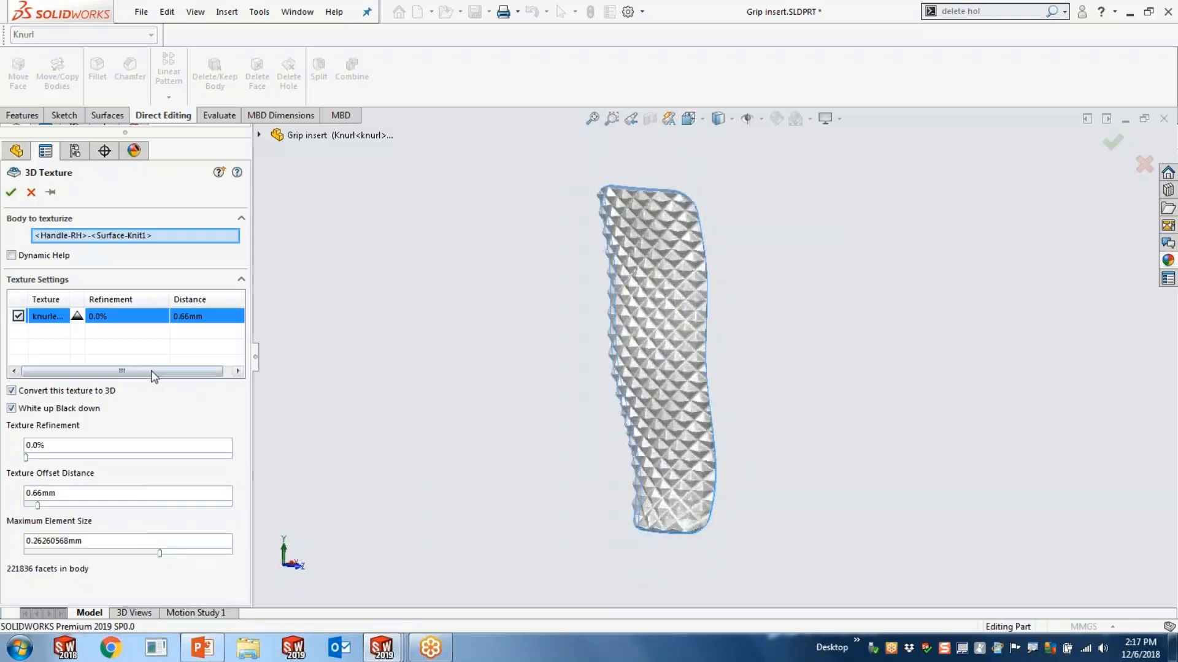
left_click(18, 194)
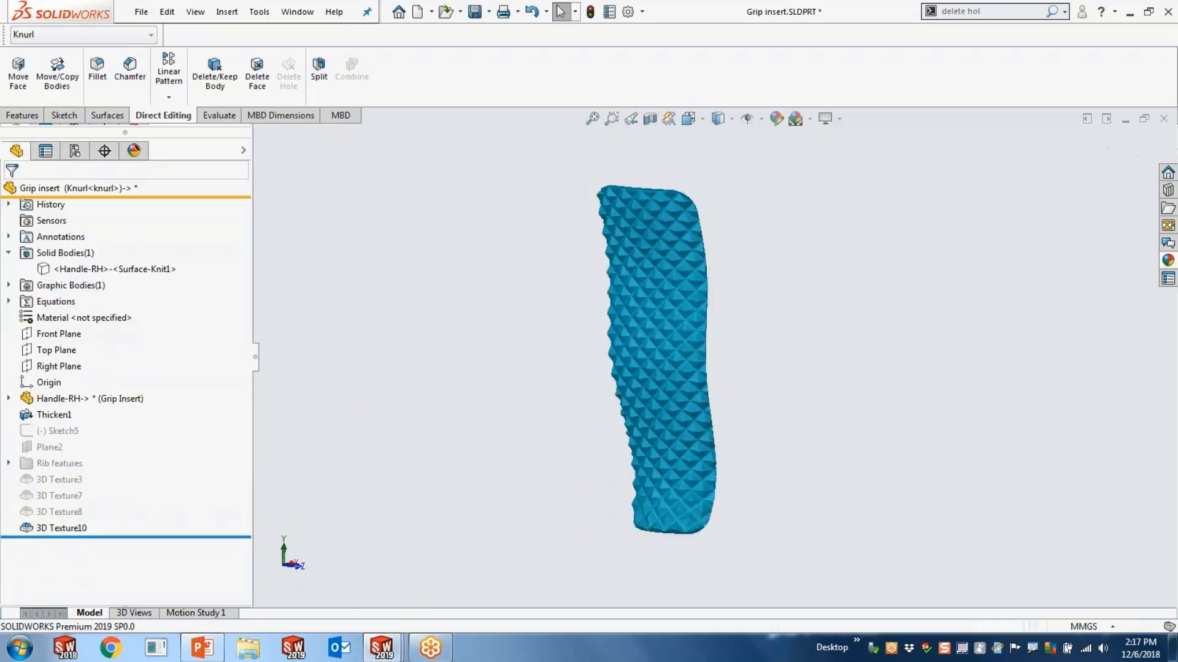
middle_click_drag(402, 373, 657, 310)
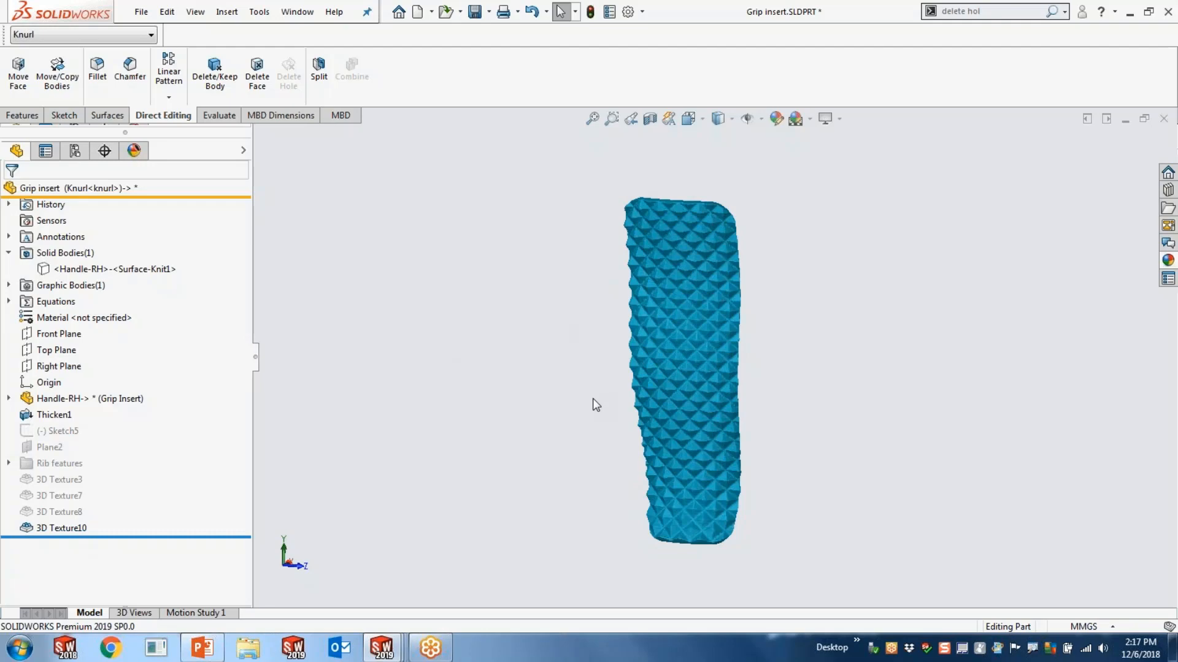
- Switch to the PowerPoint slide show and advance to the Part Delighters slide
key("alt+Tab")
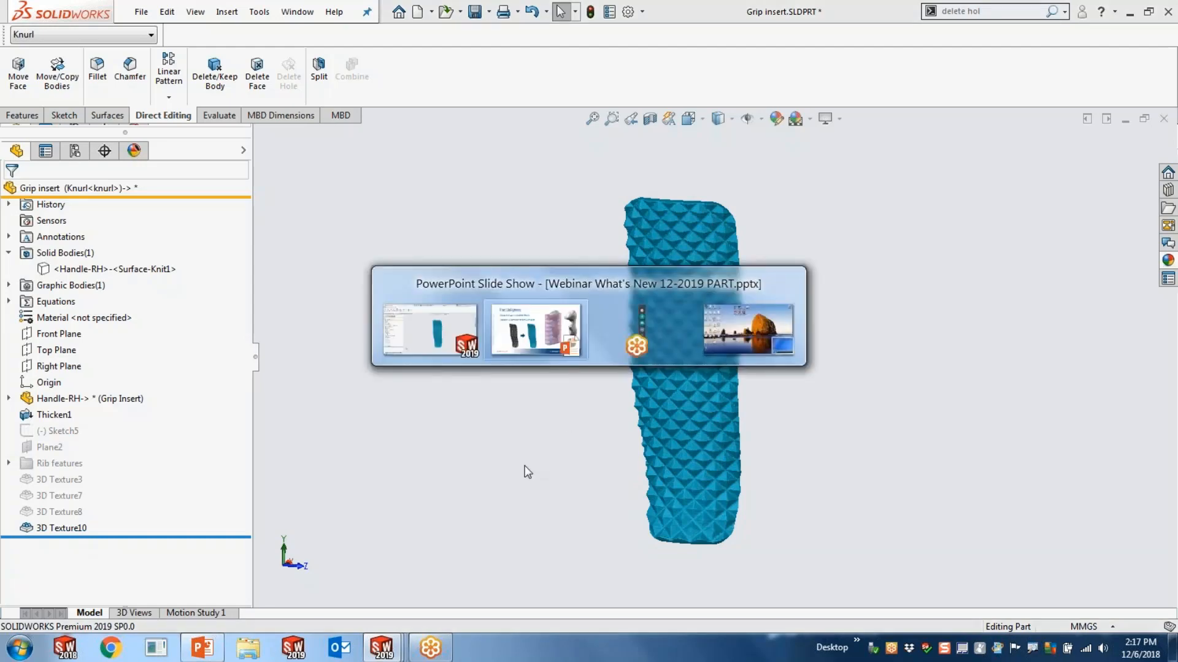
key("Right")
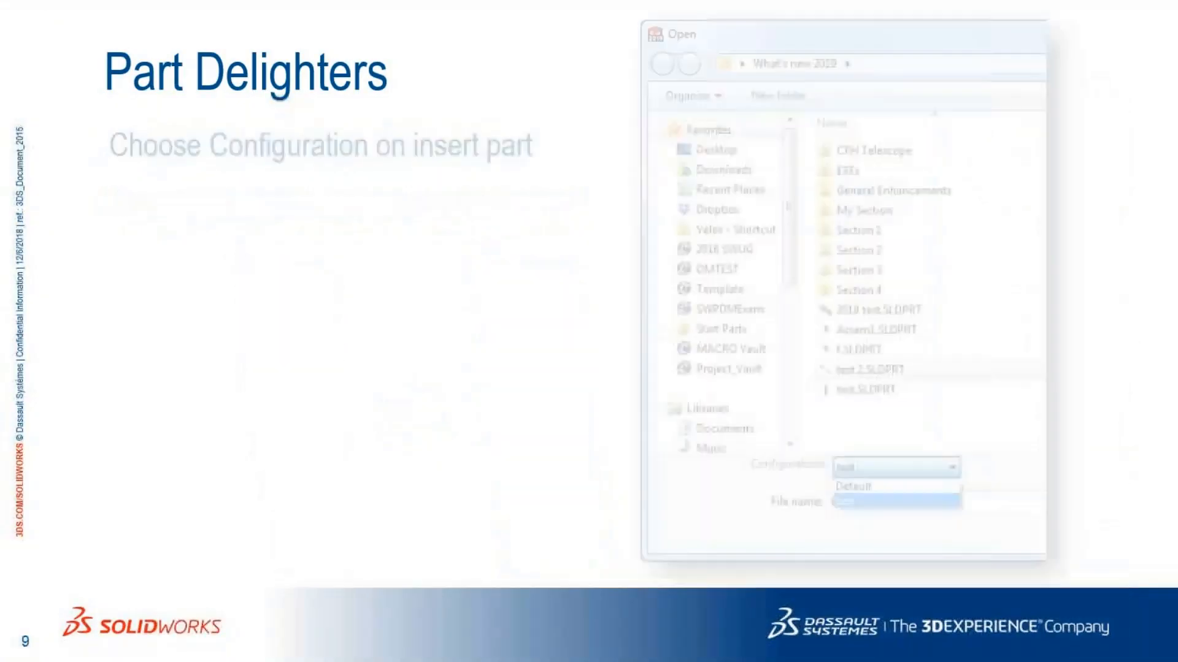